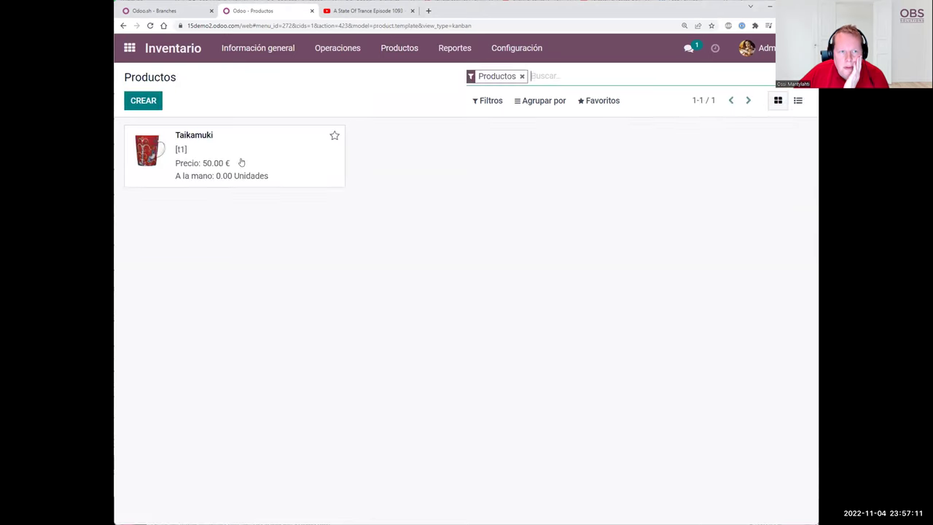
Rename the Taikamuki product as "Taza de Taika" and save the product
left_click(241, 162)
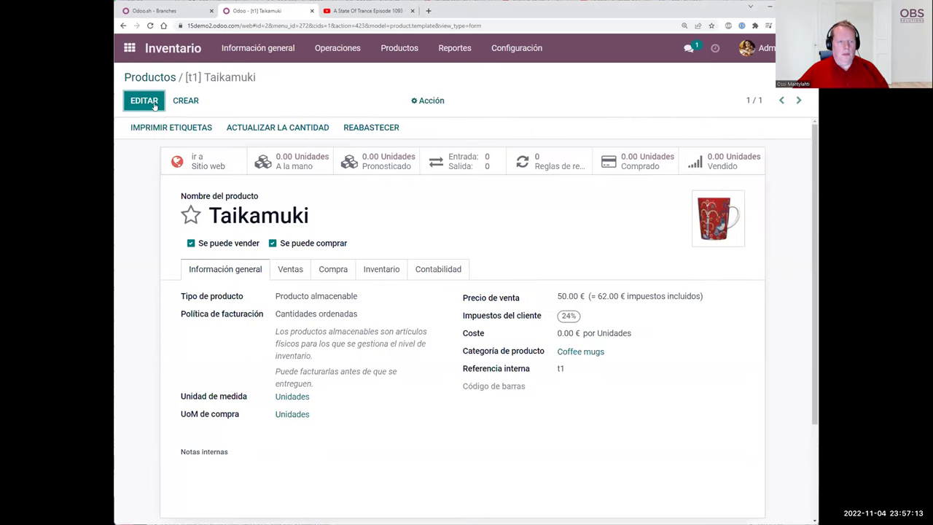
key("alt+a")
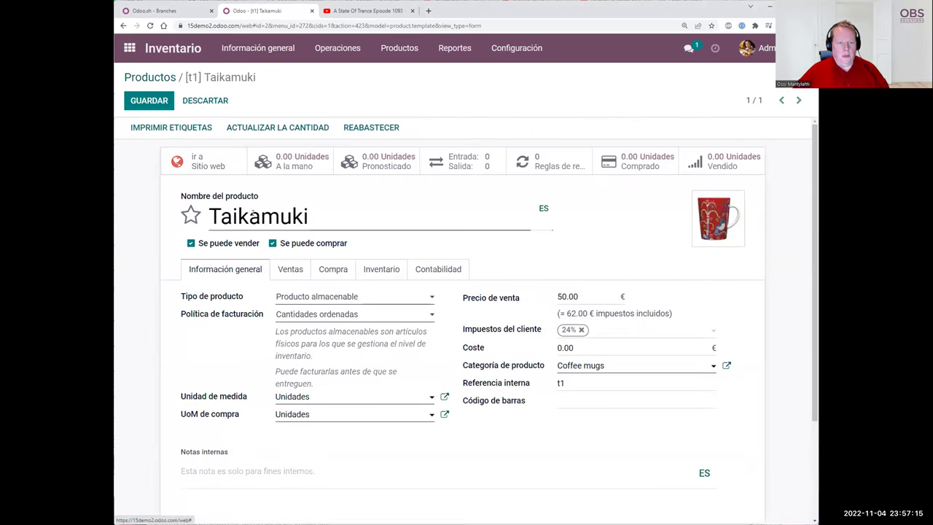
type("Taz")
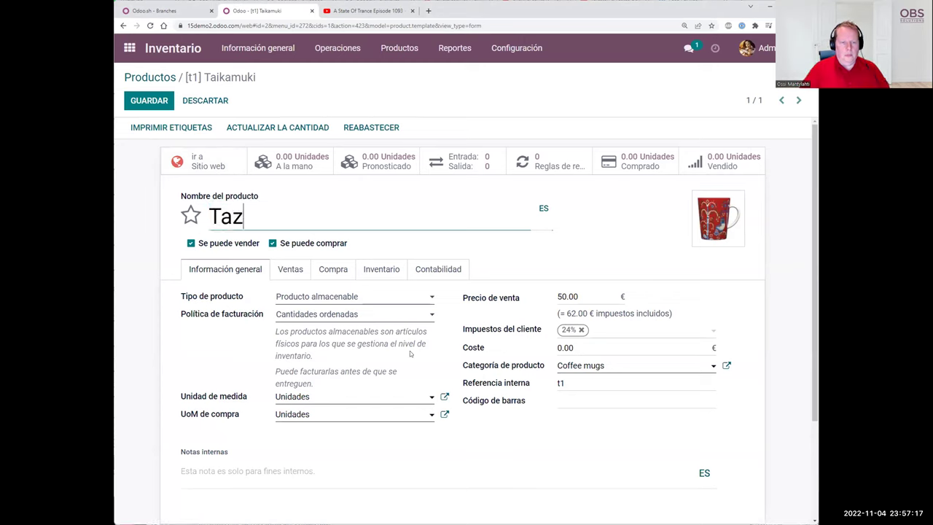
type("a de Taika")
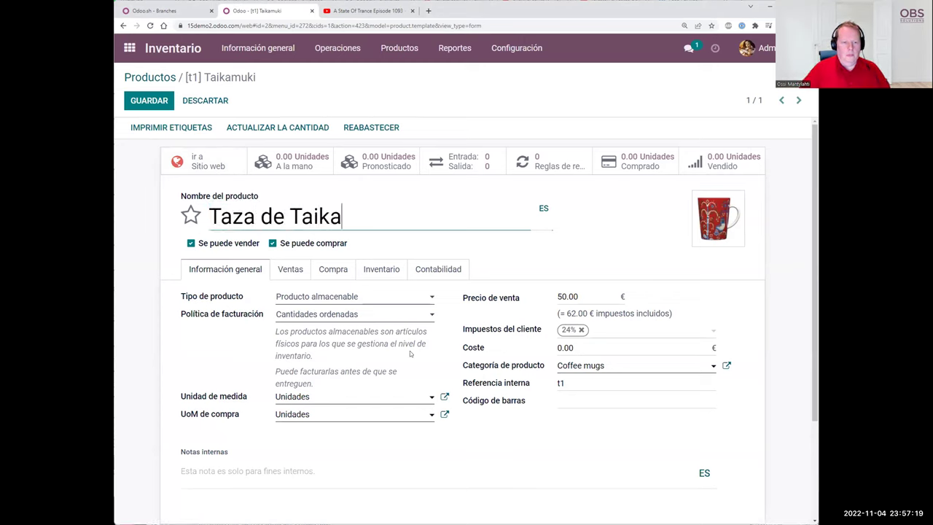
left_click(148, 101)
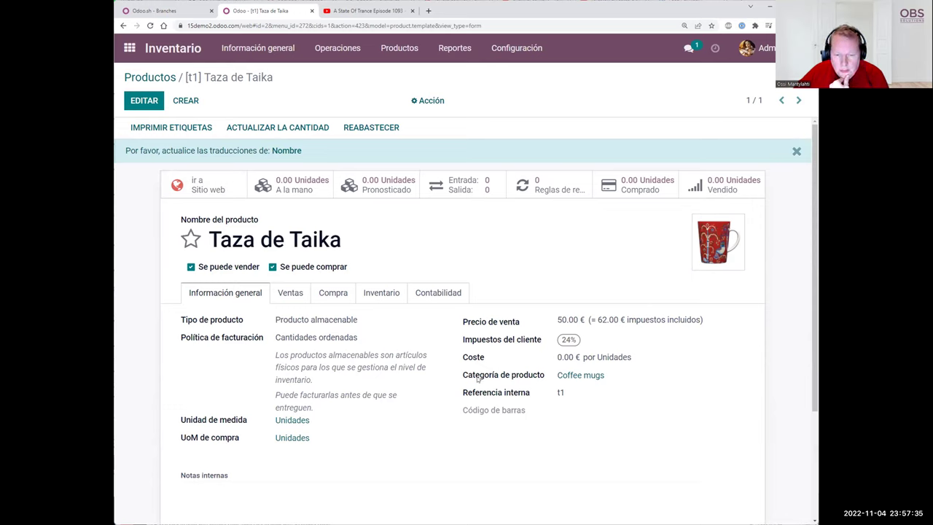
Open the Coffee mugs product category and examine its costing method, inventory valuation and stock input and output accounts
mouse_move(478, 377)
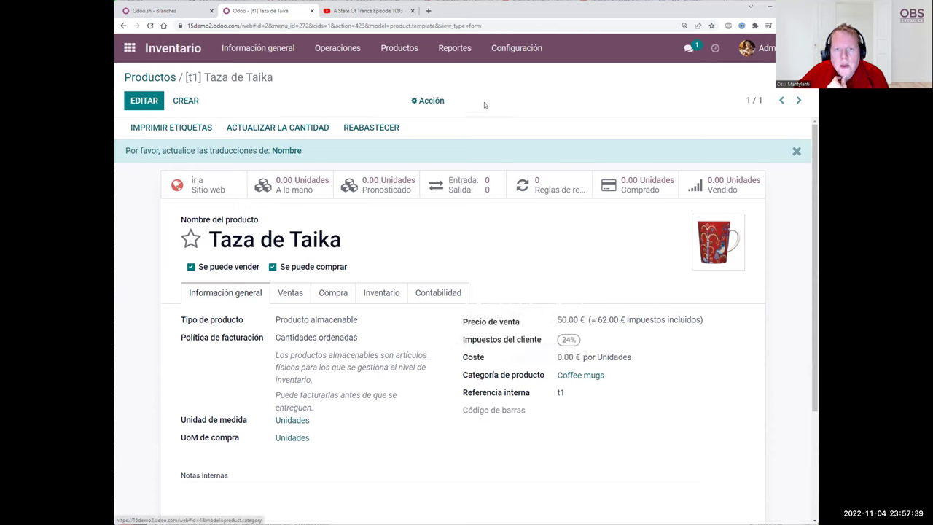
left_click(495, 57)
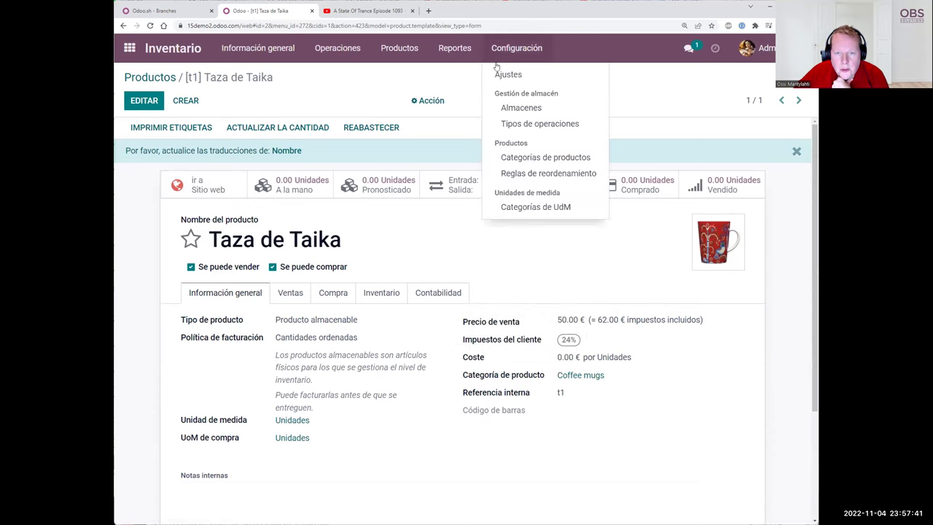
left_click(514, 157)
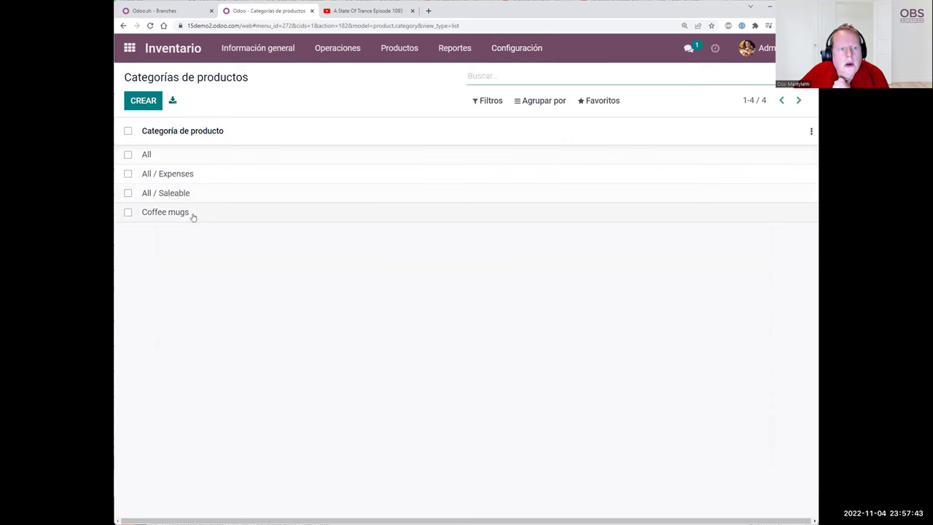
left_click(168, 212)
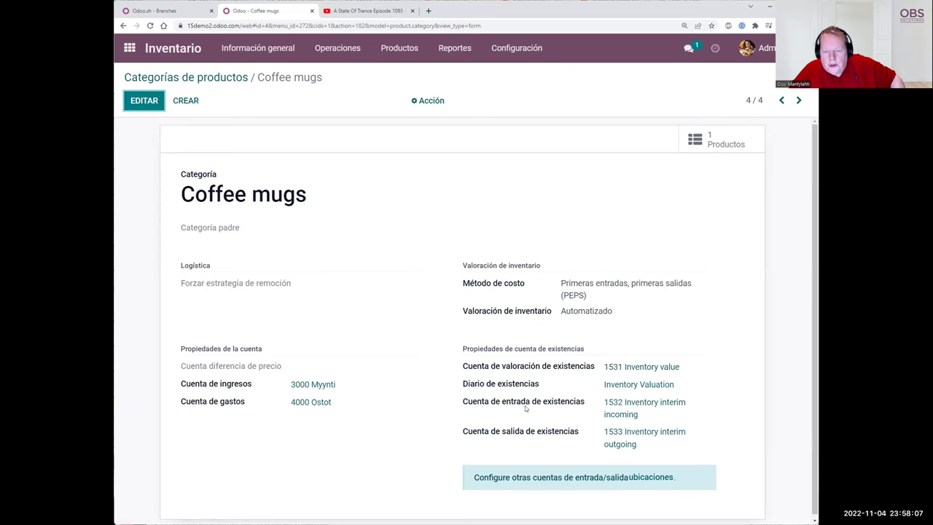
mouse_move(555, 405)
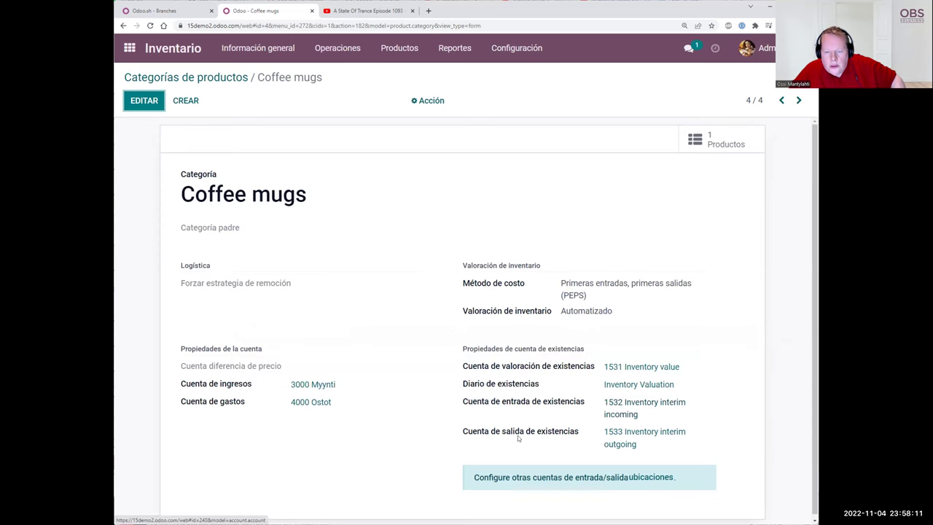
mouse_move(534, 436)
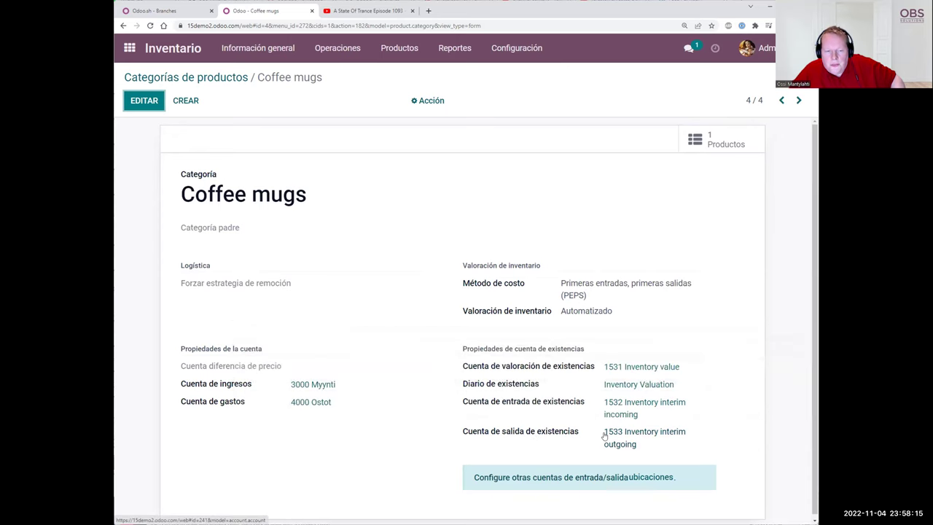
Filter the accounting chart of accounts by 15 and select inventory accounts 1531, 1532 and 1533 for review
left_click(131, 58)
left_click(690, 153)
left_click(526, 45)
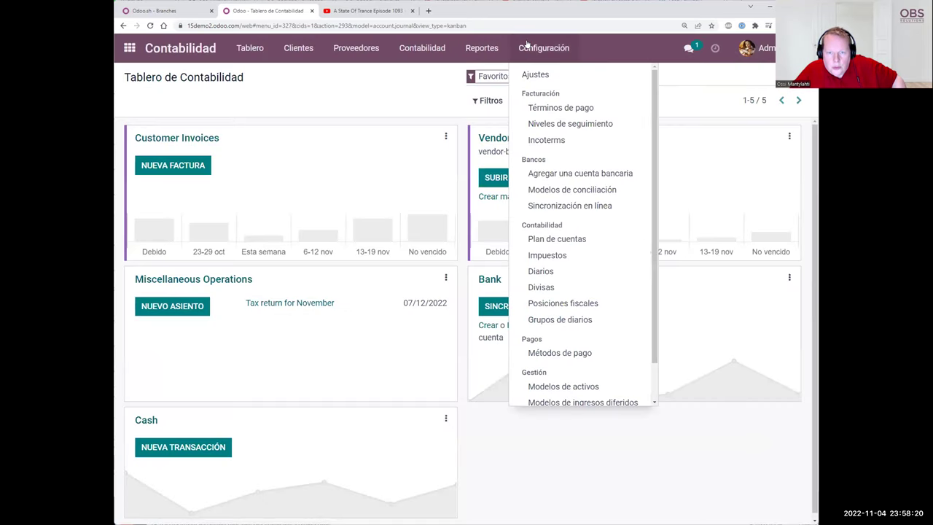
left_click(584, 238)
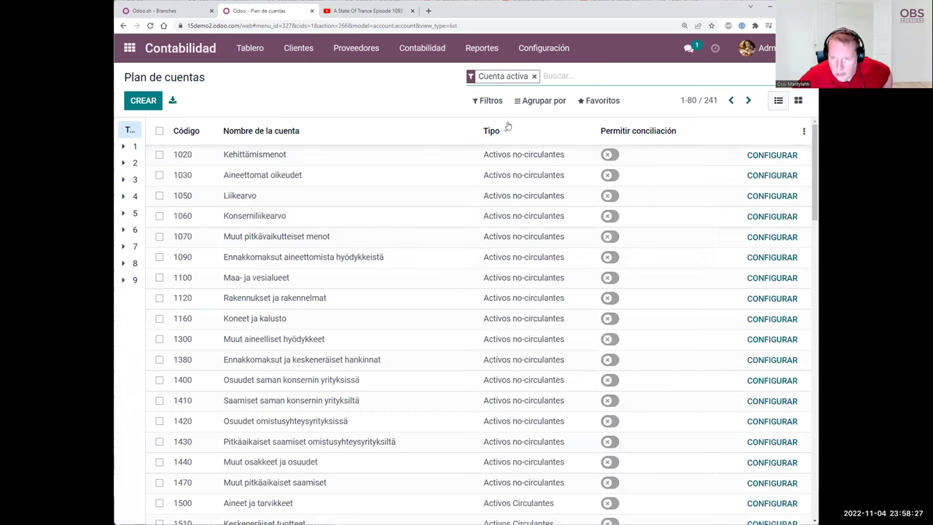
type("15")
key("Return")
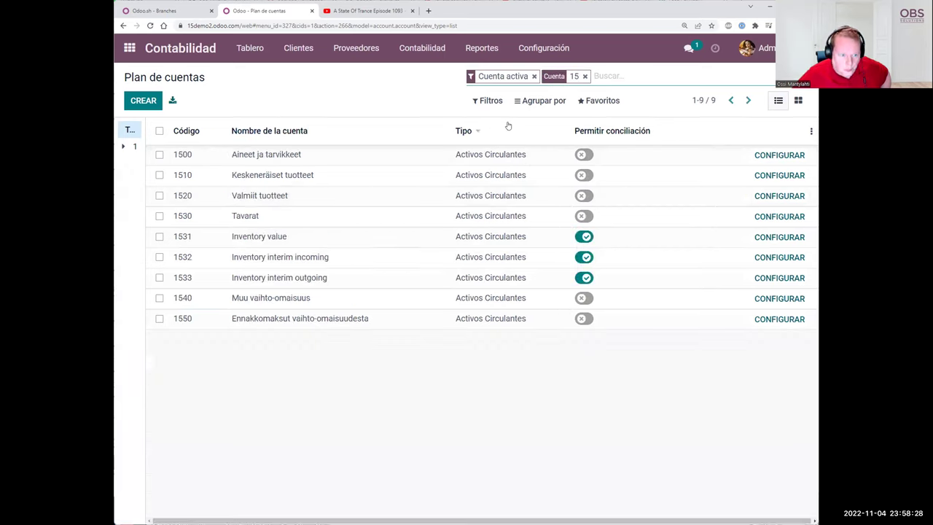
left_click(159, 237)
left_click(160, 256)
left_click(160, 277)
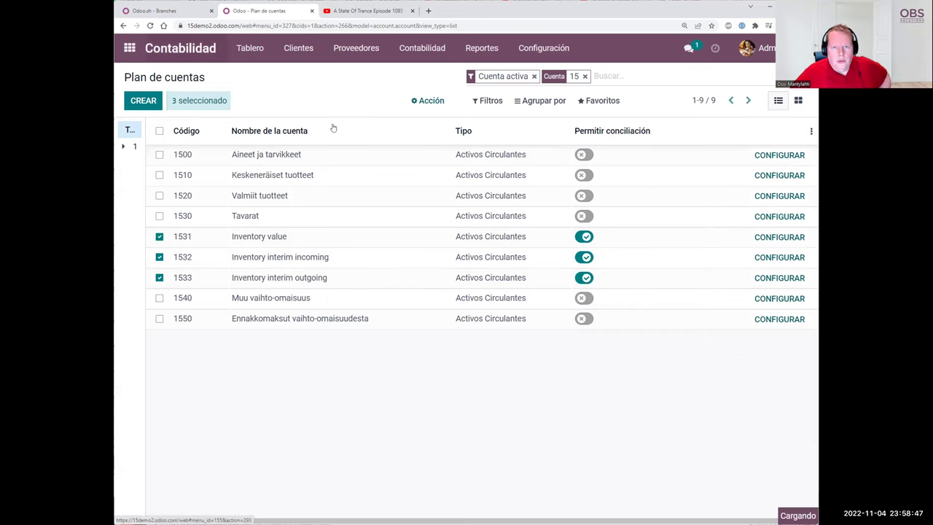
Open the general ledger report (Libro mayor) in a separate browser tab and refresh it to check for entries
left_click(482, 47)
right_click(517, 287)
left_click(553, 293)
left_click(353, 11)
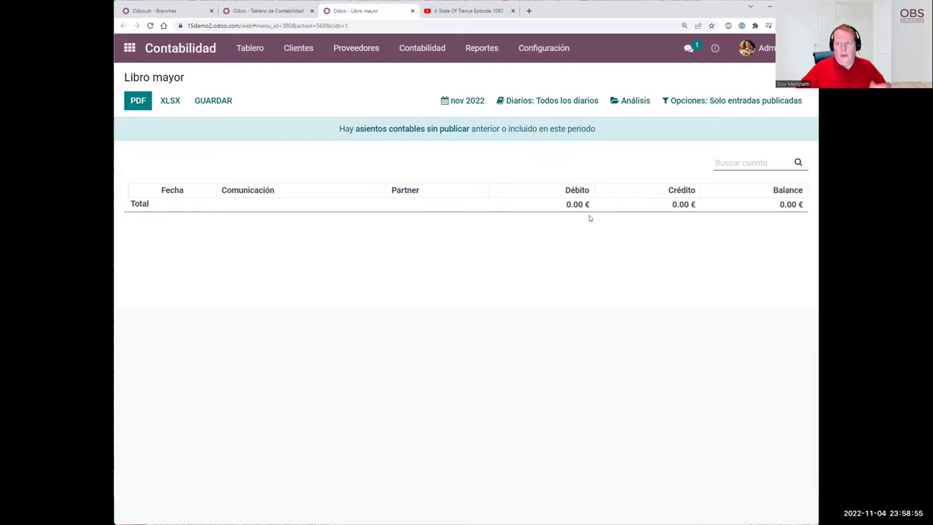
key("F5")
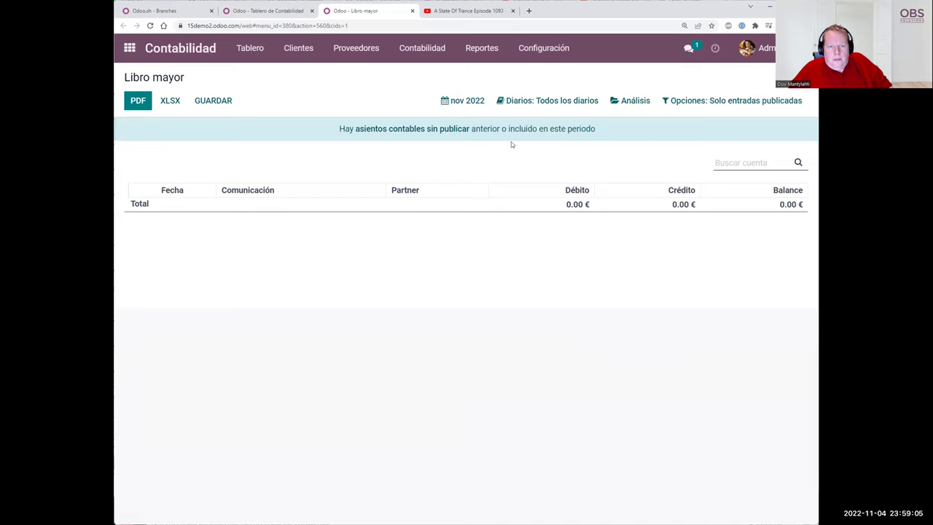
Inspect the unposted journal entries, including the Opening Journal Entry, and return to the general ledger
left_click(392, 131)
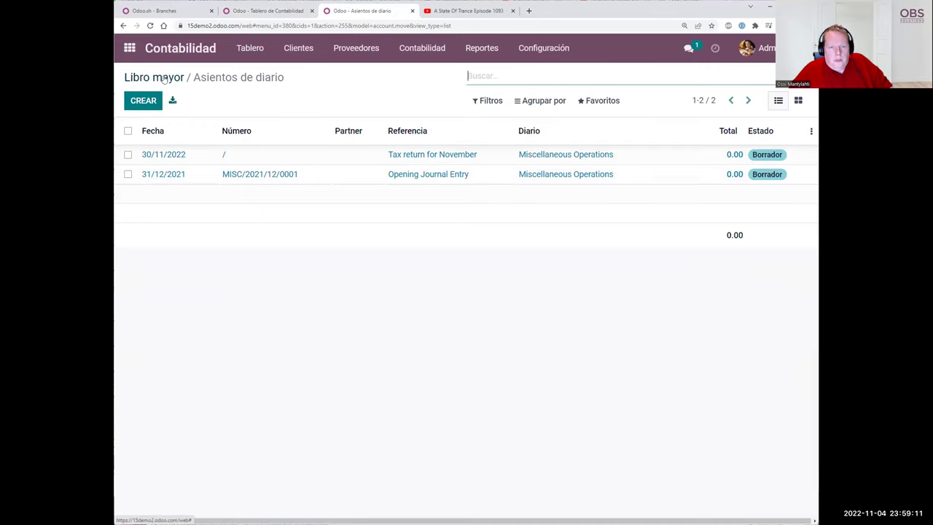
left_click(581, 177)
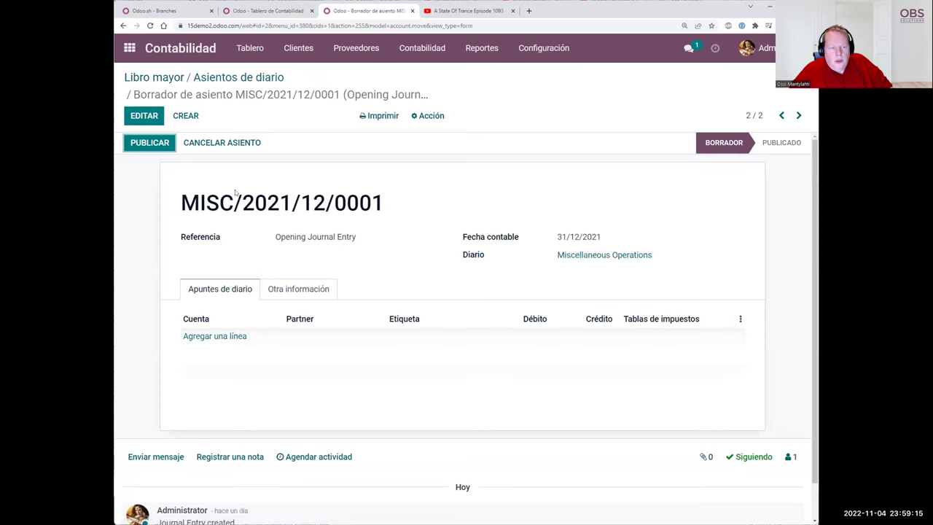
left_click(150, 49)
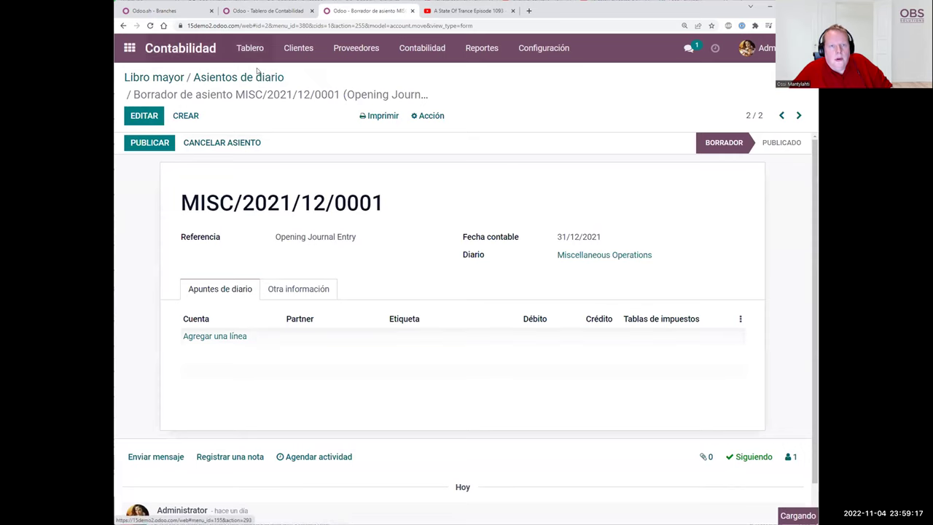
left_click(474, 51)
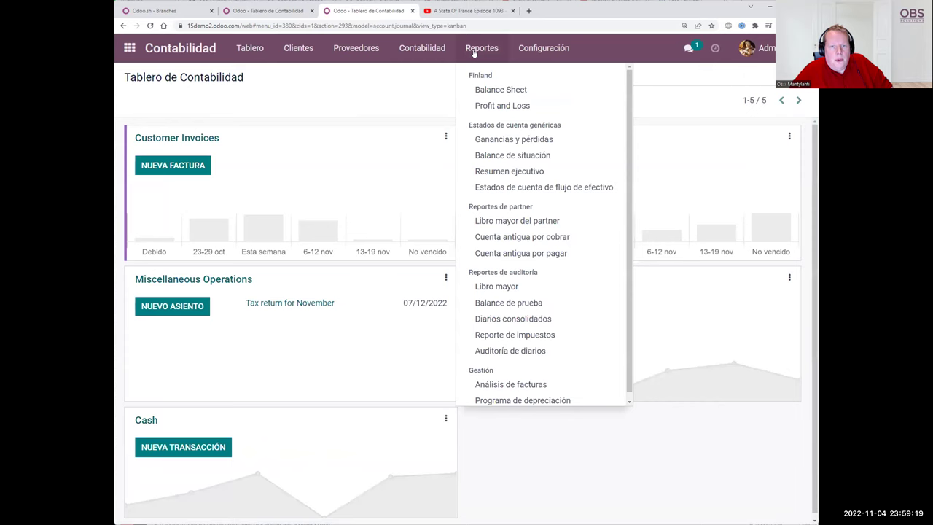
left_click(525, 287)
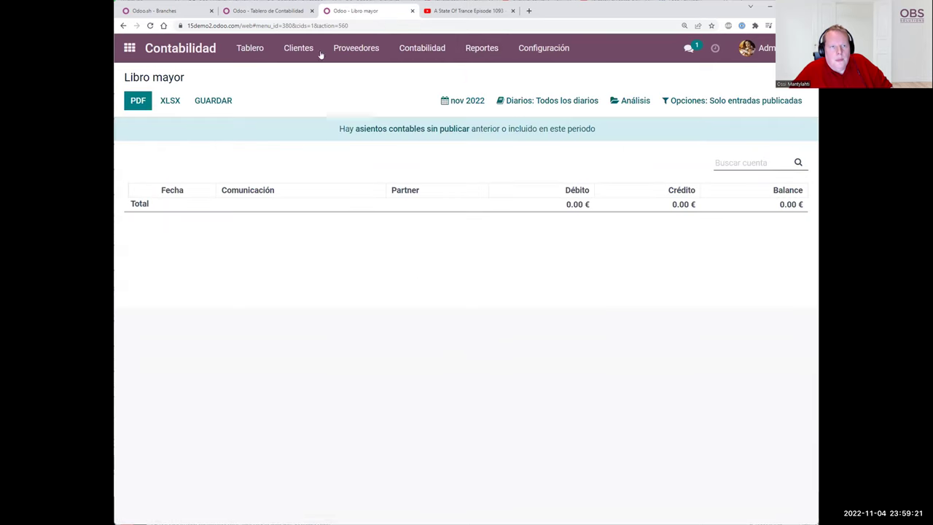
Create a new request for quotation in the Compra app, in the other Odoo tab, and choose the existing demo vendor as supplier
left_click(262, 11)
left_click(129, 48)
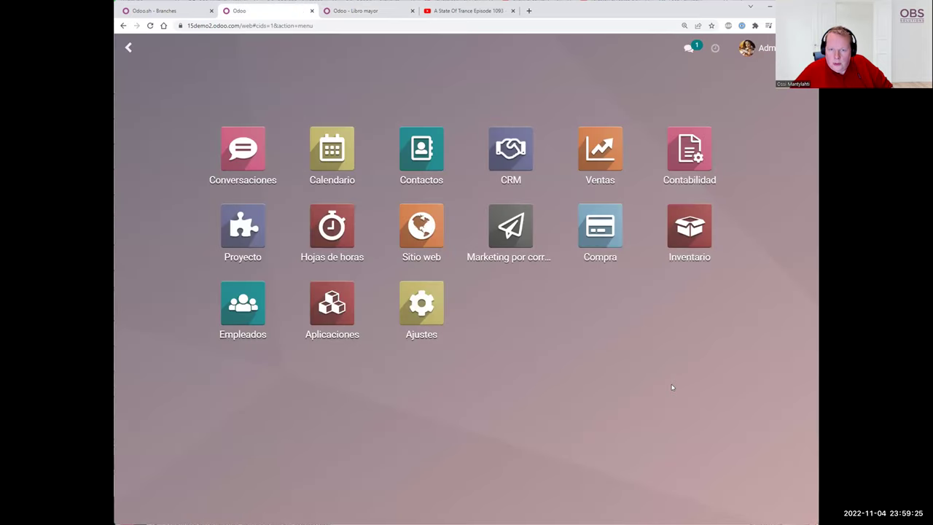
left_click(585, 236)
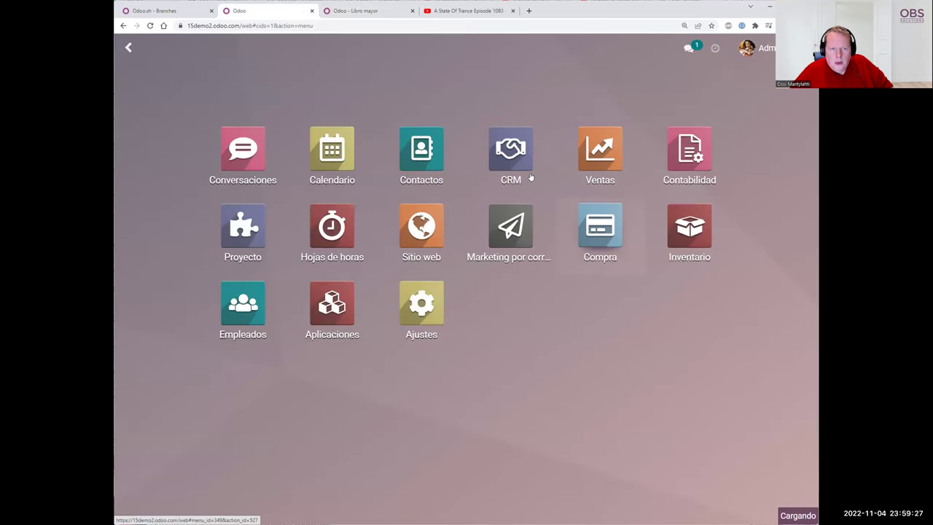
left_click(144, 101)
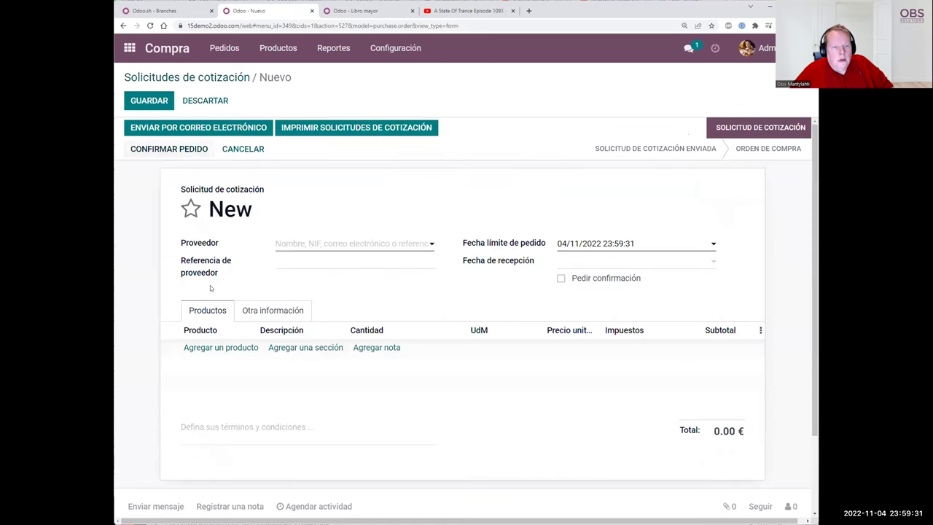
left_click(278, 245)
left_click(302, 327)
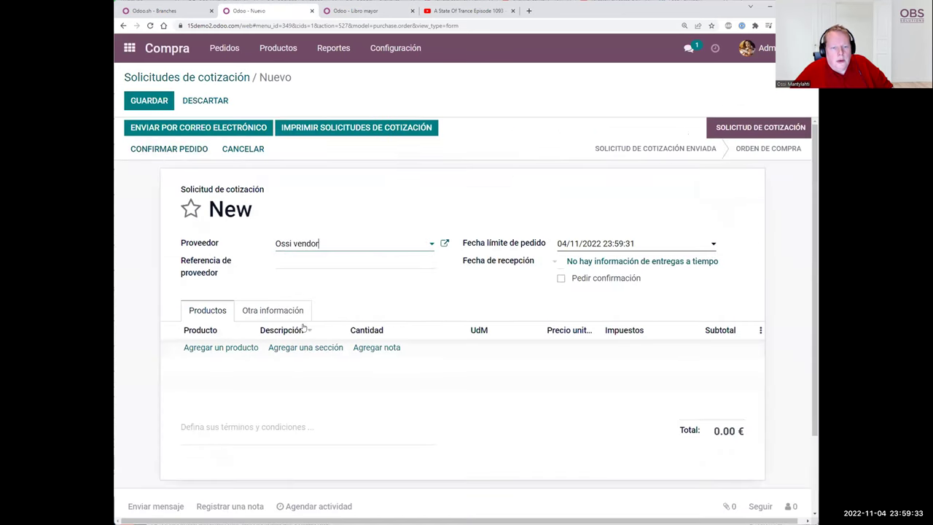
Add a product line for [t1] Taza de Taika with a unit price of 10.00
left_click(221, 347)
left_click(226, 368)
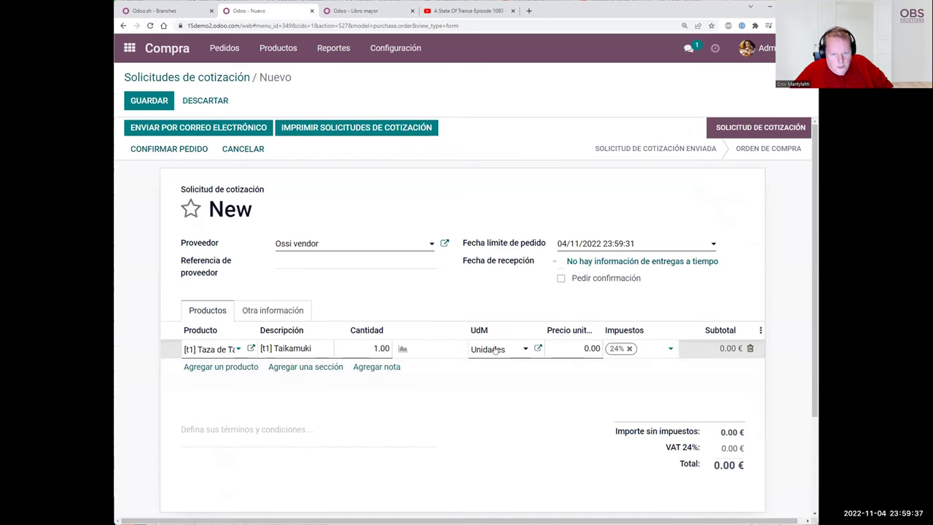
left_click(590, 349)
type("10")
left_click(770, 273)
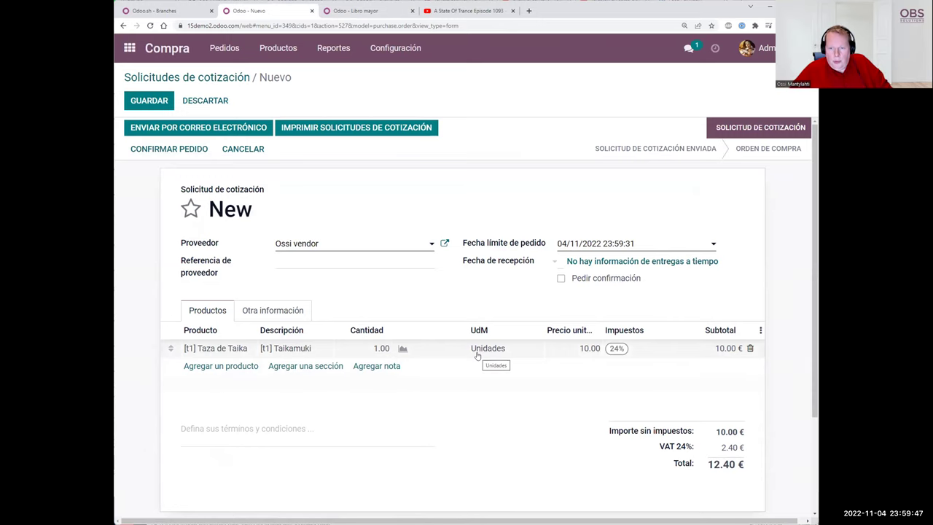
Remove the 24% tax from the Taza de Taika line, then save and confirm the purchase order
left_click(644, 348)
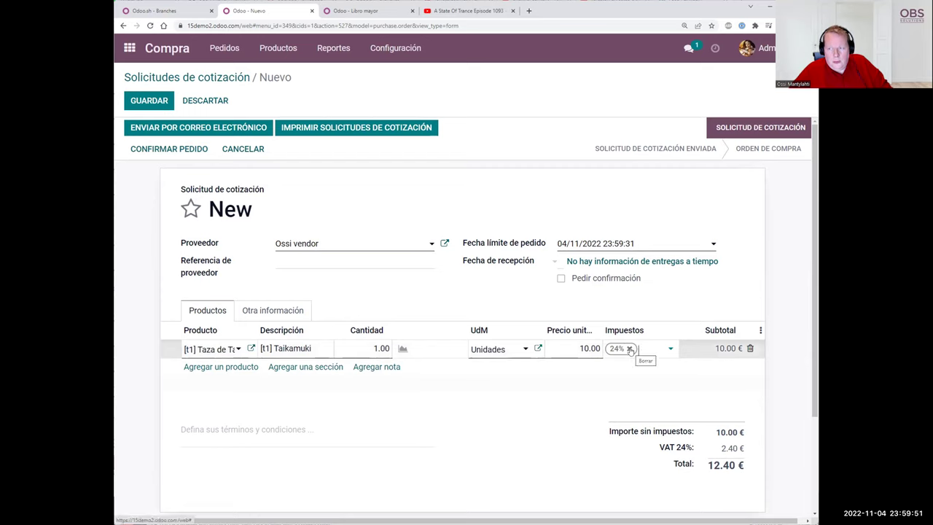
left_click(630, 348)
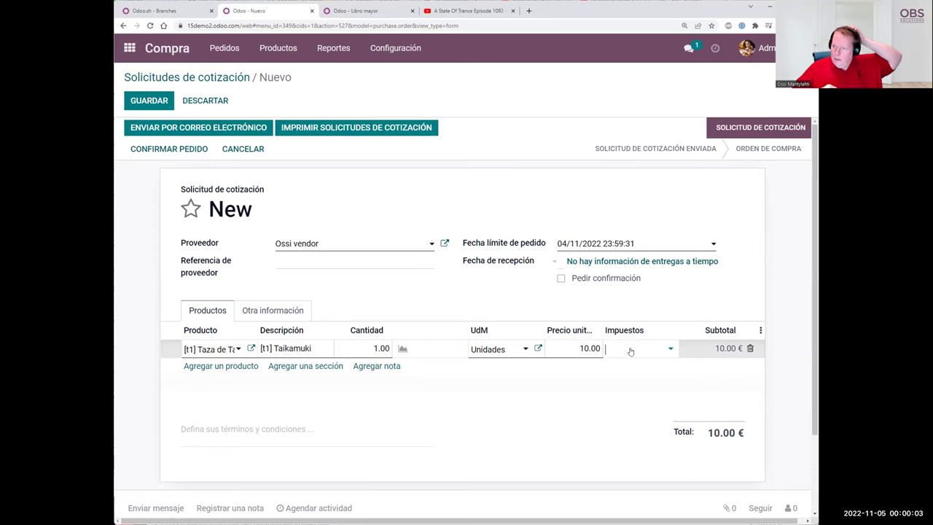
left_click(746, 232)
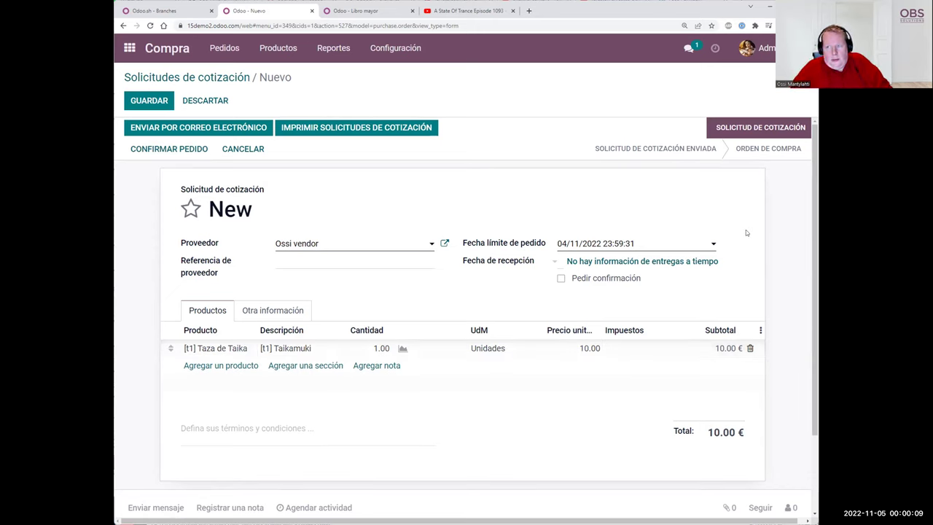
left_click(134, 102)
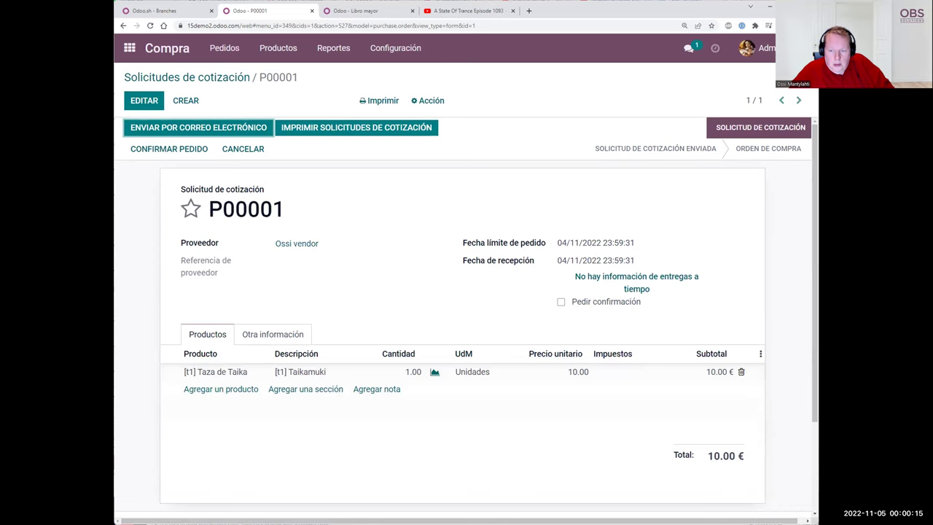
left_click(175, 148)
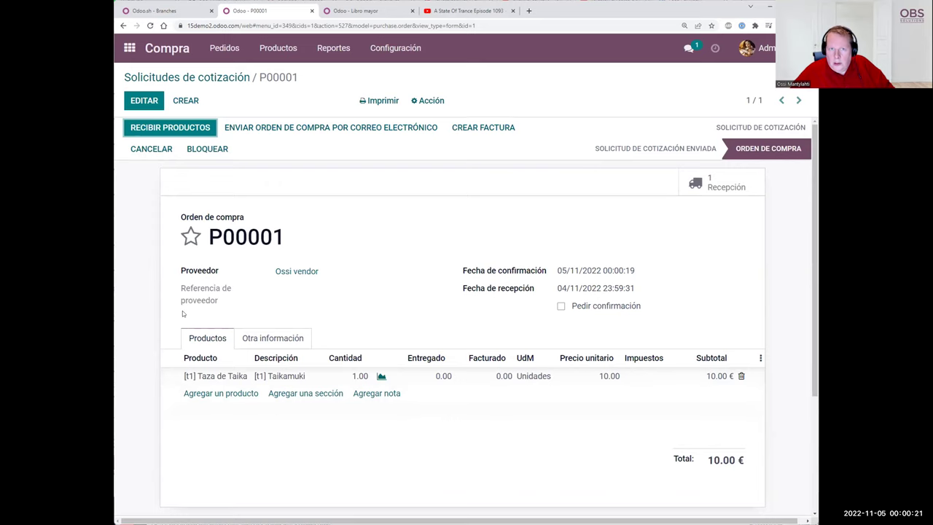
Refresh the general ledger to check for postings from the confirmed order, and return to the purchase order
left_click(372, 13)
left_click(150, 25)
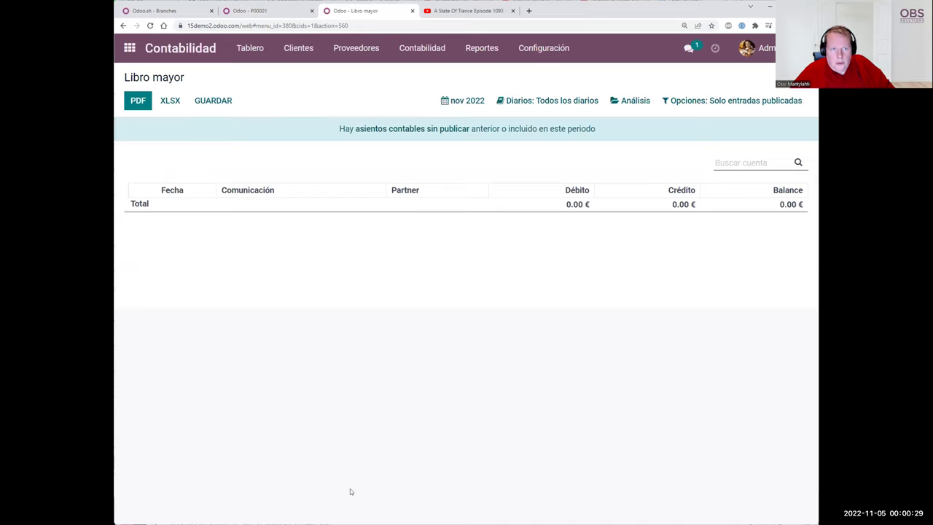
left_click(248, 12)
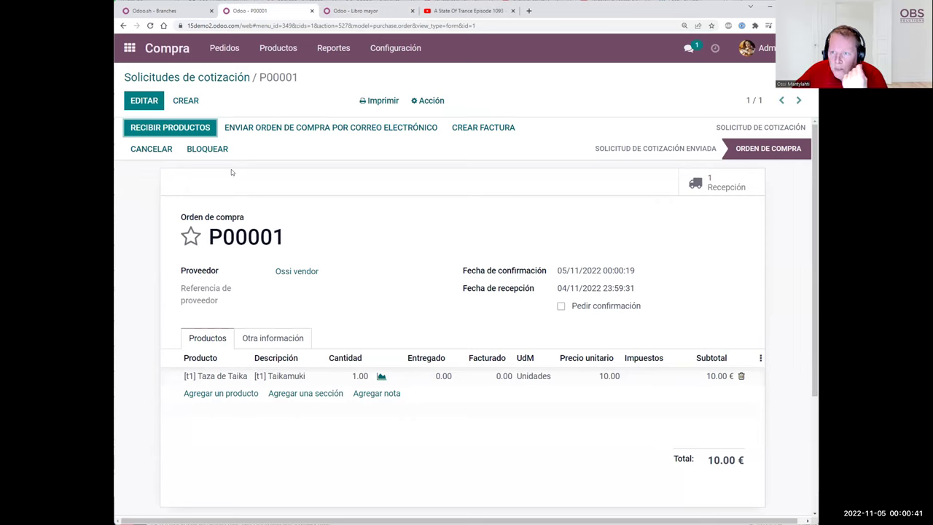
Open the purchase order's receipt and validate it as an immediate transfer of all quantities
left_click(727, 191)
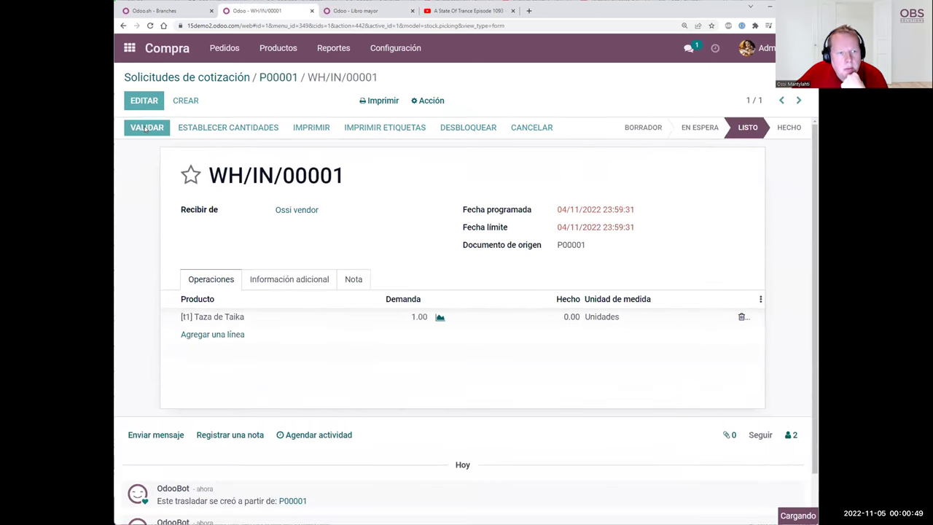
left_click(146, 128)
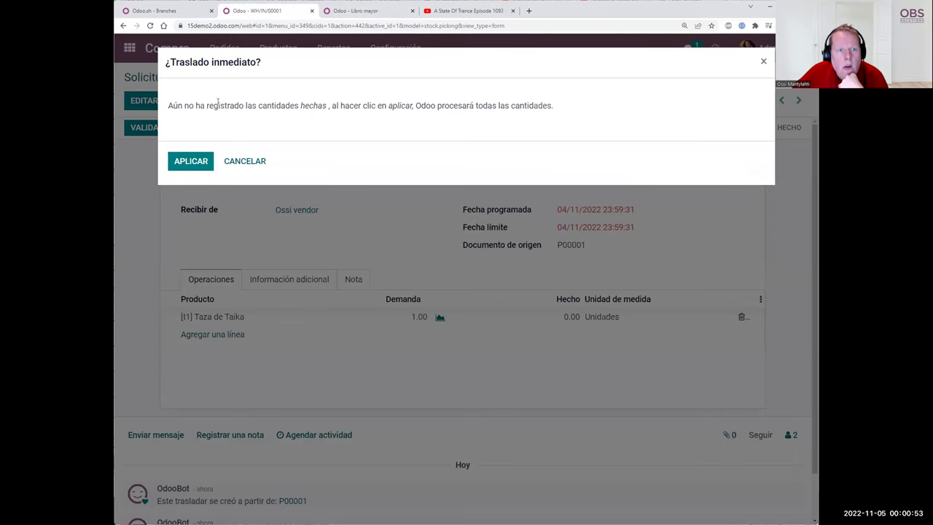
left_click(178, 161)
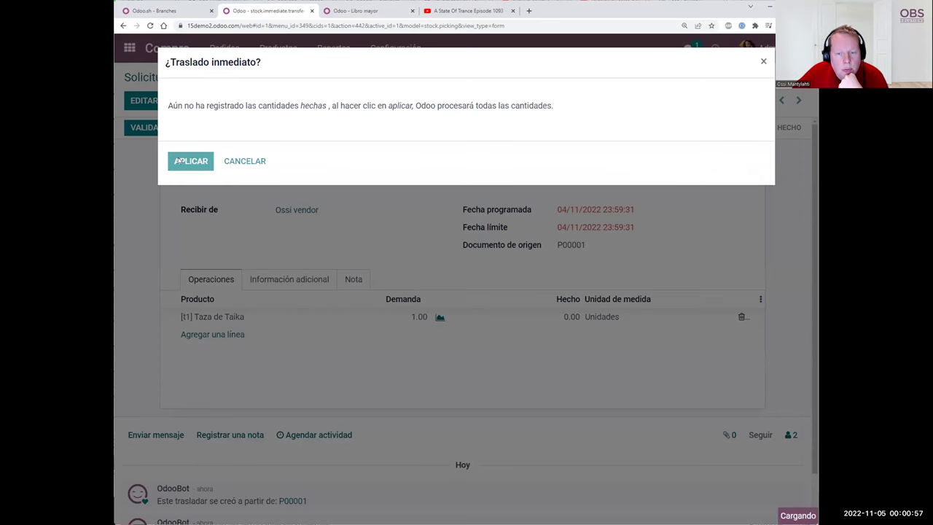
Refresh the general ledger and expand accounts 1531 Inventory value and 1532 Inventory interim incoming to examine the receipt's postings
left_click(357, 15)
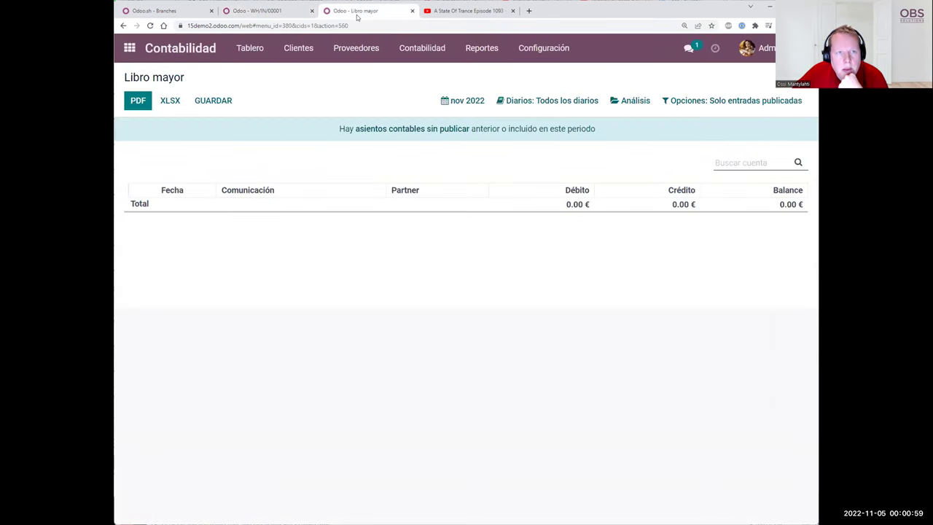
left_click(149, 26)
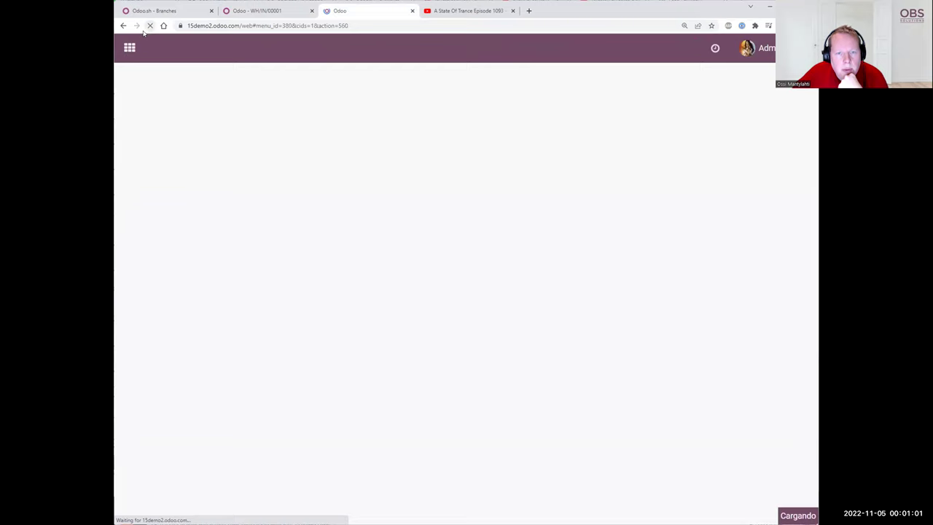
left_click(126, 214)
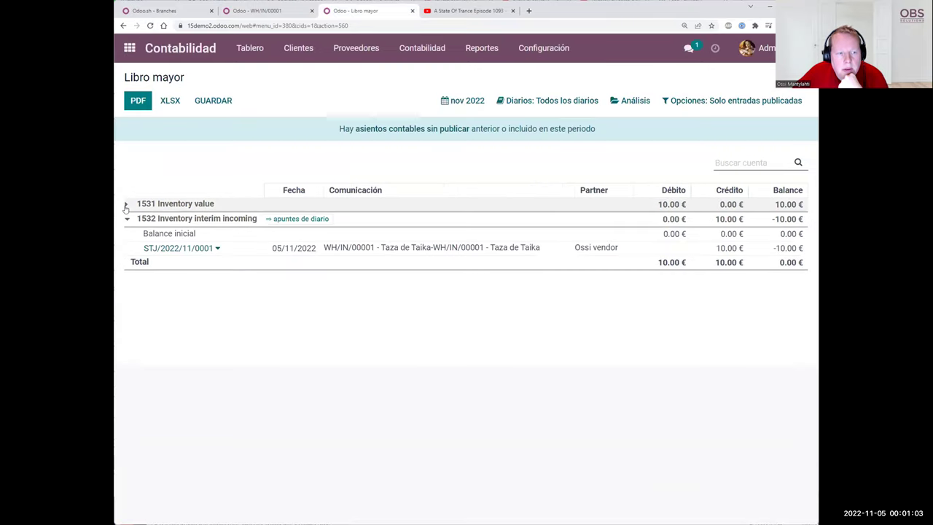
left_click(125, 204)
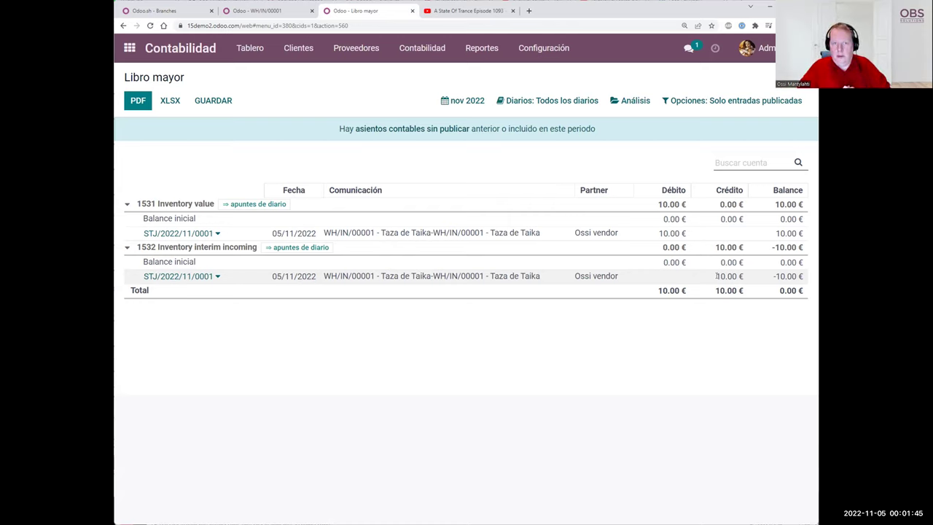
Return to the purchase order, create its vendor bill, set the bill date to 05/11/2022, and confirm the bill
left_click(255, 12)
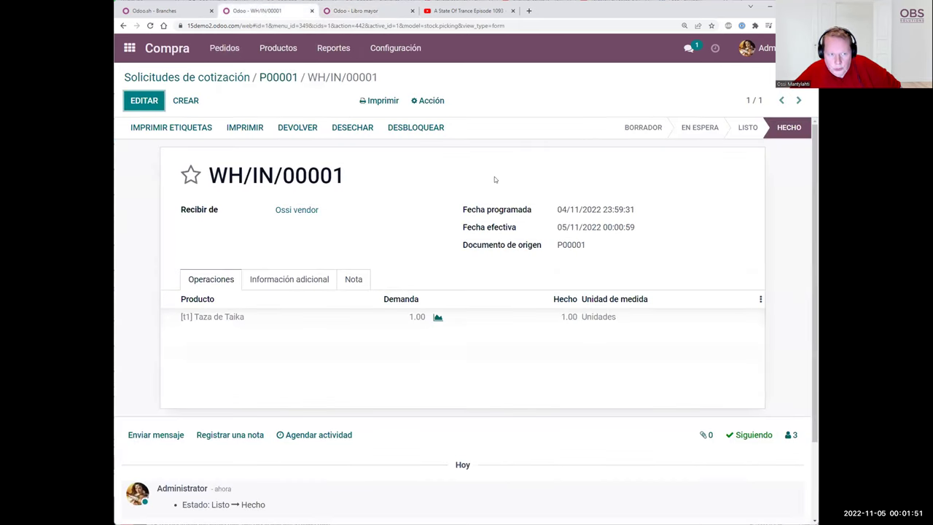
left_click(286, 80)
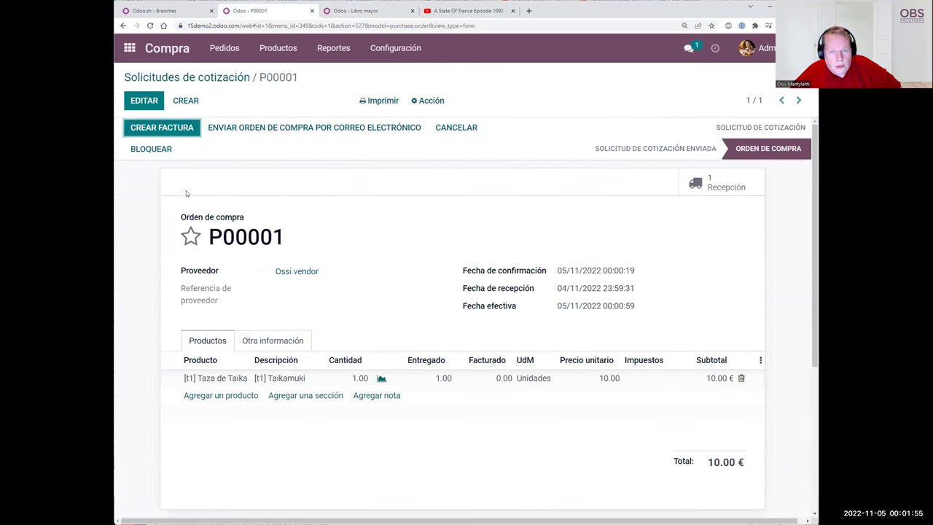
left_click(172, 130)
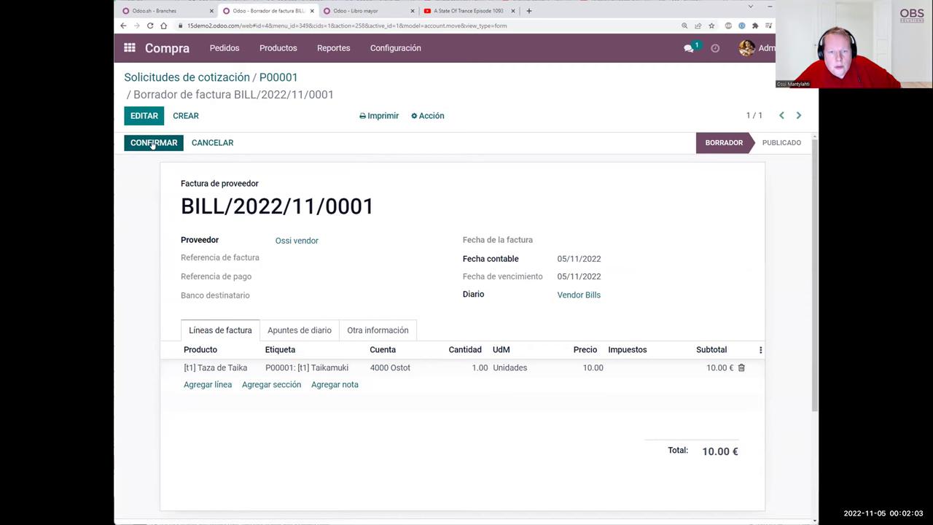
left_click(144, 115)
left_click(569, 240)
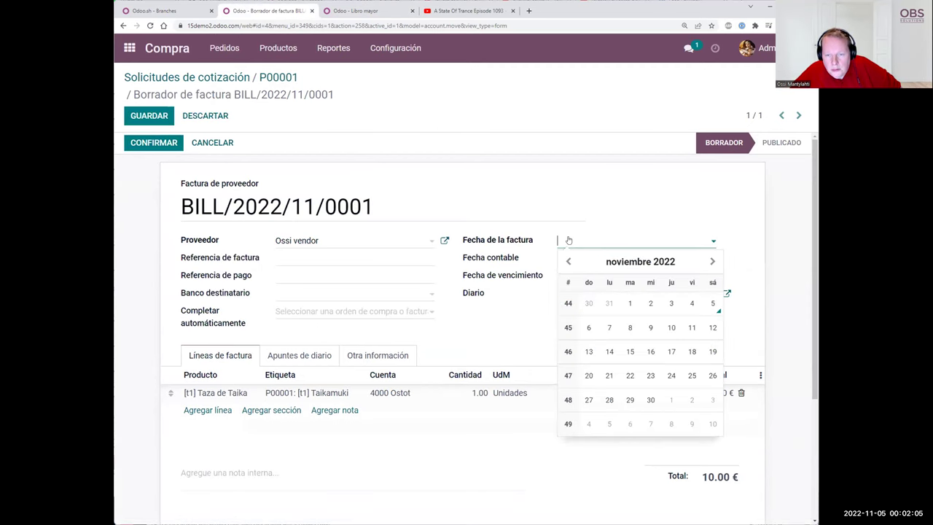
left_click(713, 302)
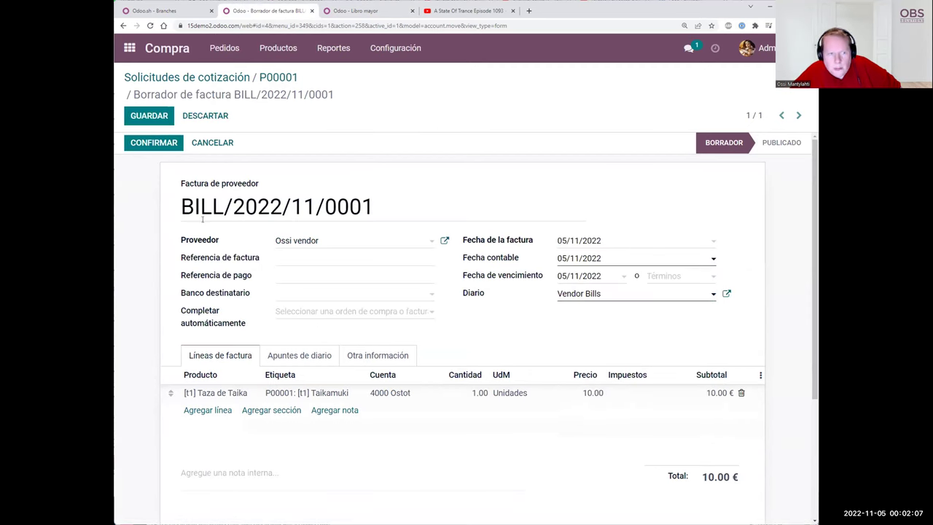
left_click(156, 143)
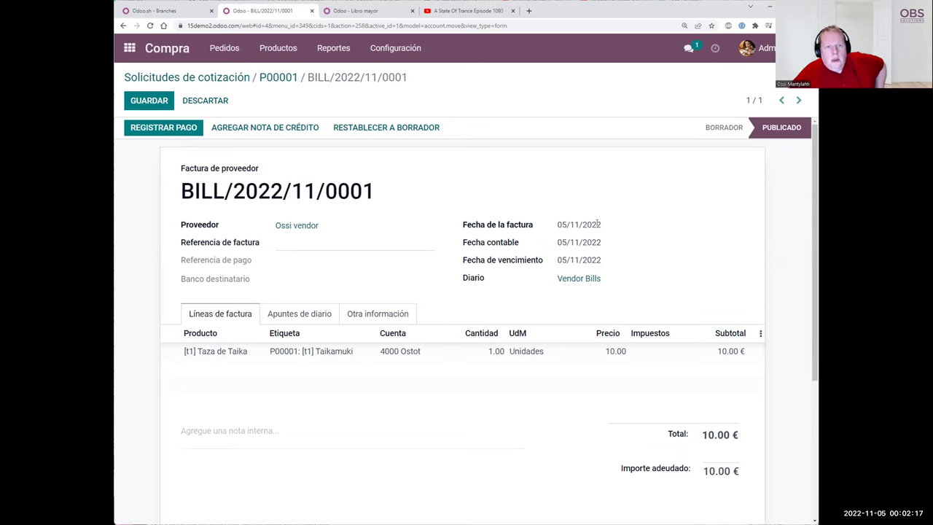
Refresh the general ledger and expand accounts 4000 Ostot and 2870 Ostovelat to examine the vendor bill's postings
left_click(361, 13)
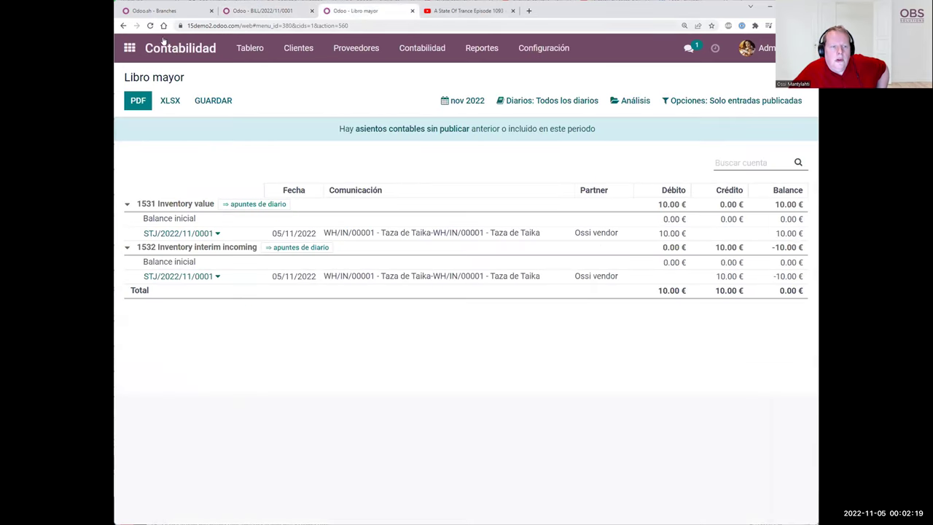
left_click(150, 25)
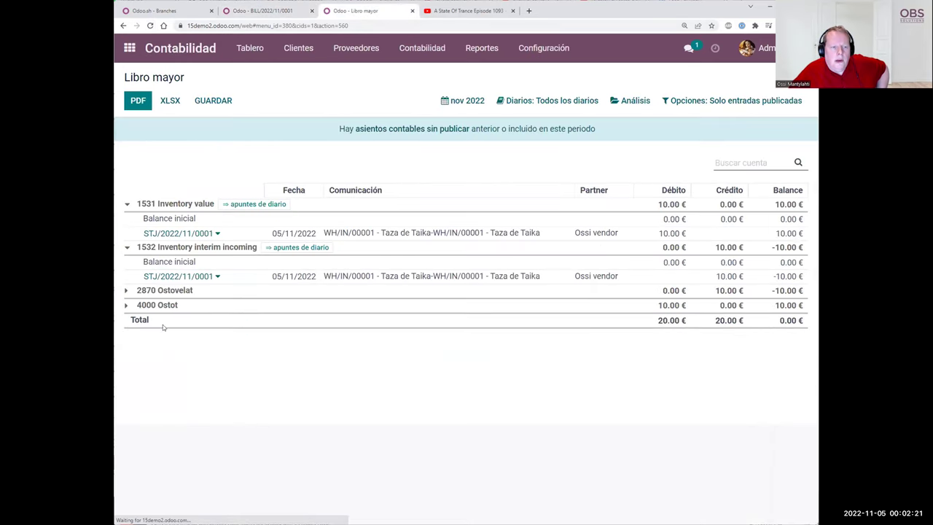
left_click(126, 305)
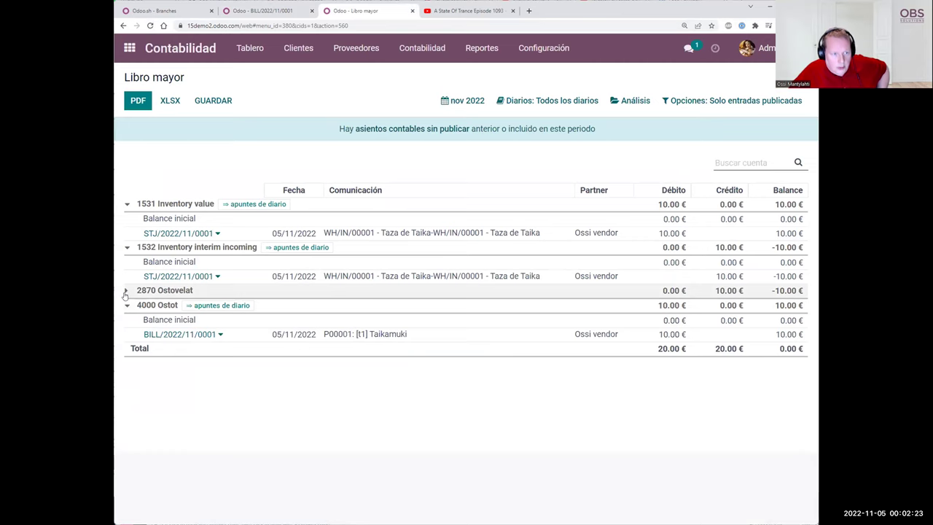
left_click(125, 292)
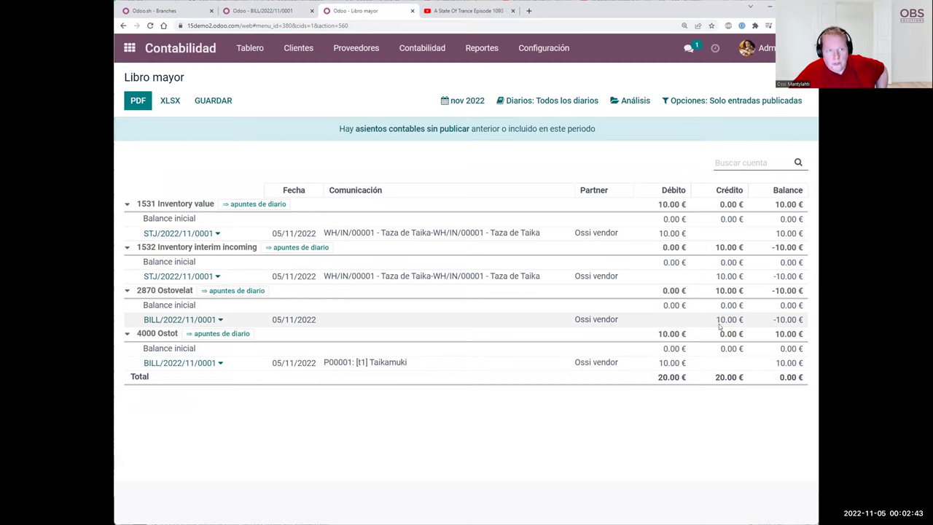
Return to the vendor bill and register its 10.00 € payment through the Bank journal, dated 05/11/2022
left_click(263, 8)
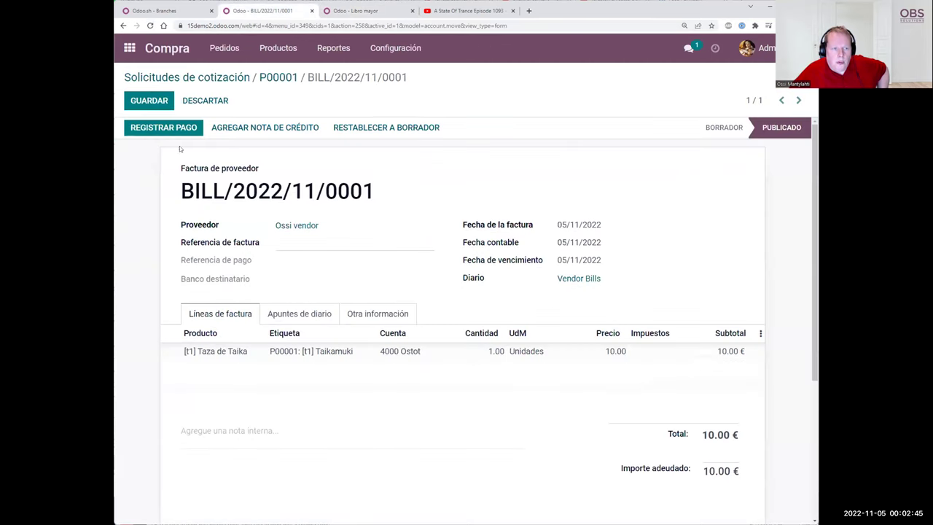
left_click(136, 129)
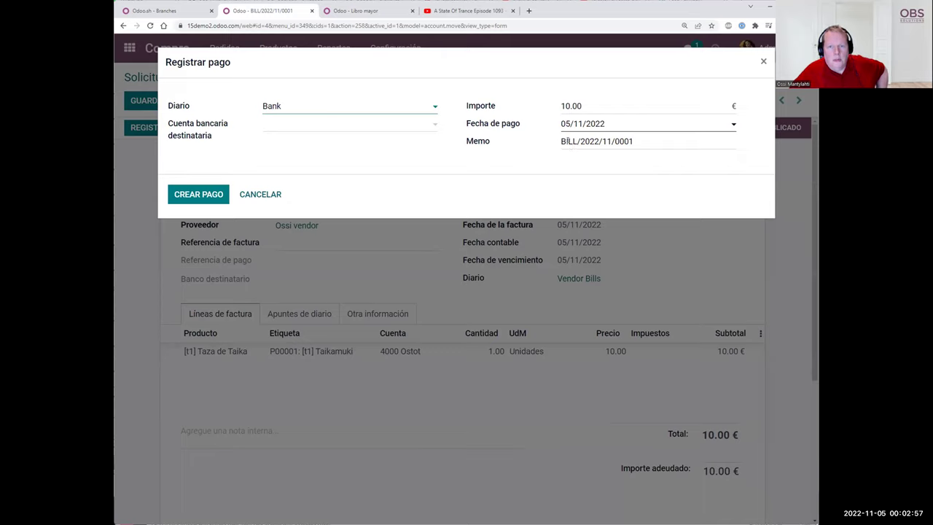
left_click(206, 195)
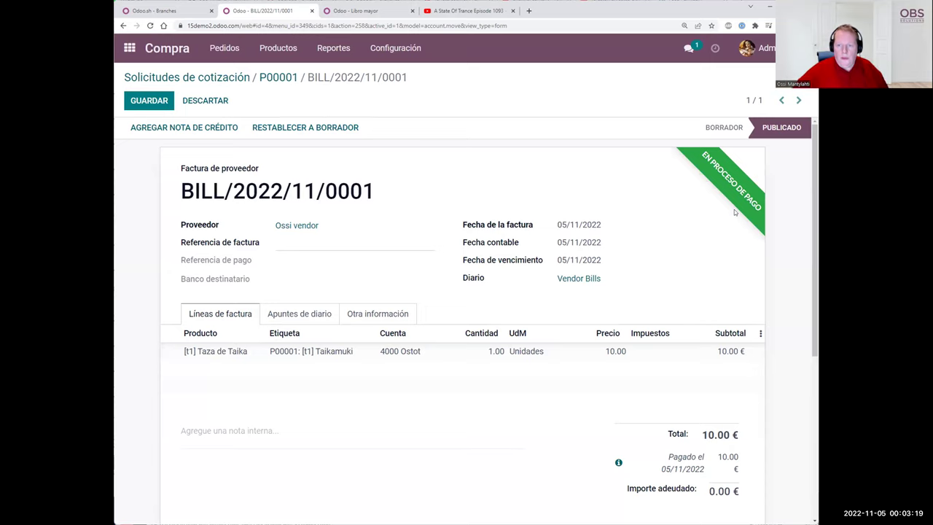
Log an internal note on the vendor bill reading "Anexo les guardo un comprobante de pago!" with Book.png from the Pictures folder attached
scroll(626, 267, "down", 4)
left_click(229, 293)
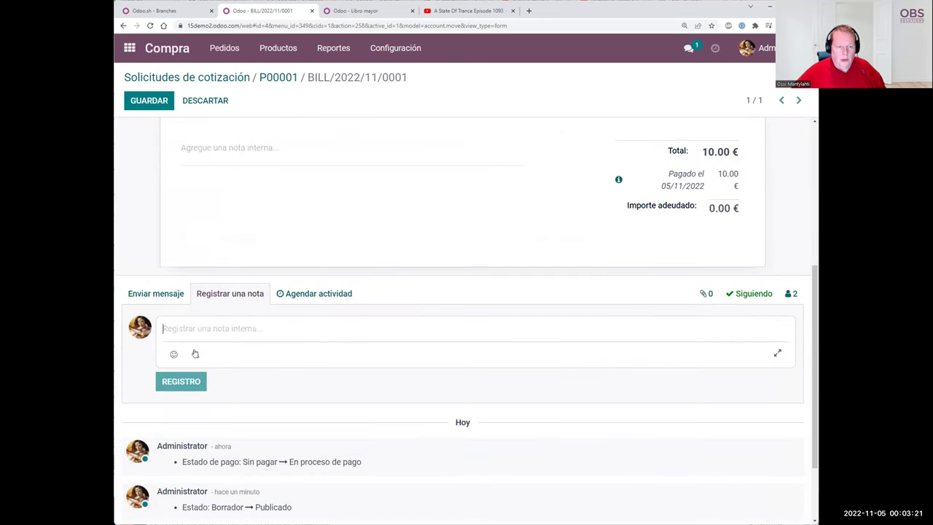
left_click(195, 353)
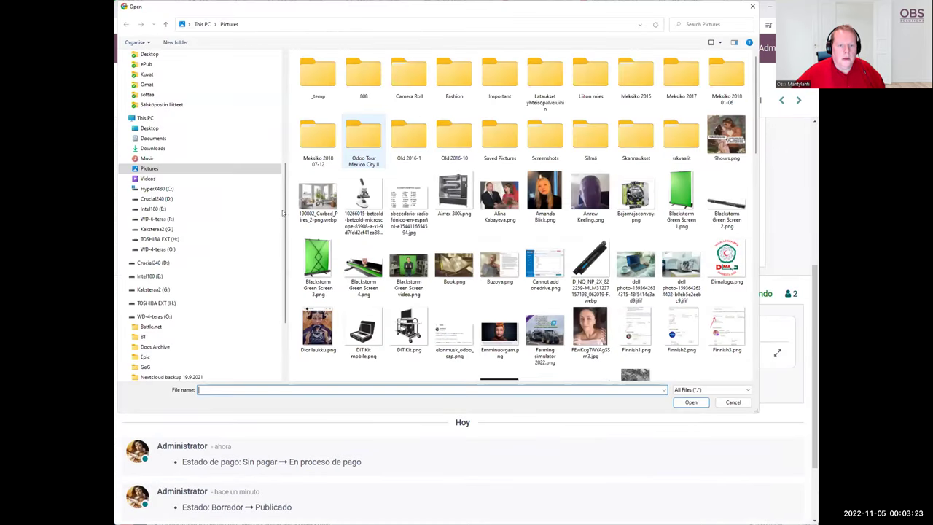
double_click(454, 264)
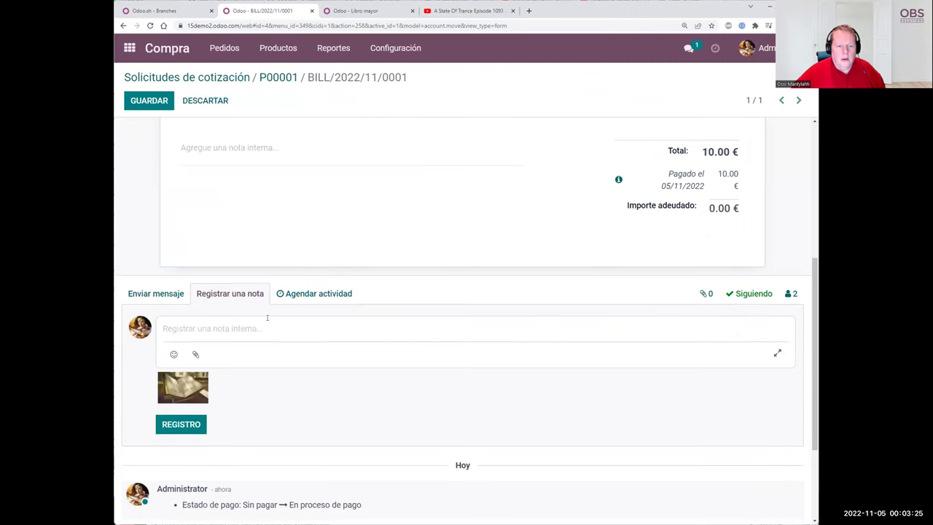
type("An")
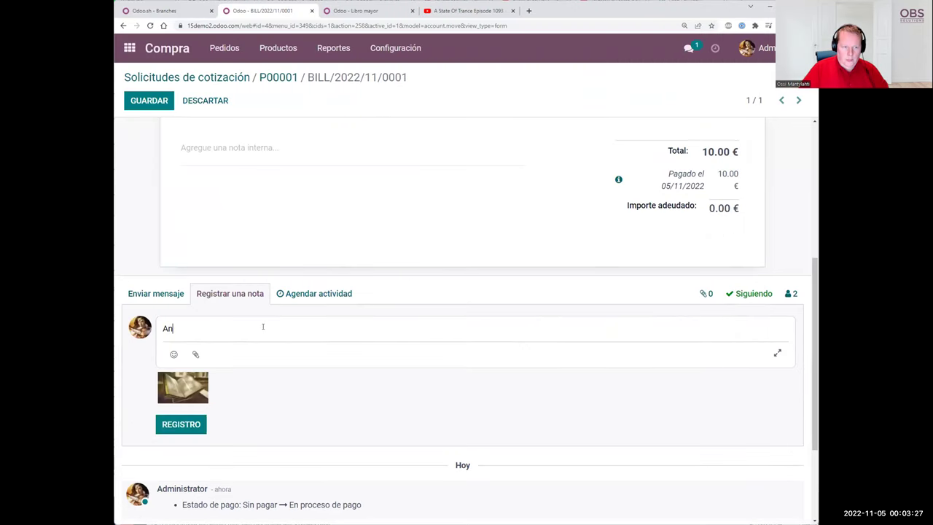
type("exo les guardo un ")
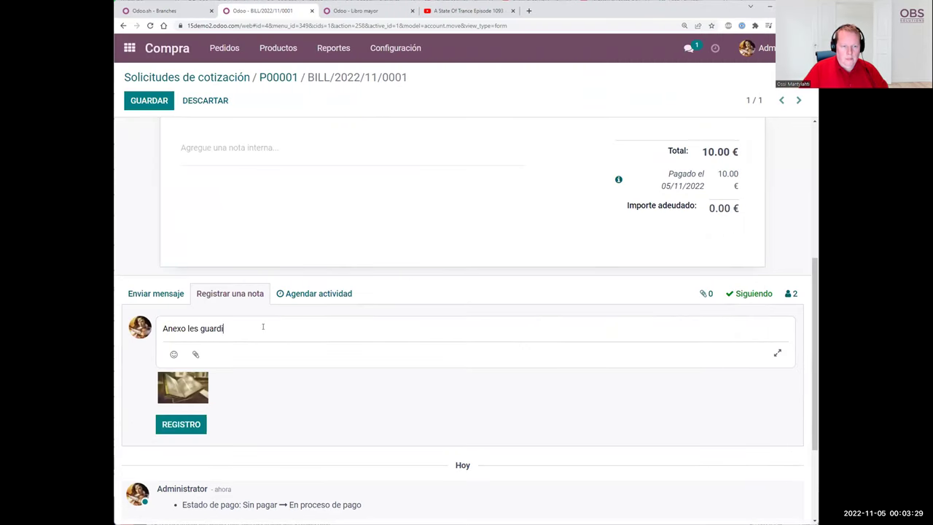
type("comprobante de pageo")
key("BackSpace")
key("BackSpace")
type("o")
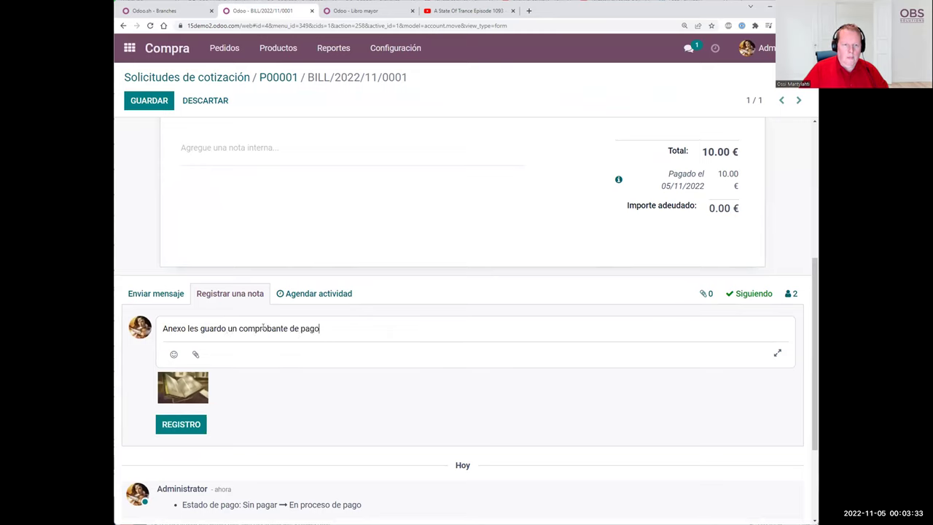
left_click(182, 425)
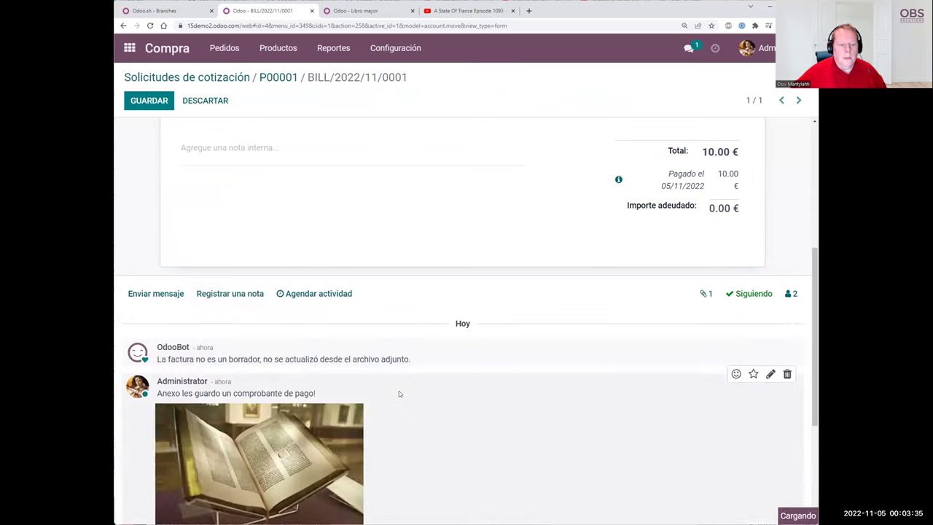
scroll(398, 390, "up", 4)
scroll(434, 278, "down", 5)
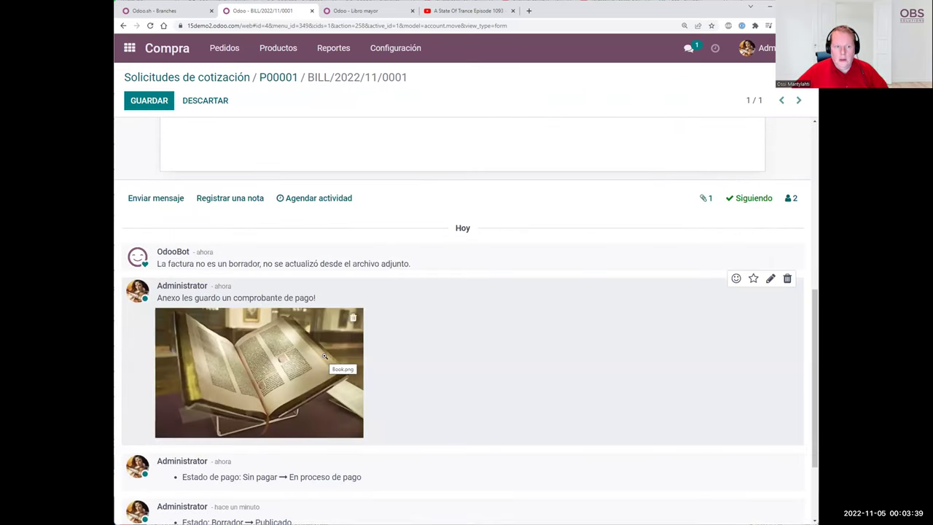
scroll(488, 406, "up", 5)
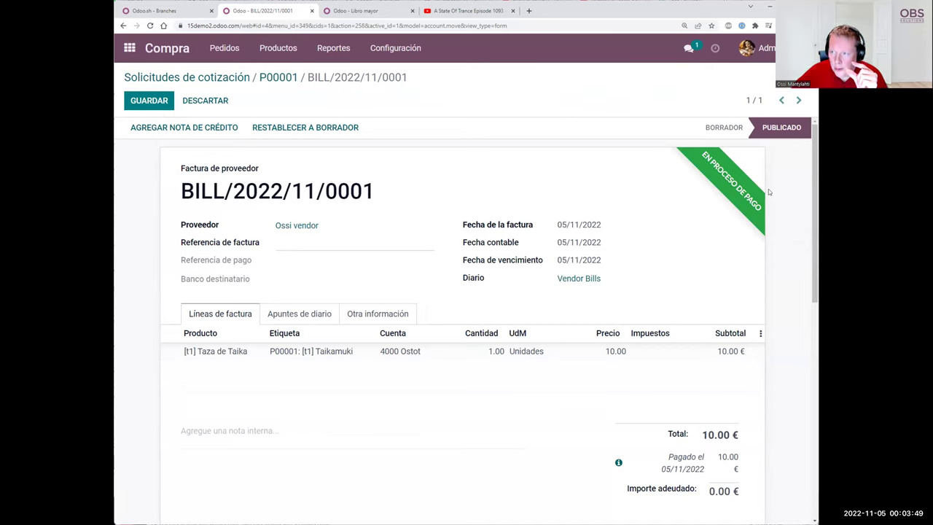
Create a new Bank statement in the Contabilidad app with reference "Estado de cuenta bancaria 1" and an initial balance of 1000 €
left_click(129, 48)
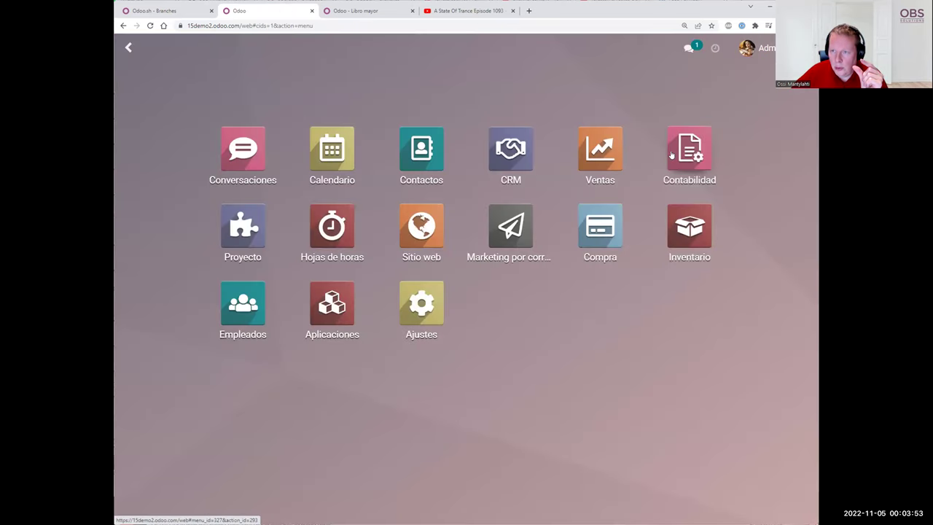
left_click(671, 154)
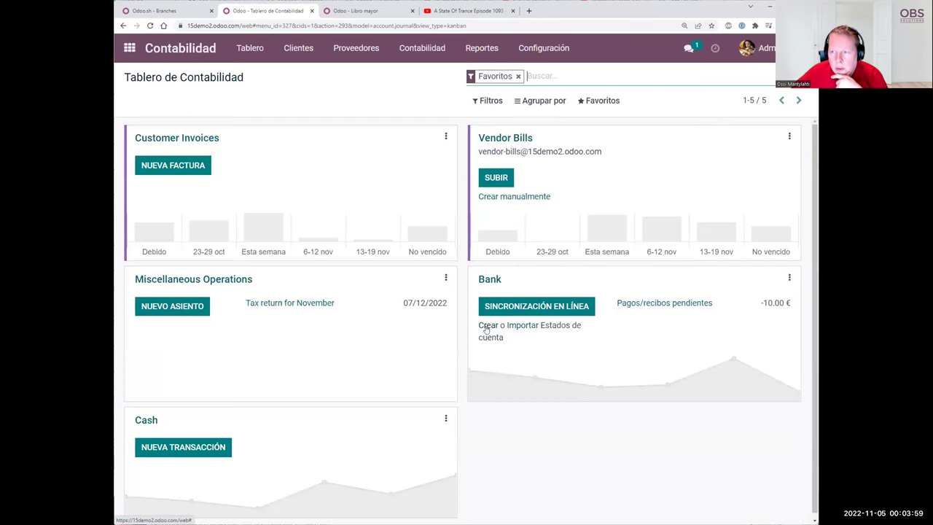
left_click(486, 328)
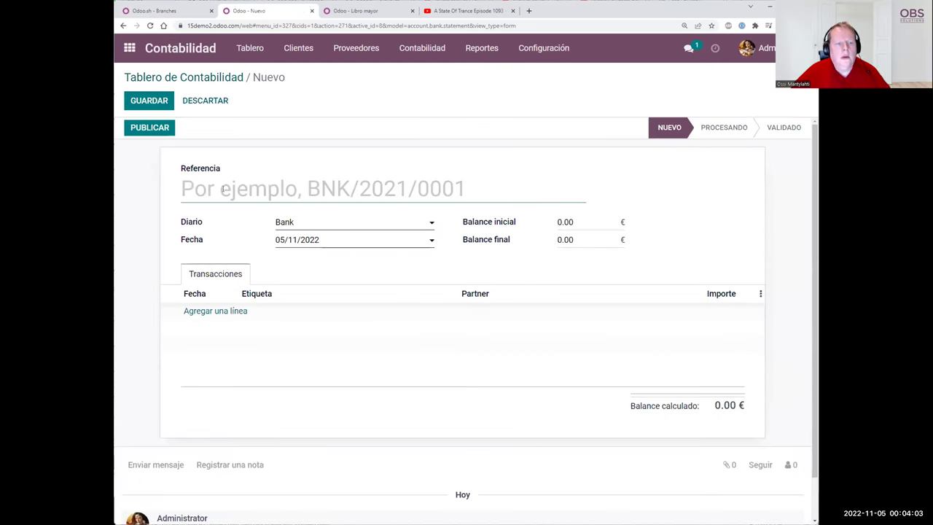
type("Estado de cuenta bancaria 1")
left_click(581, 216)
type("1000")
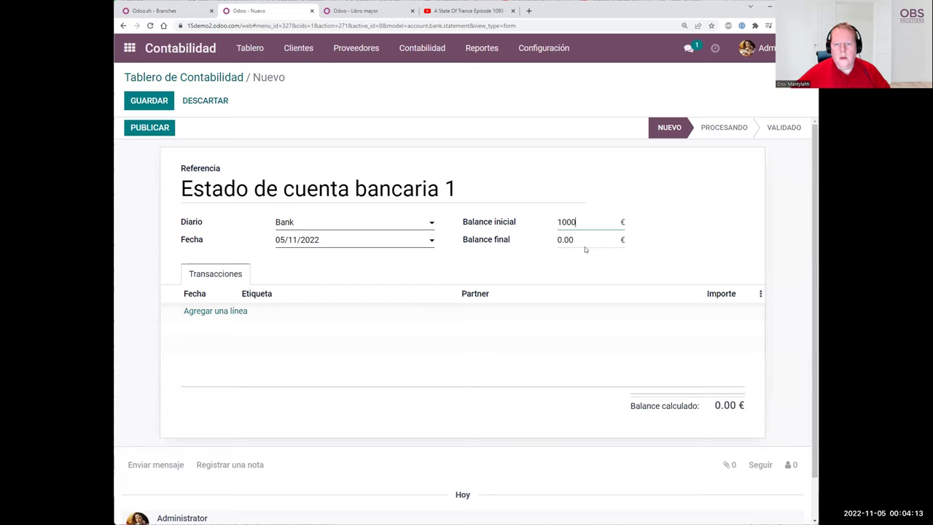
Add a transaction line dated 05/11/2022 to the bank statement with the vendor as its partner
left_click(211, 311)
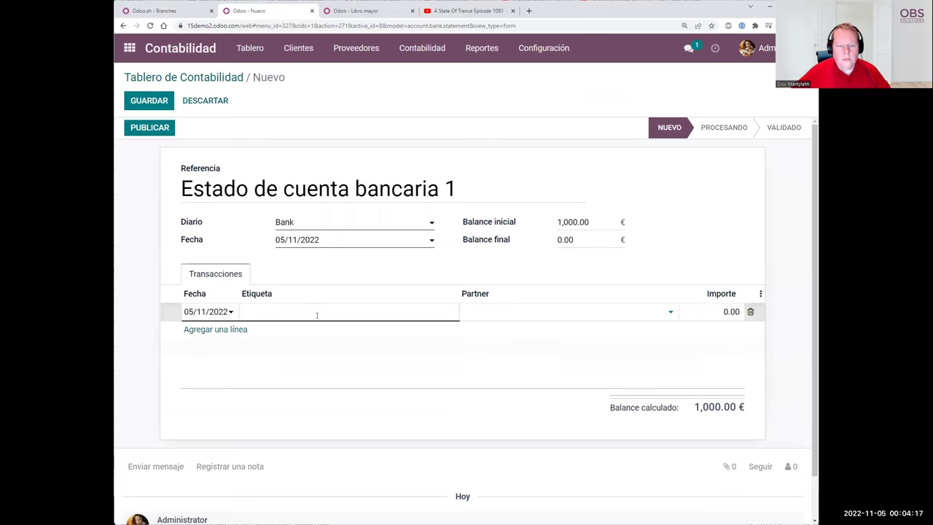
left_click(483, 311)
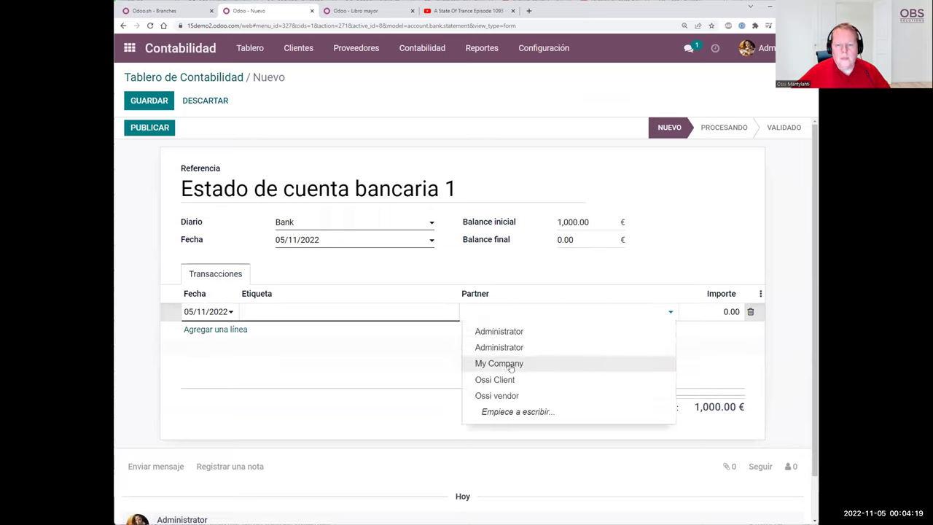
left_click(521, 394)
key("Tab")
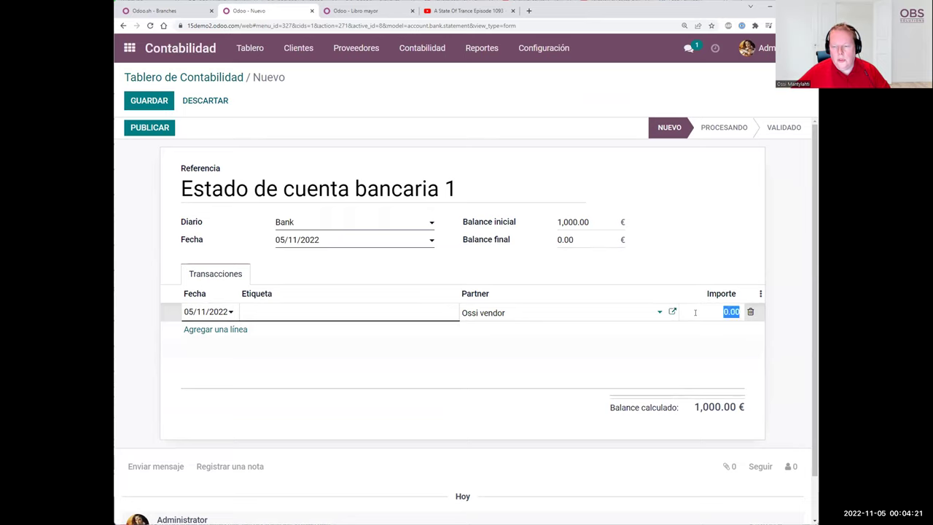
Label the transaction line "Taza de Taika (1 x 10 €)"
left_click(323, 315)
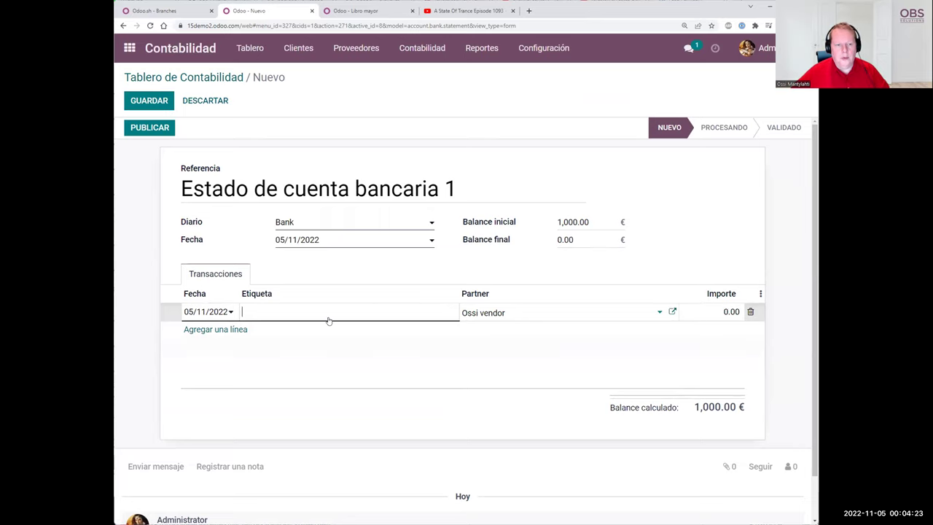
type("Taza de taika")
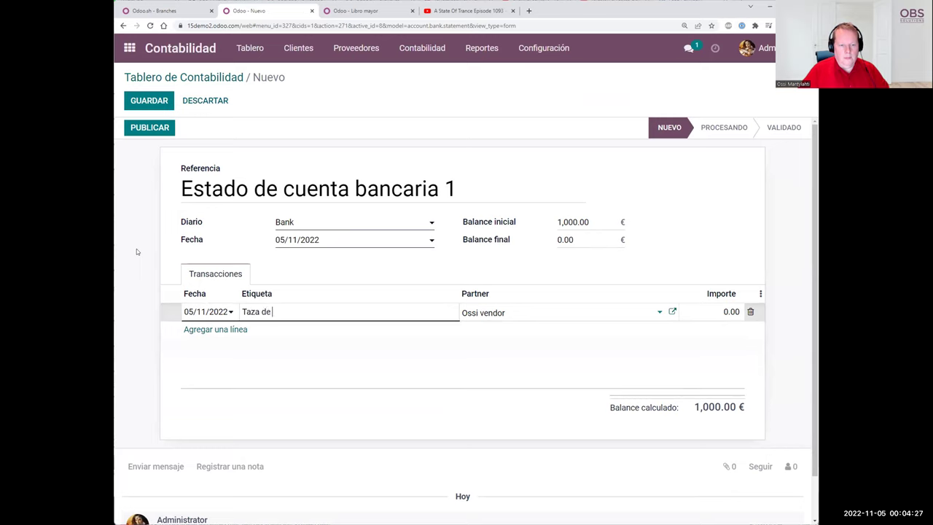
key("BackSpace")
key("BackSpace")
key("BackSpace")
key("BackSpace")
key("BackSpace")
type("Taika")
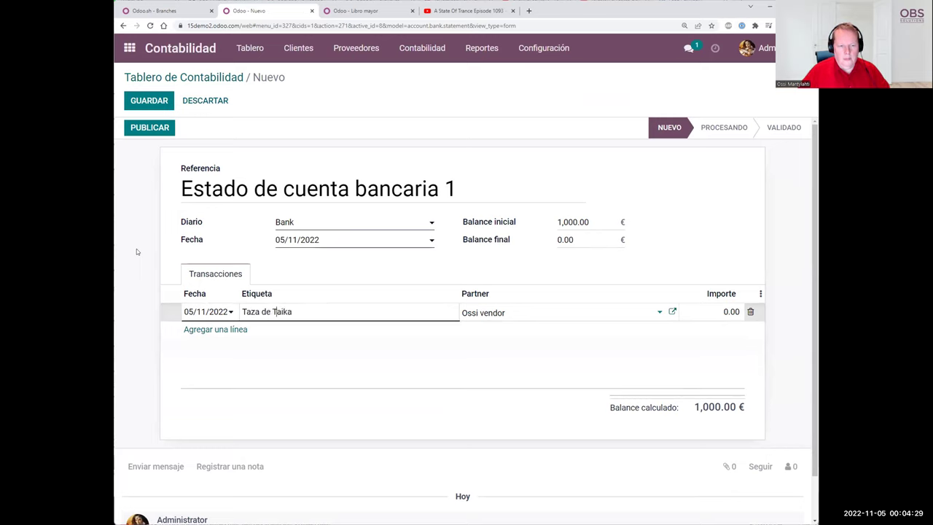
type(" (")
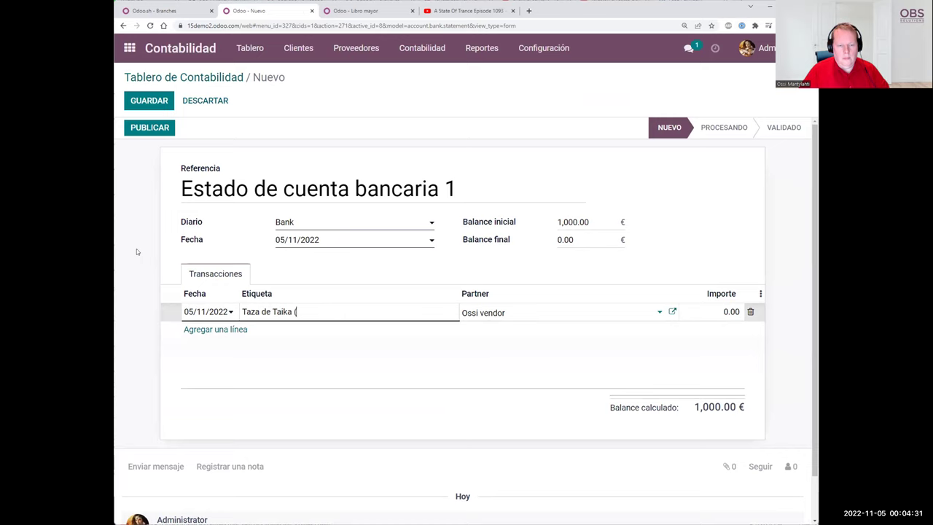
type("1 x 10 €)")
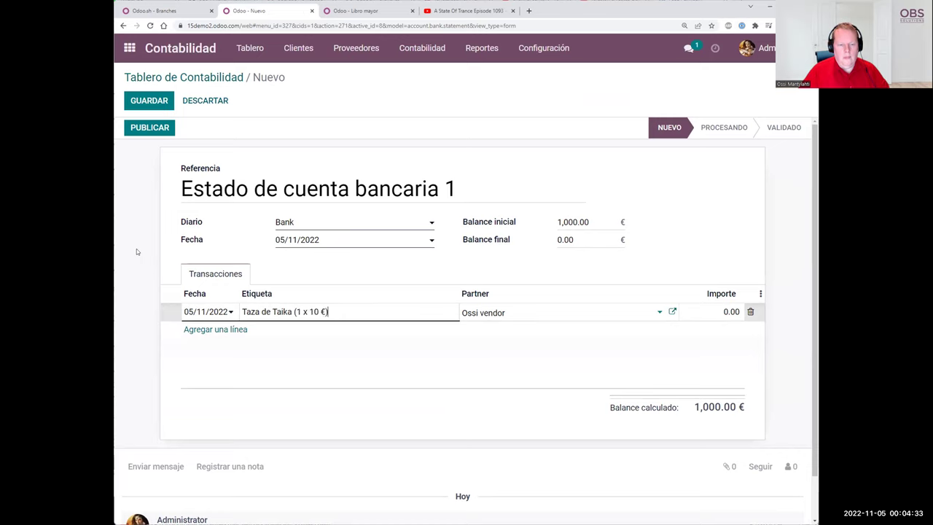
left_click(776, 210)
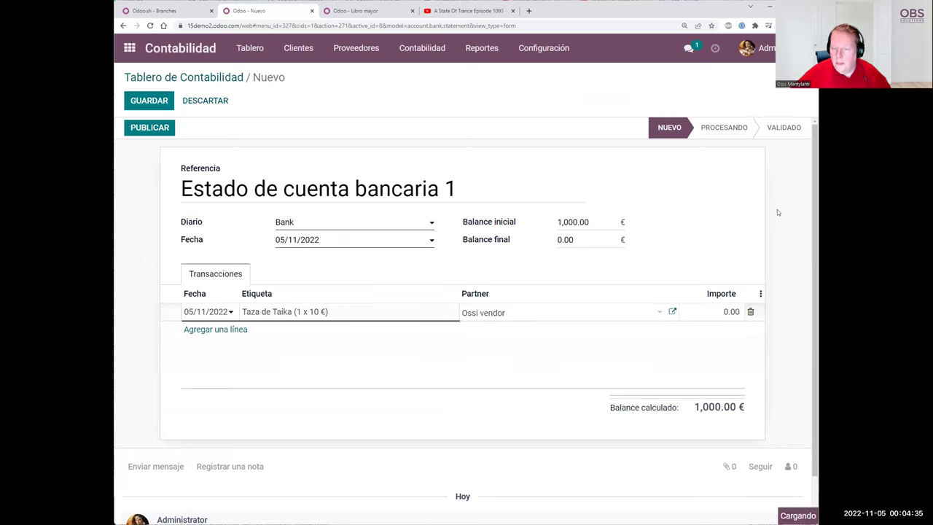
Enter 10 € as the transaction line's amount
left_click(726, 312)
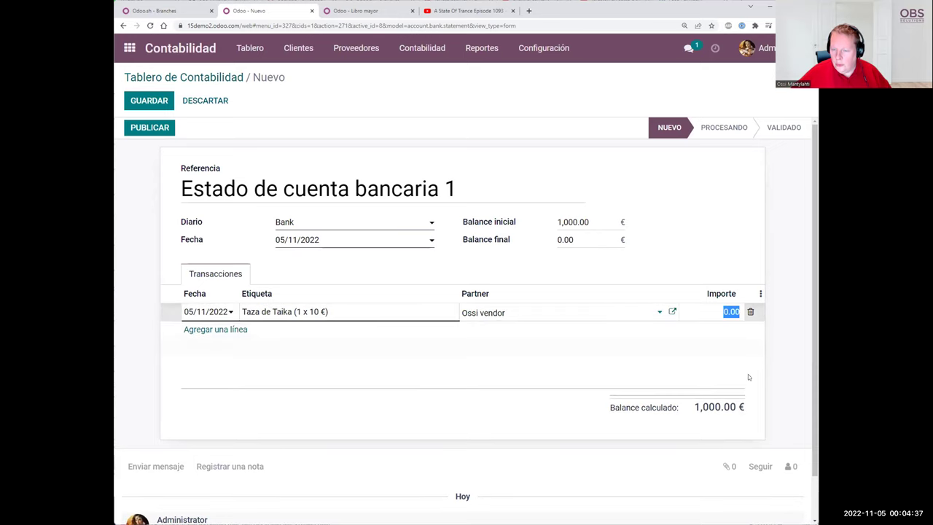
type("10")
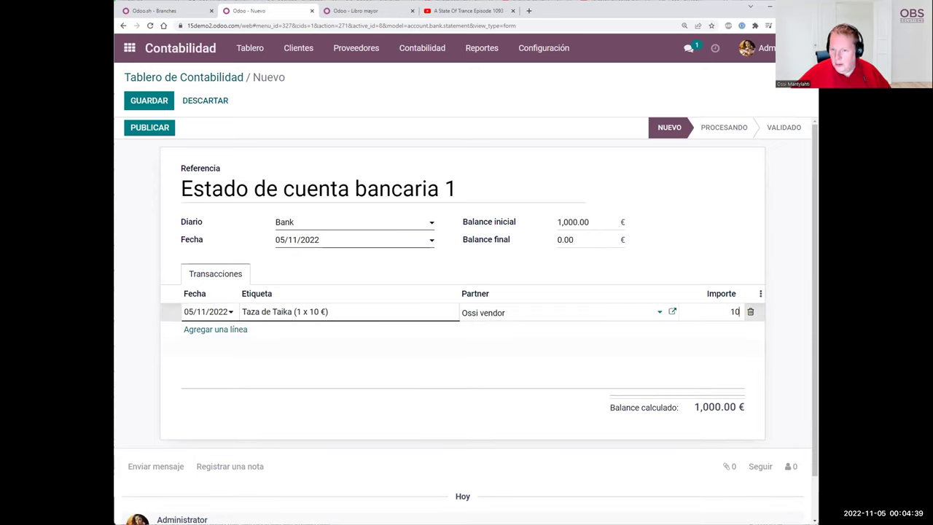
key("Return")
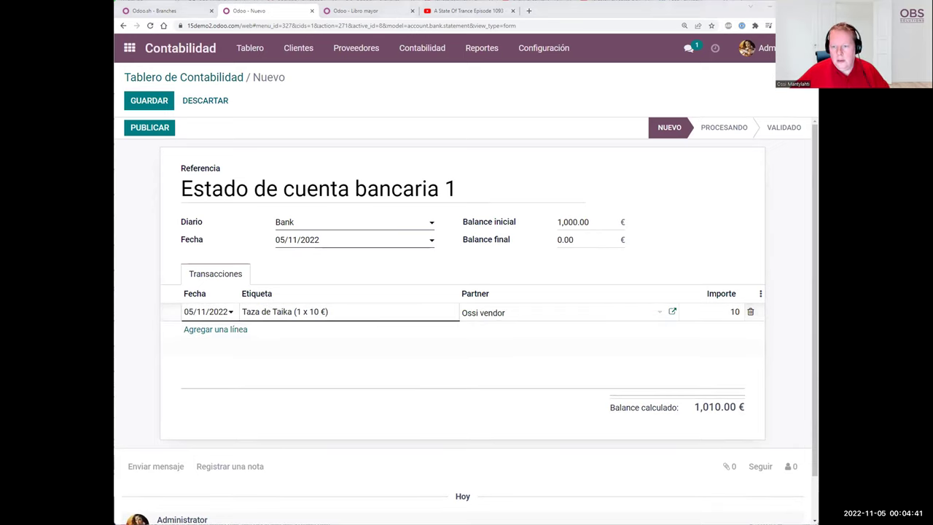
left_click(776, 273)
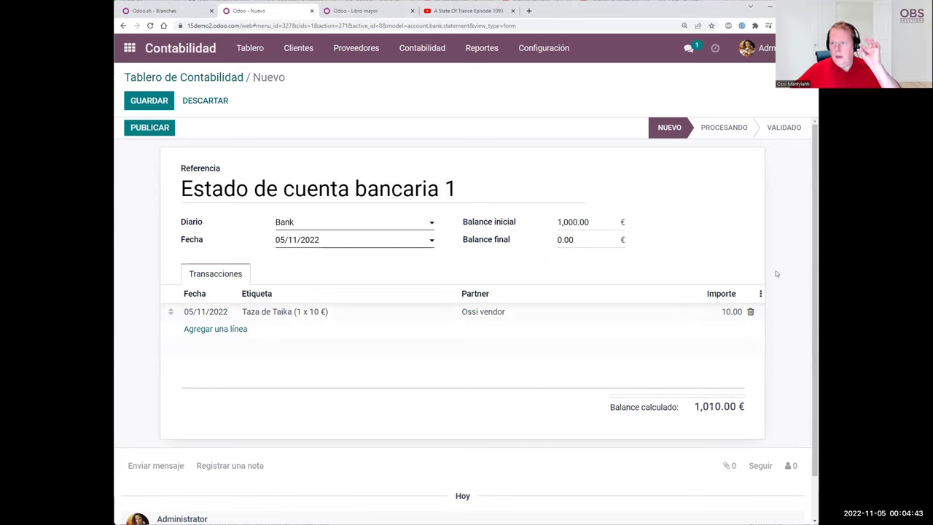
Change the transaction's amount to -10.00 € and check which optional columns the transaction list offers
left_click(717, 311)
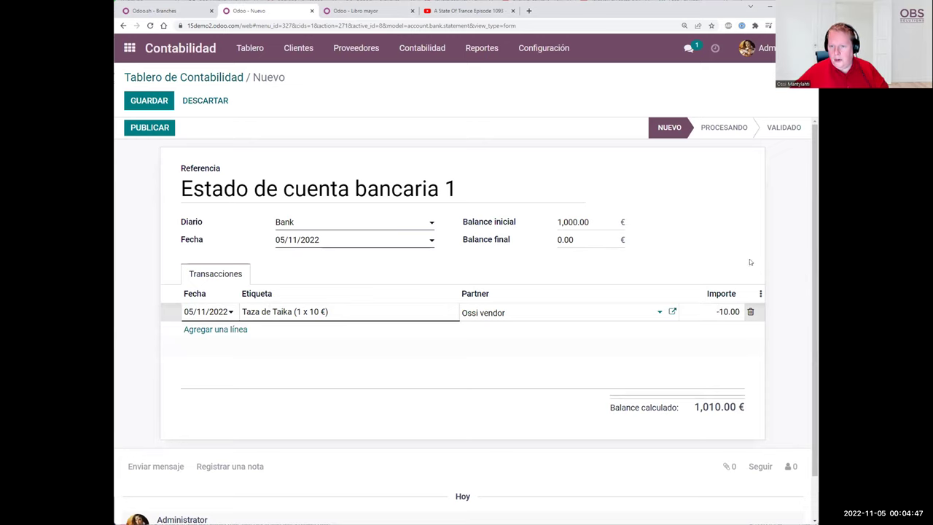
left_click(804, 248)
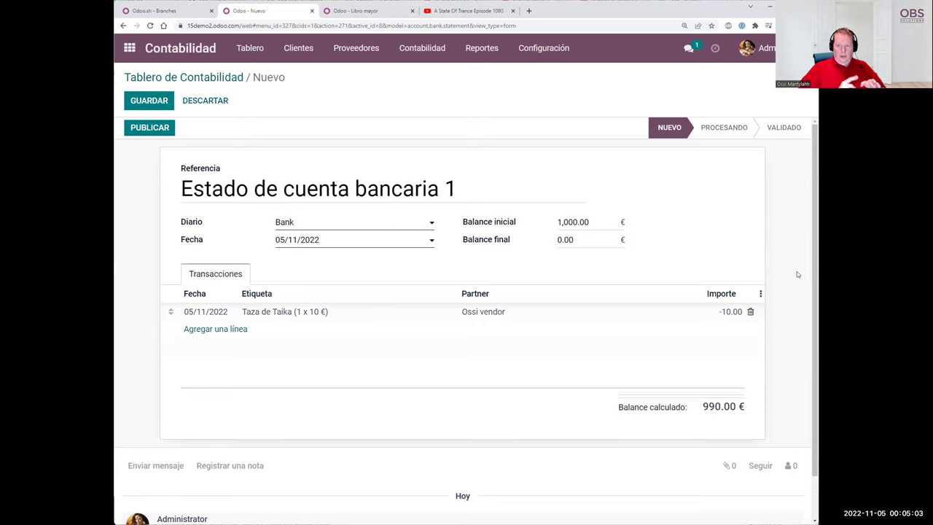
left_click(760, 294)
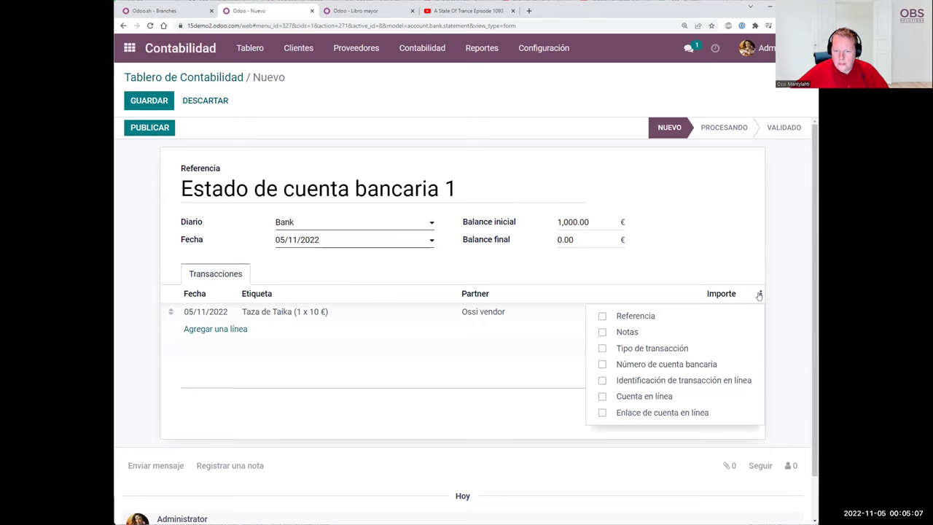
left_click(759, 294)
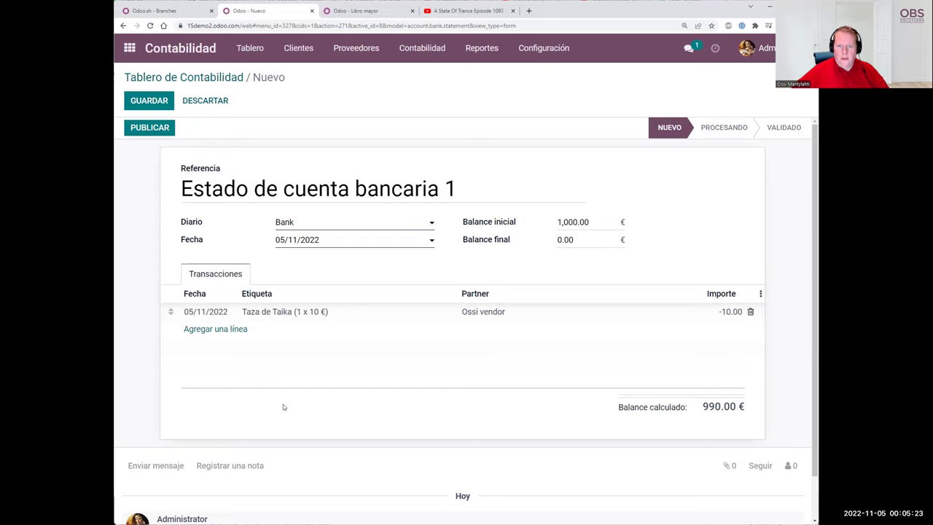
Set the statement's final balance to 990 €, then save and post the statement
left_click(583, 242)
type("990")
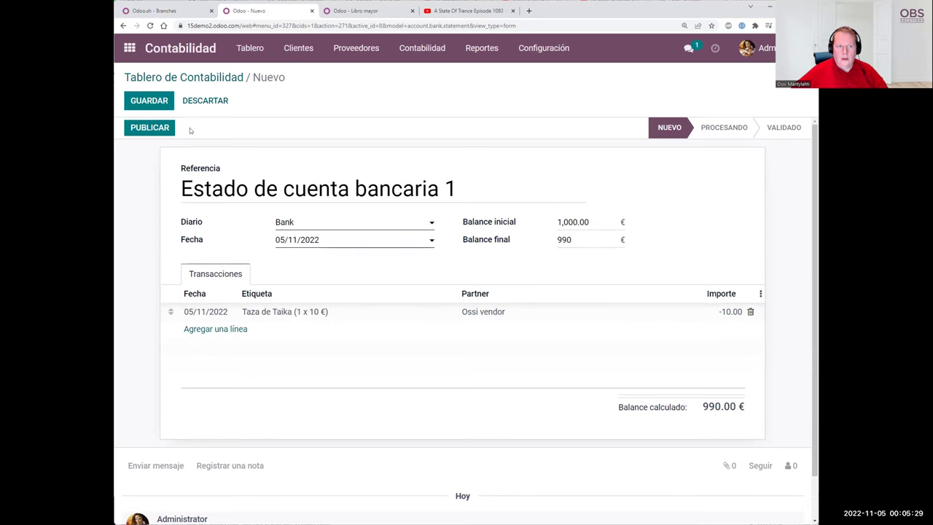
left_click(135, 101)
left_click(138, 128)
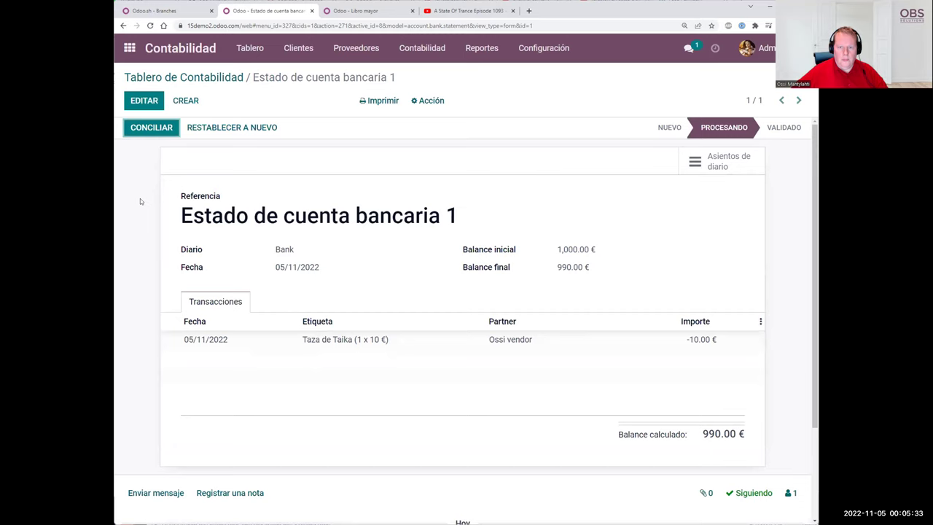
Reconcile the statement's Taza de Taika transaction with the 10.00 € vendor payment and close the bank statement
left_click(146, 129)
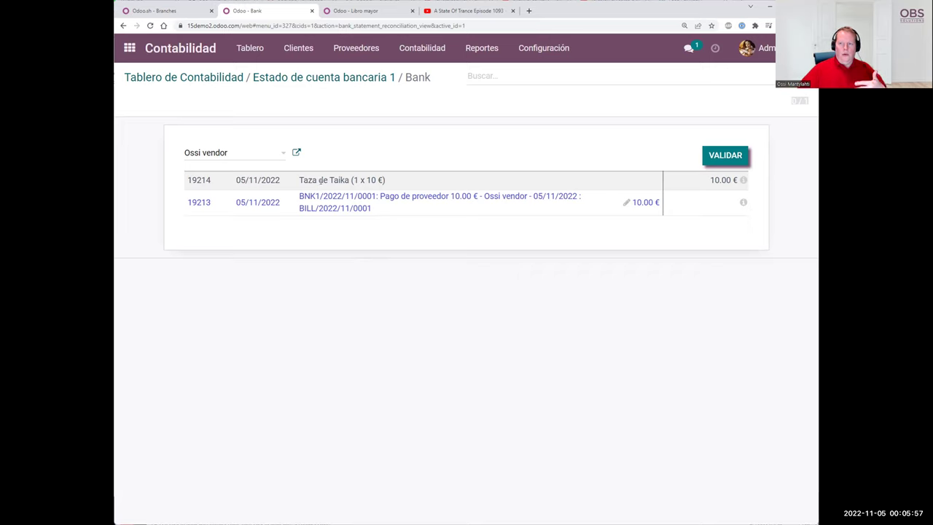
left_click(718, 155)
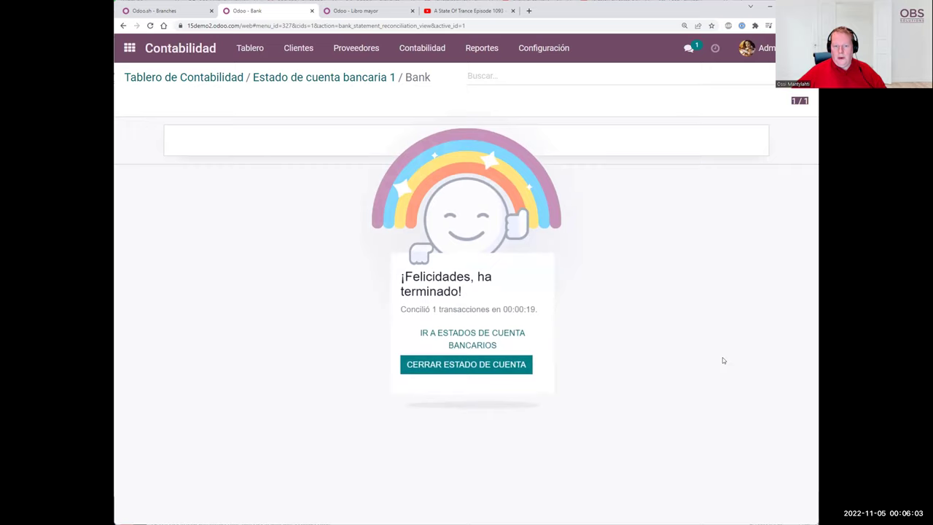
left_click(465, 364)
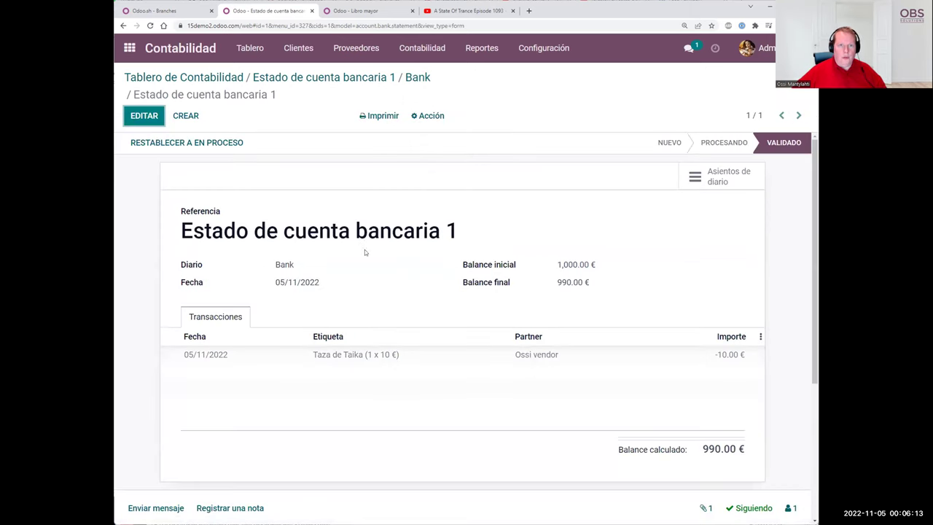
Refresh the general ledger and expand accounts 19214 Bank and 19213 Outstanding Payments to examine the payment and reconciliation postings
left_click(342, 11)
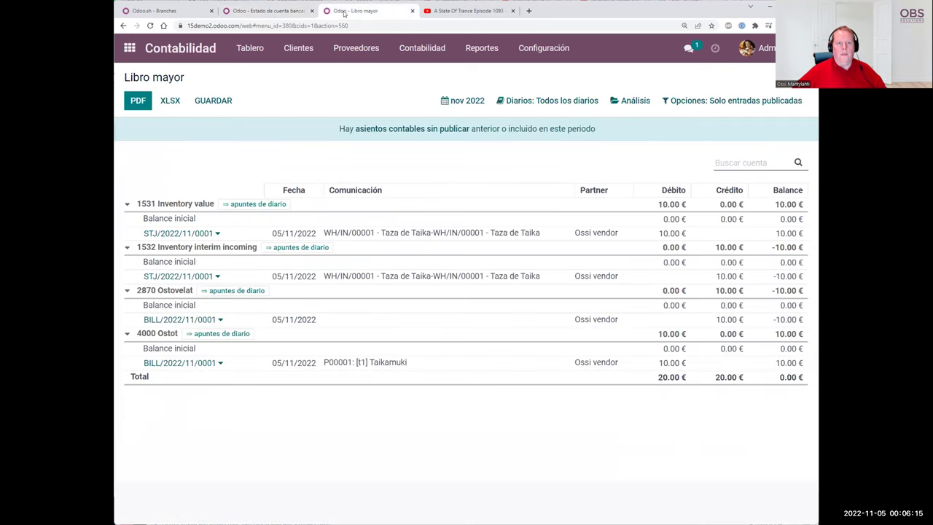
left_click(150, 26)
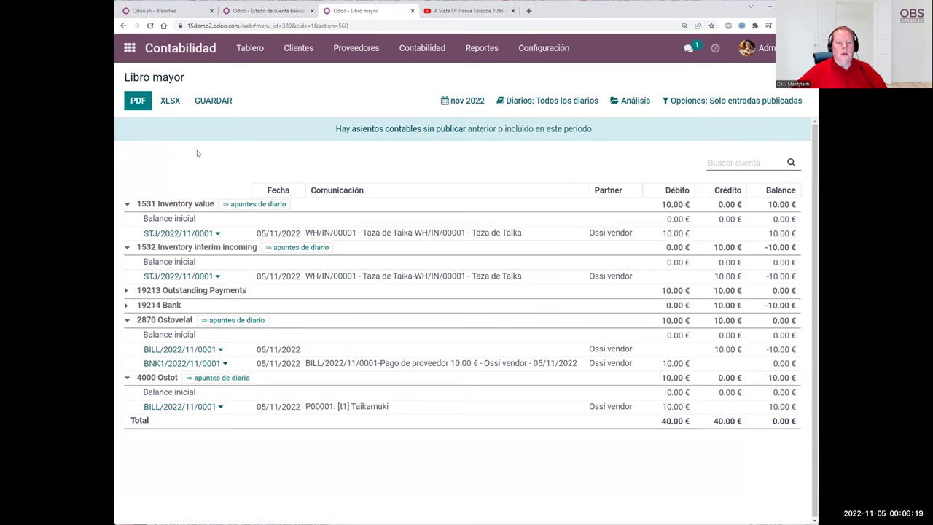
left_click(126, 305)
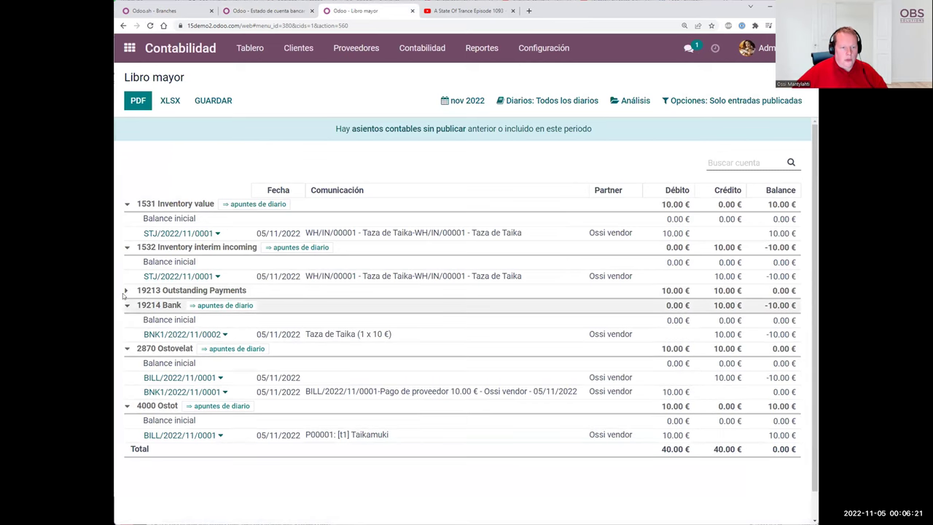
left_click(125, 291)
scroll(451, 218, "down", 1)
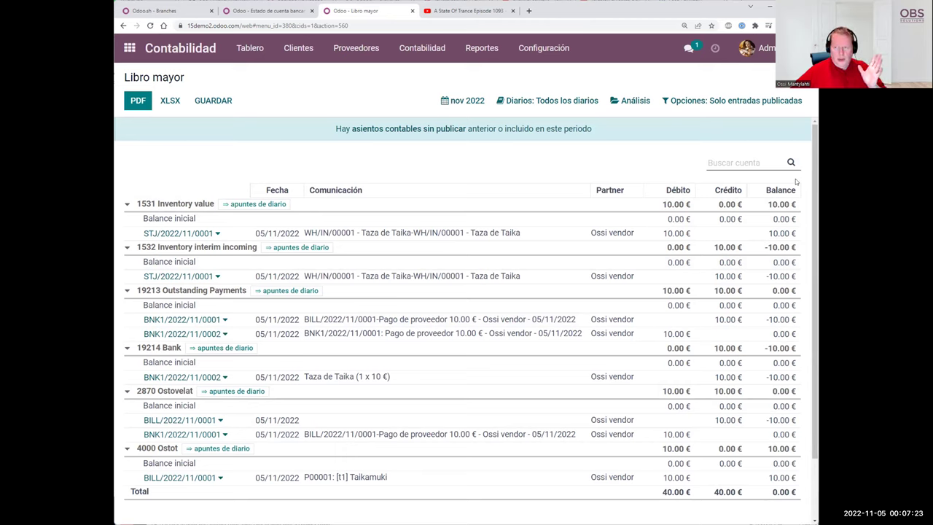
Create a new request for quotation in the Compra app for the same vendor with vendor reference 123
left_click(129, 48)
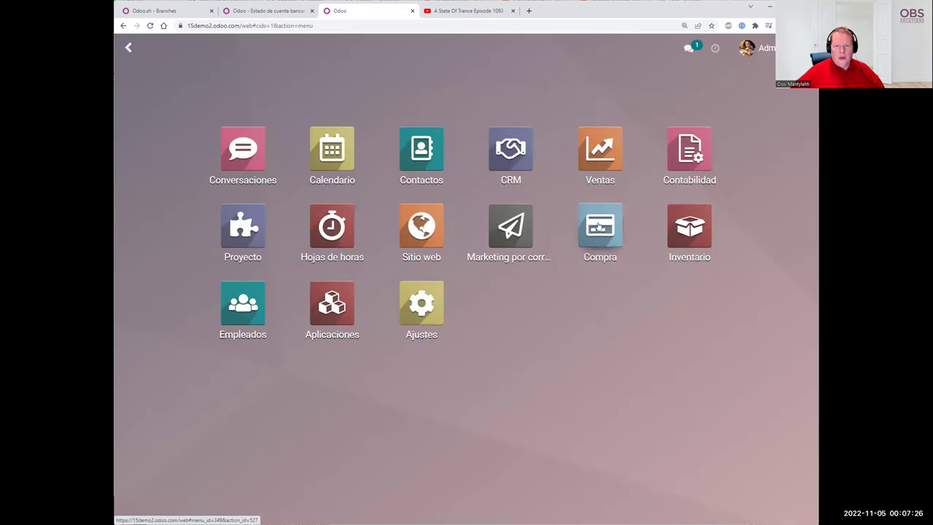
left_click(598, 227)
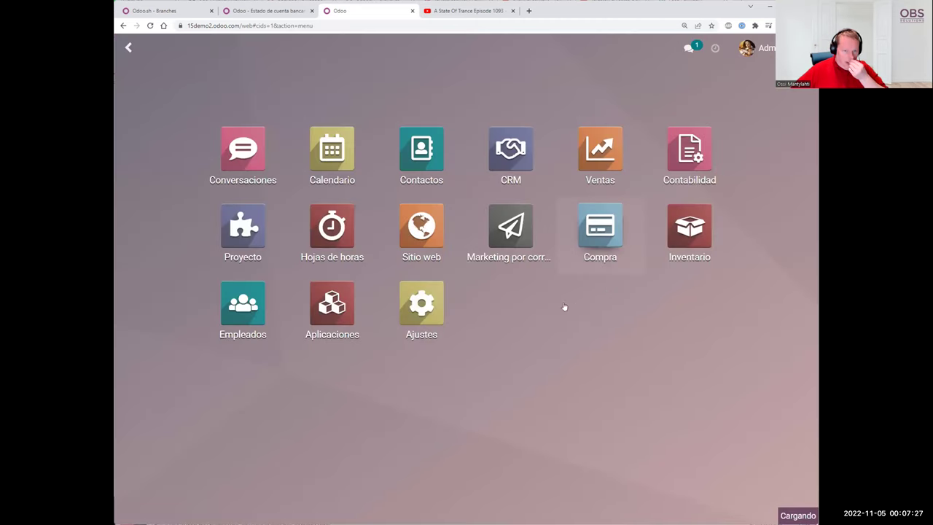
left_click(146, 103)
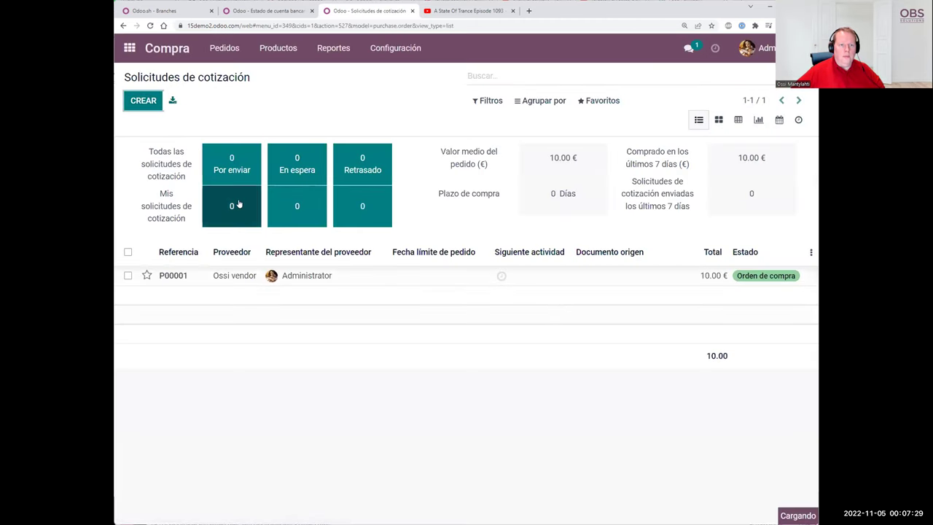
left_click(276, 249)
left_click(273, 271)
left_click(306, 268)
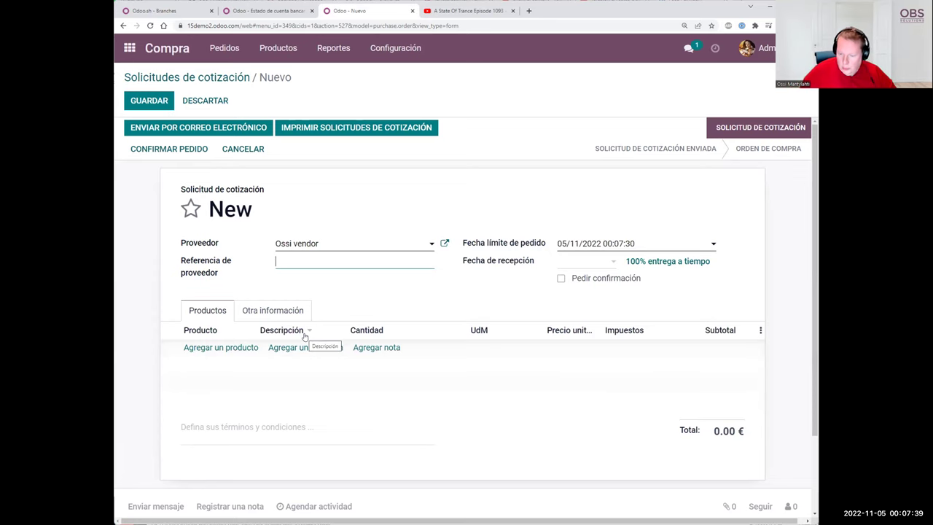
type("123")
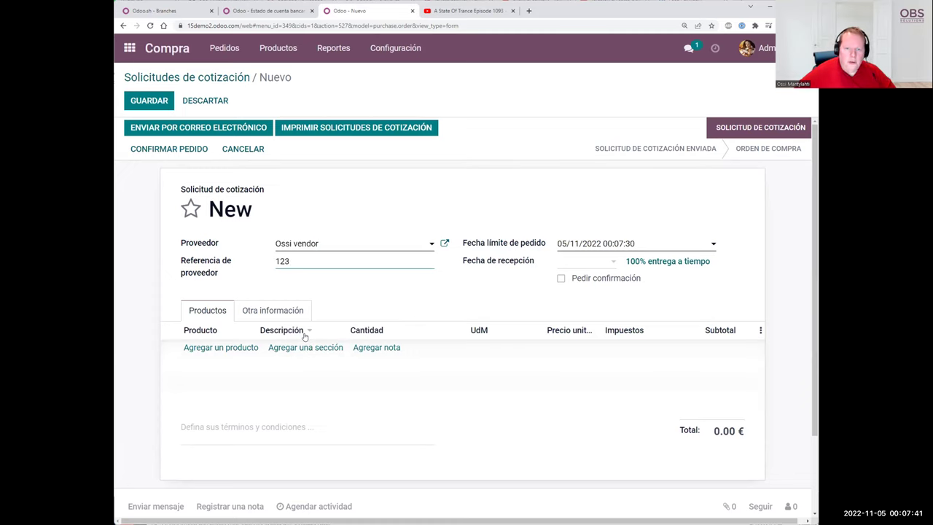
Add a Taza de Taika product line with quantity 2 and unit price 15.00, and remove its 24% tax
left_click(224, 348)
left_click(228, 368)
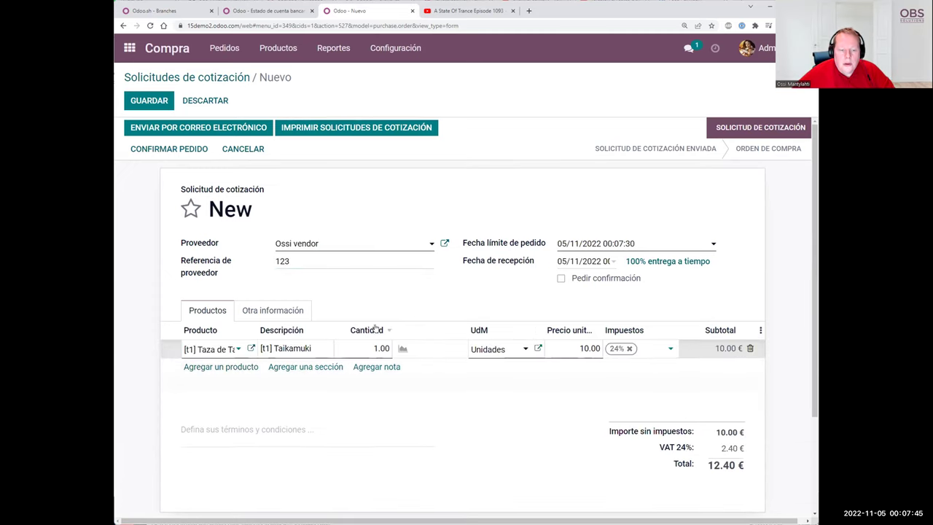
left_click(348, 342)
type("2")
key("Tab")
key("Tab")
type("15")
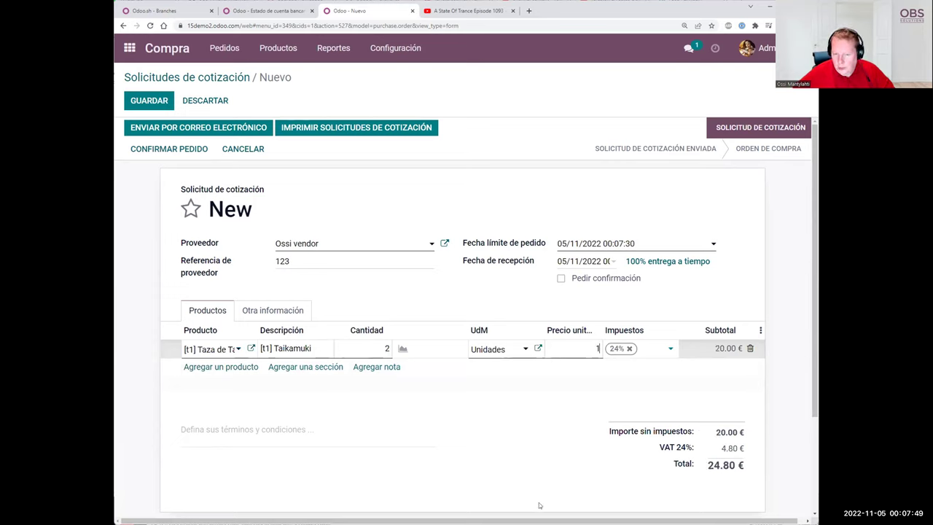
left_click(628, 349)
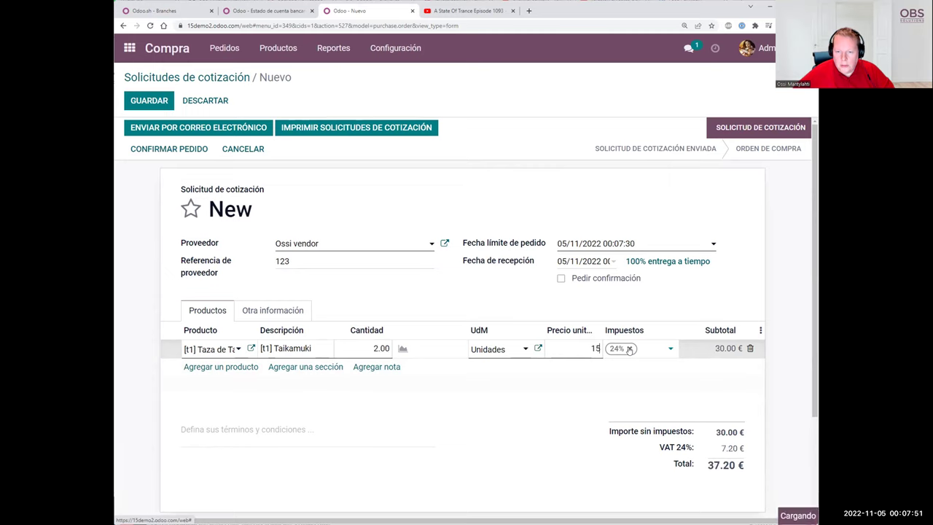
left_click(781, 306)
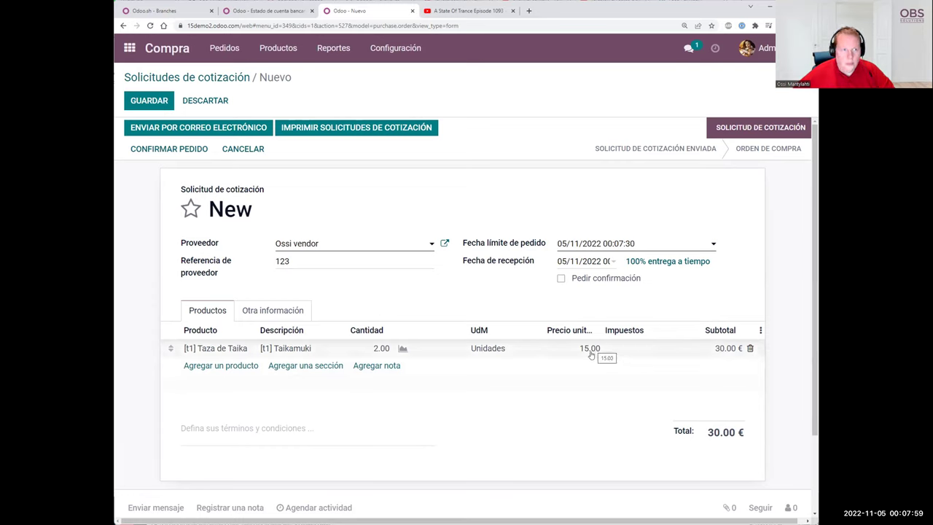
Confirm the Taza de Taika purchase order and validate its receipt for the full quantity
left_click(172, 148)
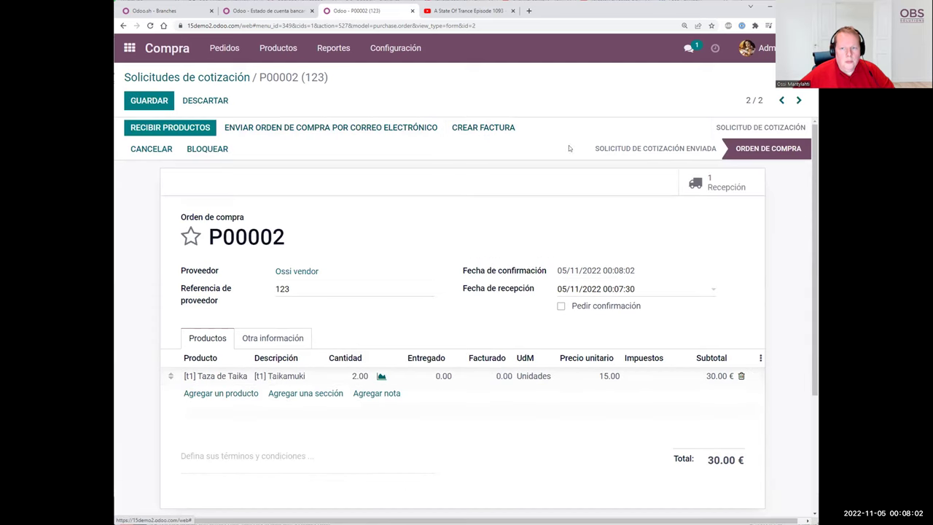
left_click(721, 186)
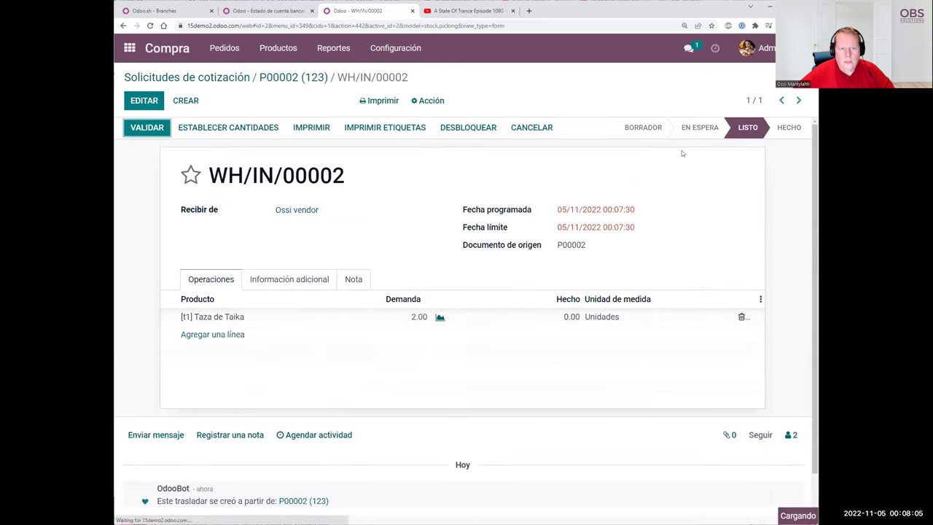
left_click(146, 127)
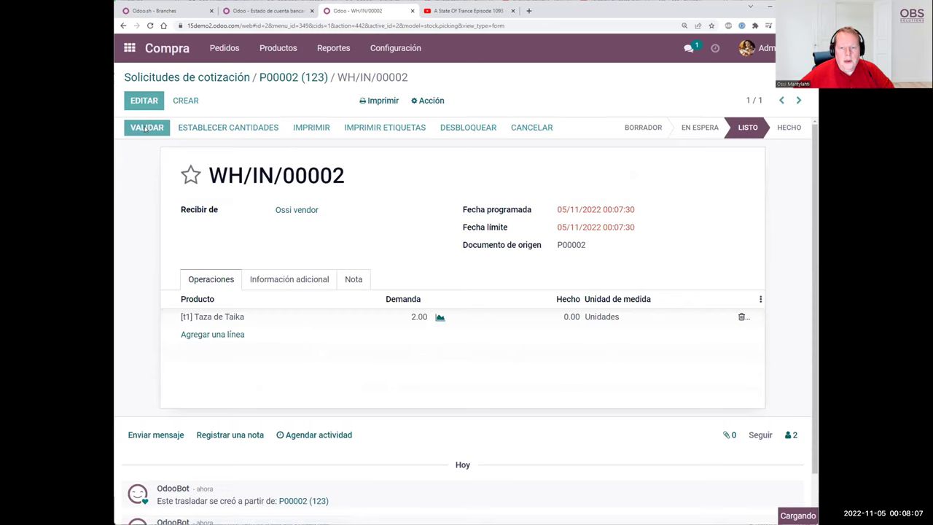
left_click(181, 160)
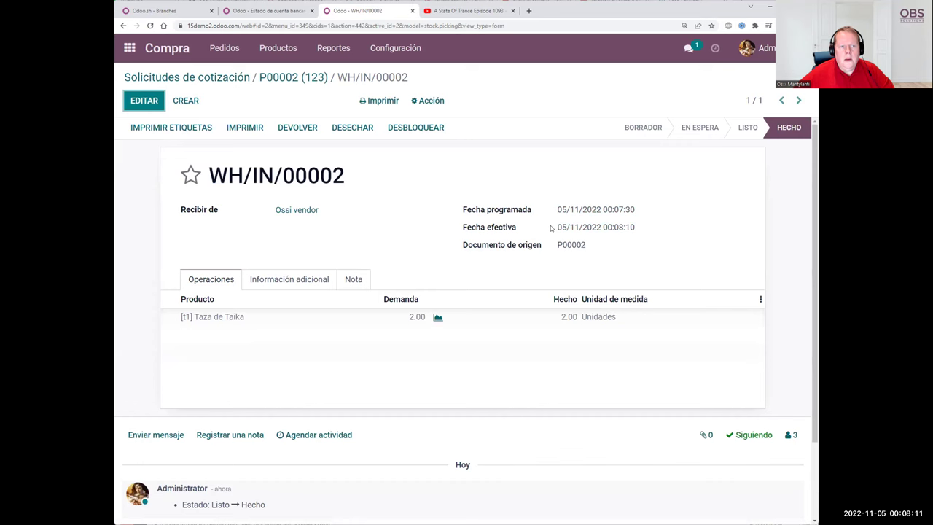
Create the vendor bill from the received purchase order and set its bill date to 05/11/2022
left_click(300, 78)
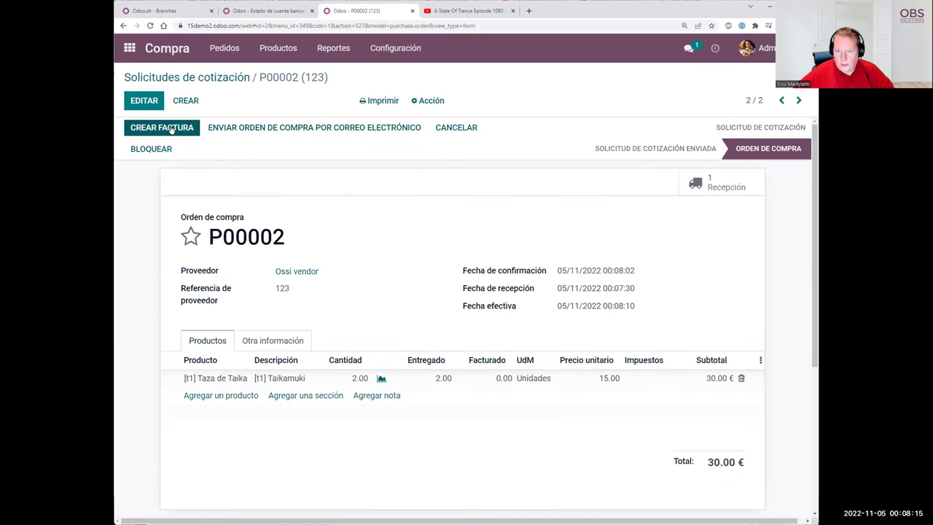
left_click(171, 129)
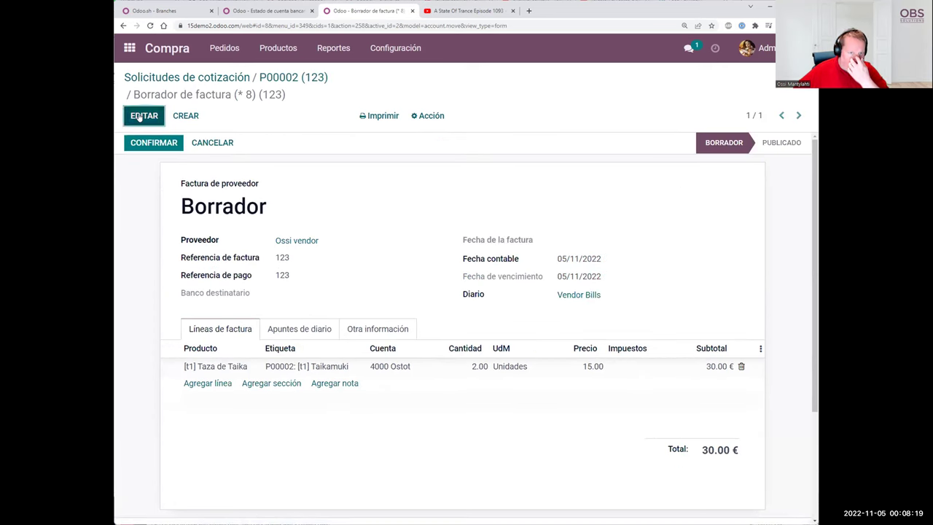
left_click(143, 116)
left_click(570, 240)
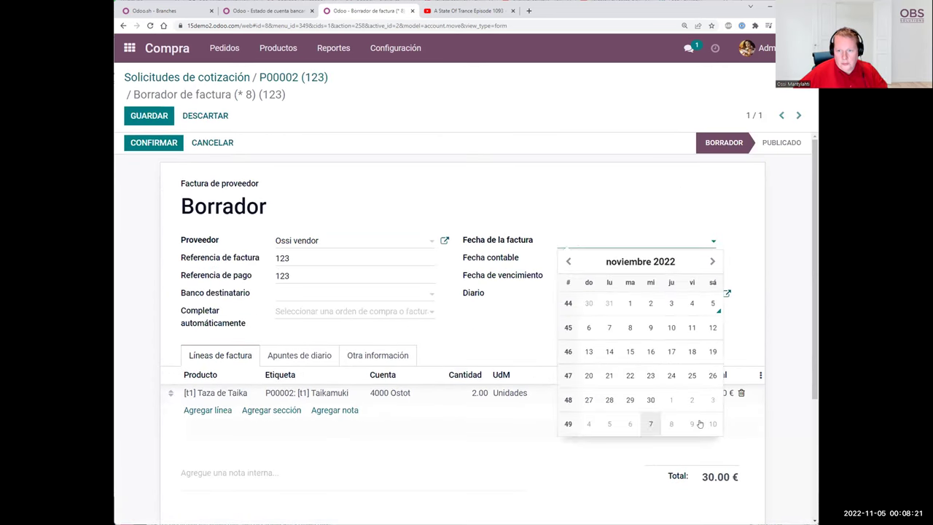
left_click(711, 303)
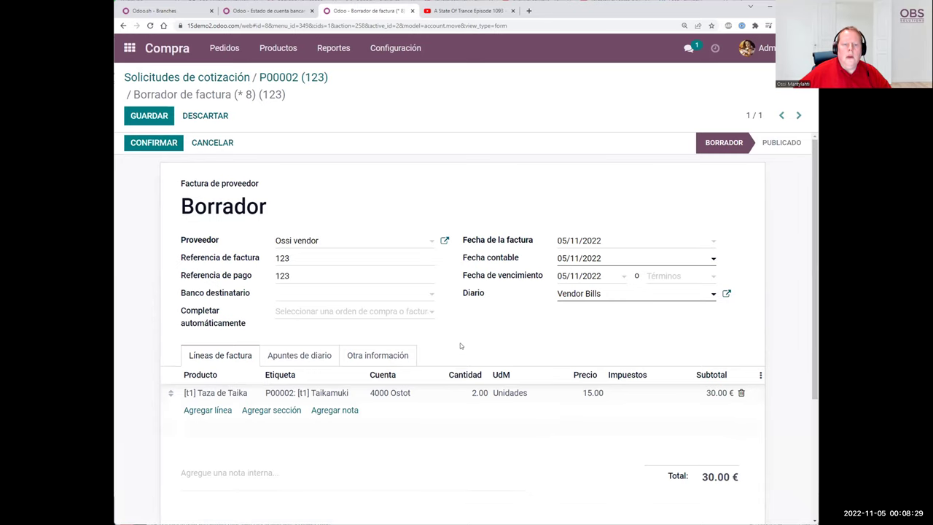
scroll(460, 345, "down", 1)
scroll(459, 342, "up", 1)
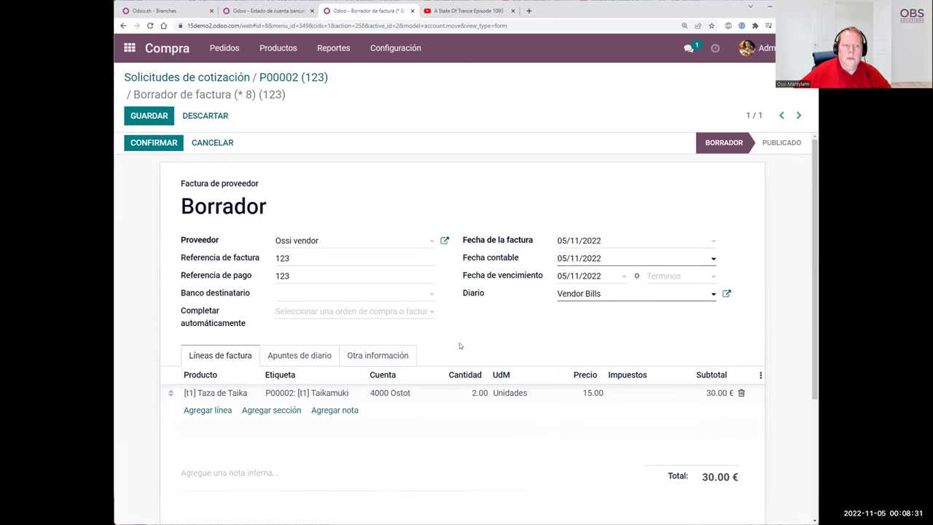
Save and confirm the vendor bill, and register its 30.00 € payment through the Bank journal
left_click(135, 118)
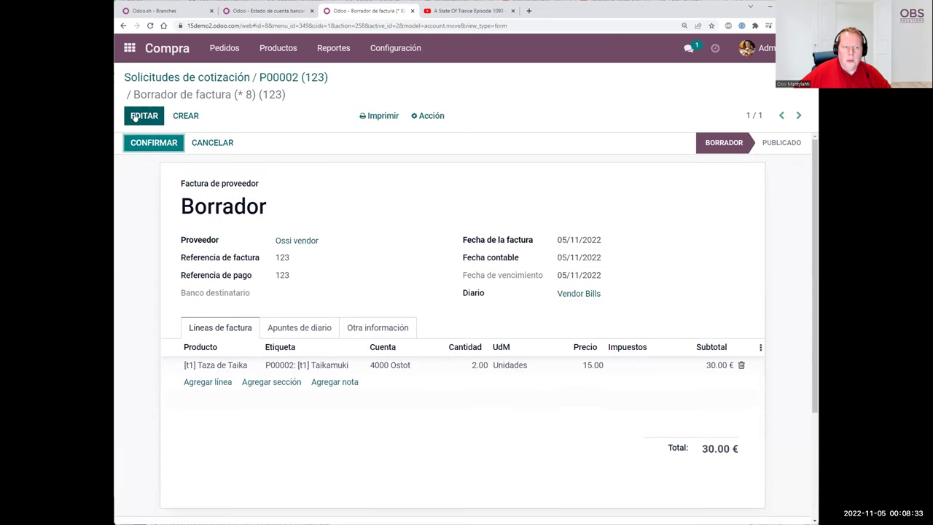
left_click(132, 144)
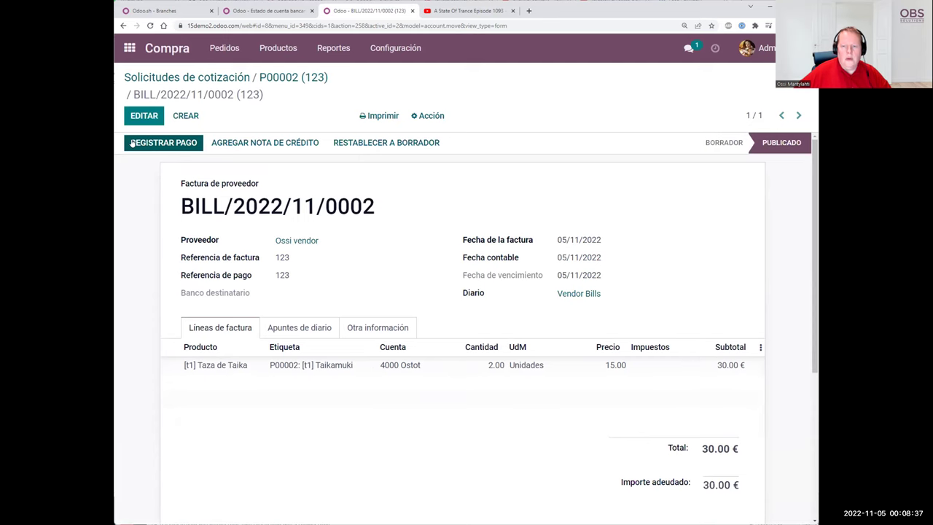
left_click(132, 144)
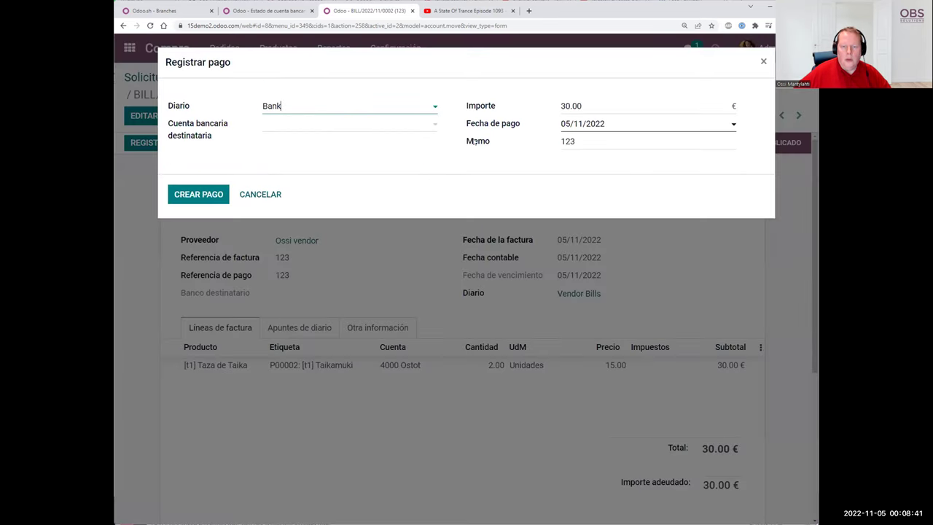
left_click(199, 194)
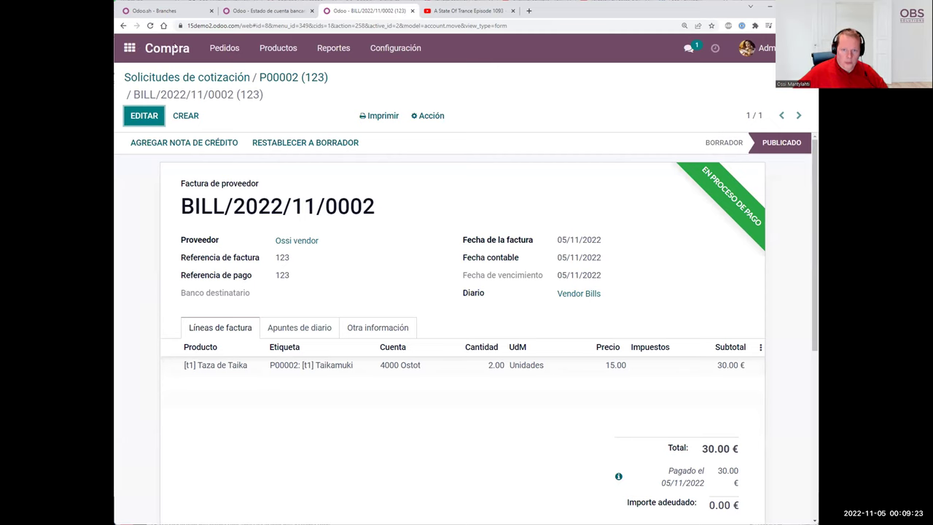
Create a new bank statement in the Contabilidad app with the reference "Estado de cuenta bancaria 2"
key("alt+h")
left_click(693, 153)
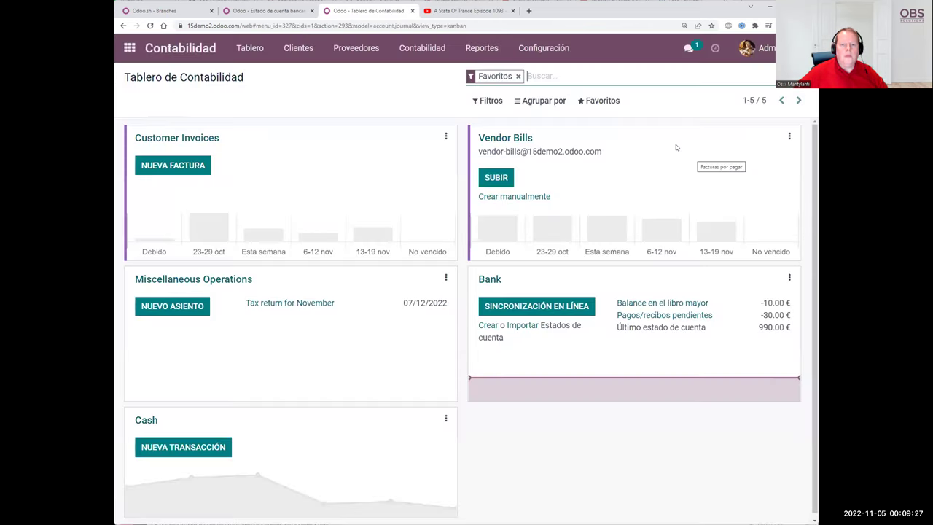
left_click(483, 330)
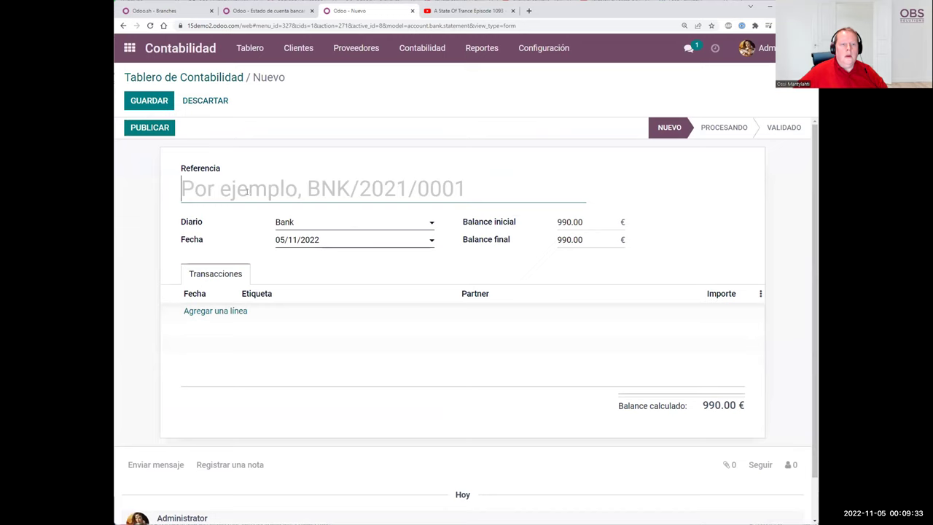
type("Estado ")
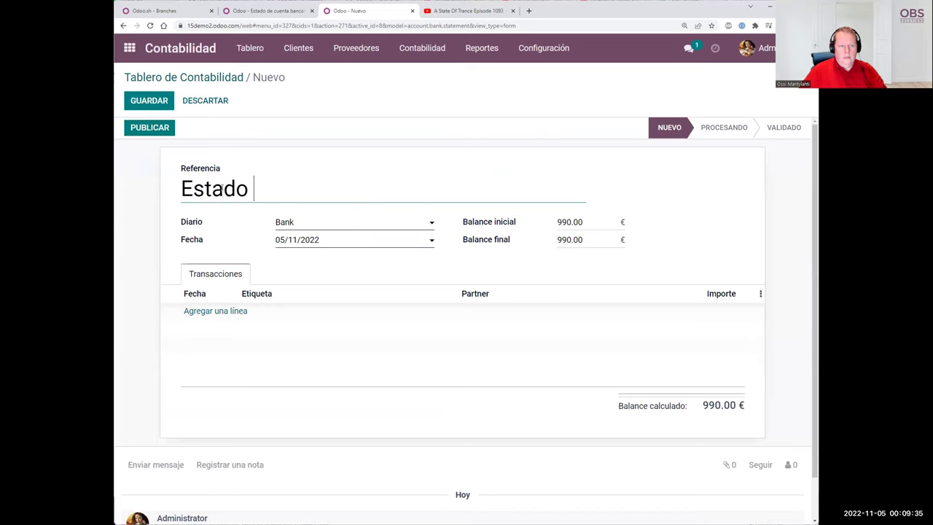
type("de cuenta bancaria 2")
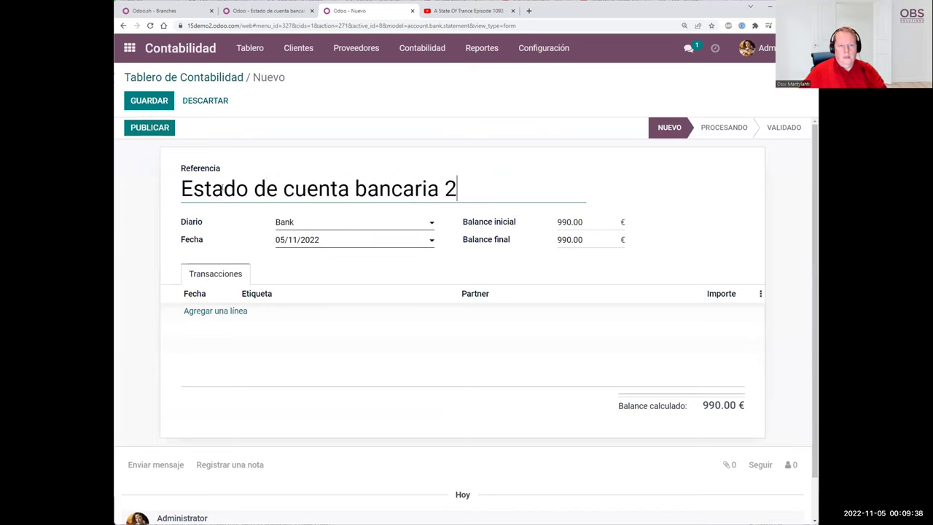
Add a statement transaction labelled 123 for the vendor with an amount of -30
left_click(215, 311)
left_click(301, 306)
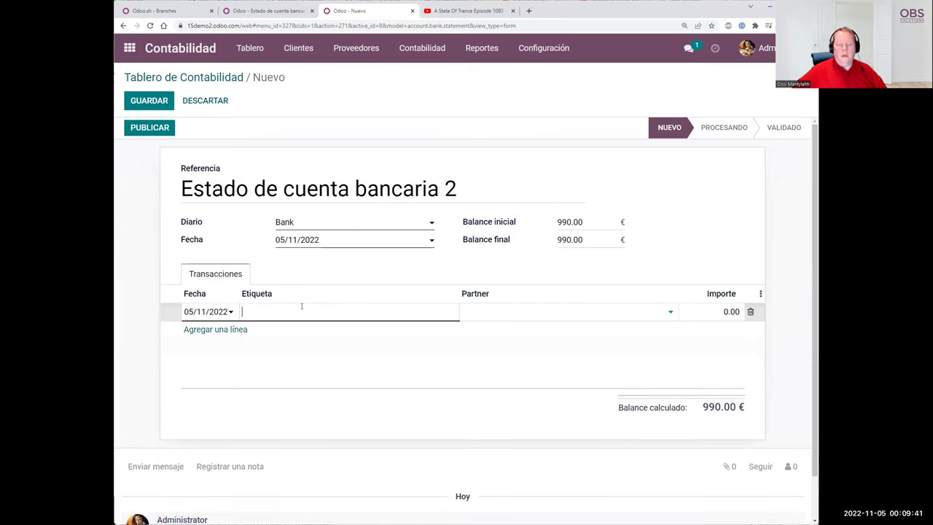
type("123")
left_click(484, 316)
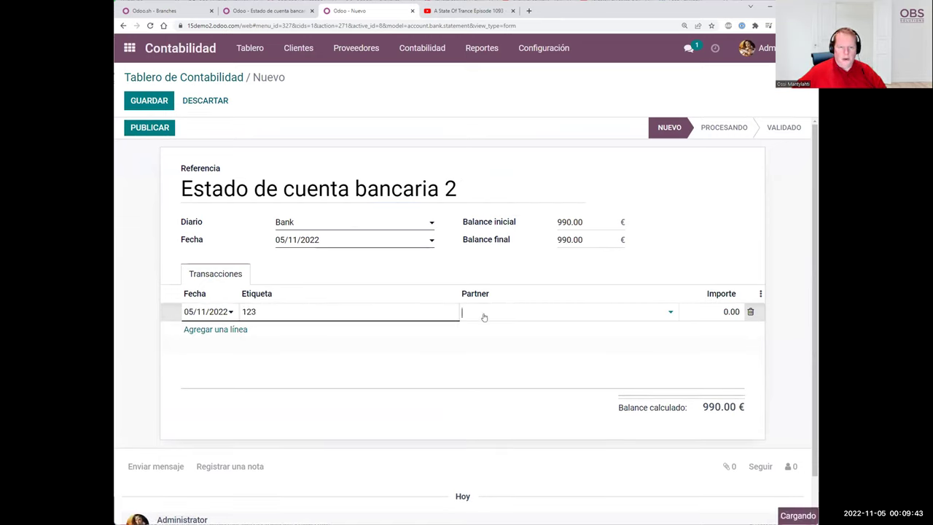
left_click(484, 394)
left_click(732, 311)
type("-30")
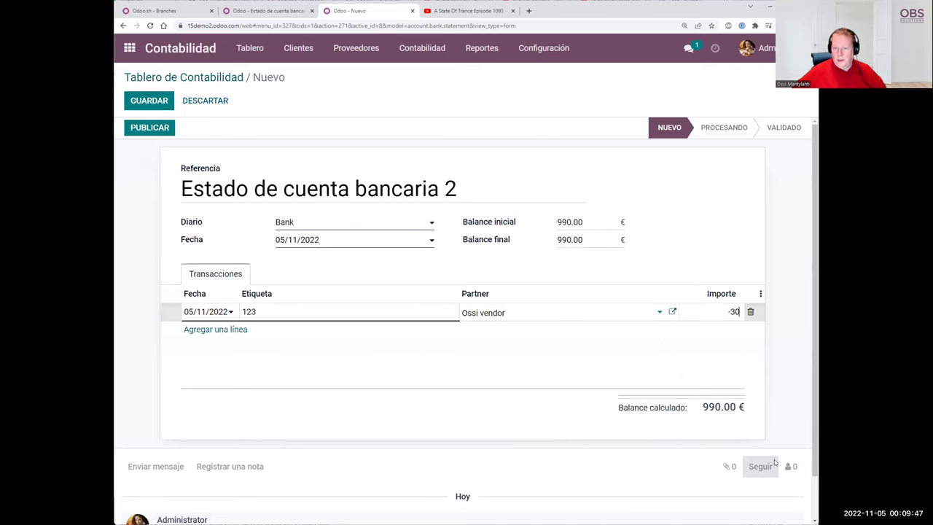
left_click(795, 270)
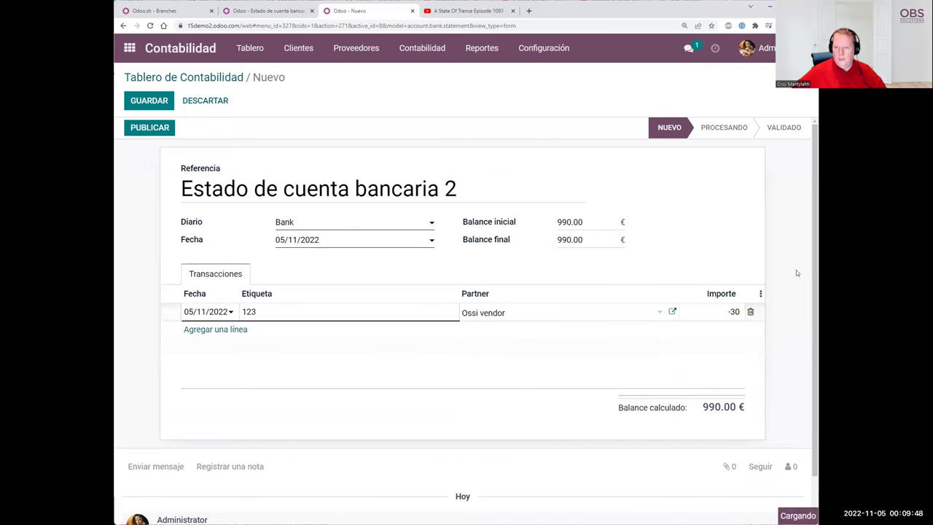
Set the statement's final balance to 960, save it, and post and reconcile it
left_click(584, 236)
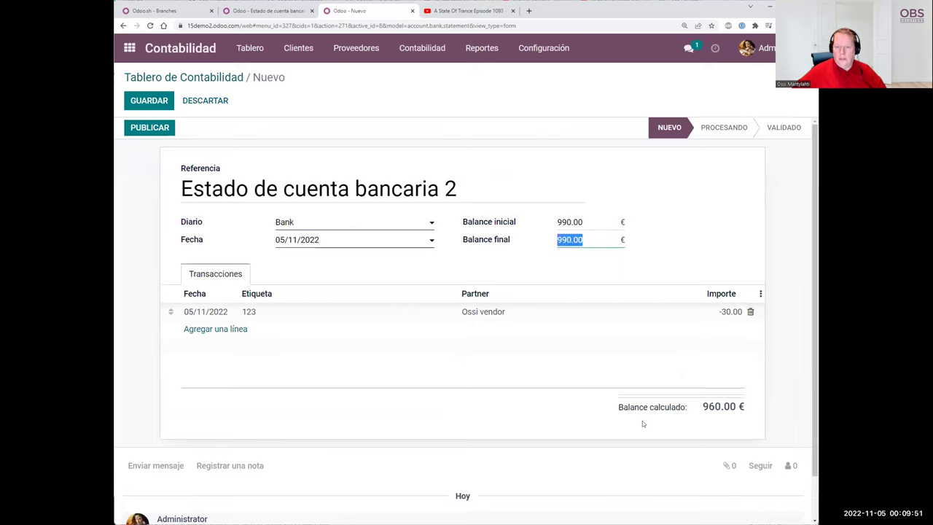
type("960")
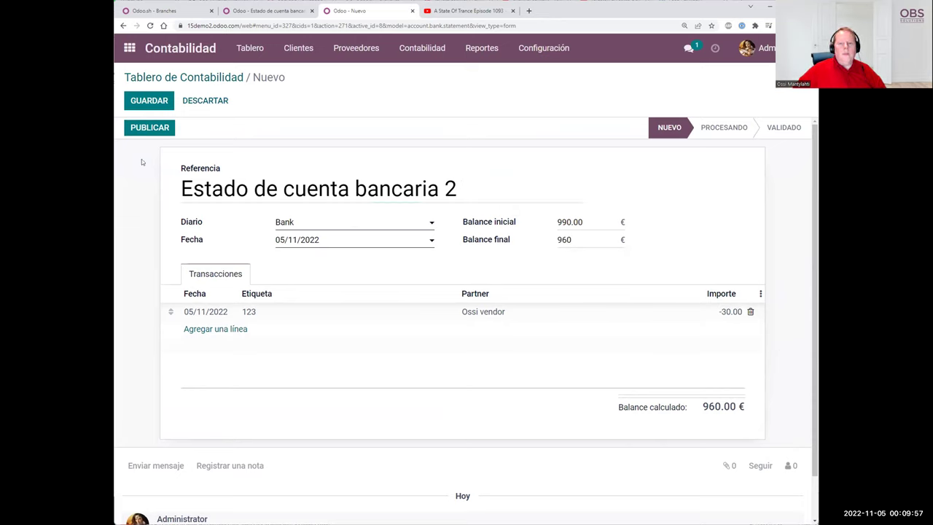
left_click(142, 106)
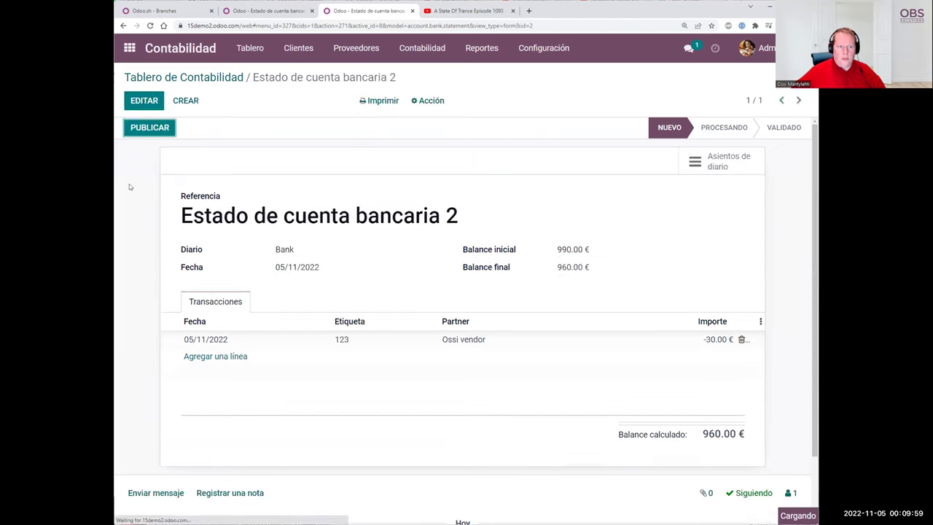
left_click(148, 128)
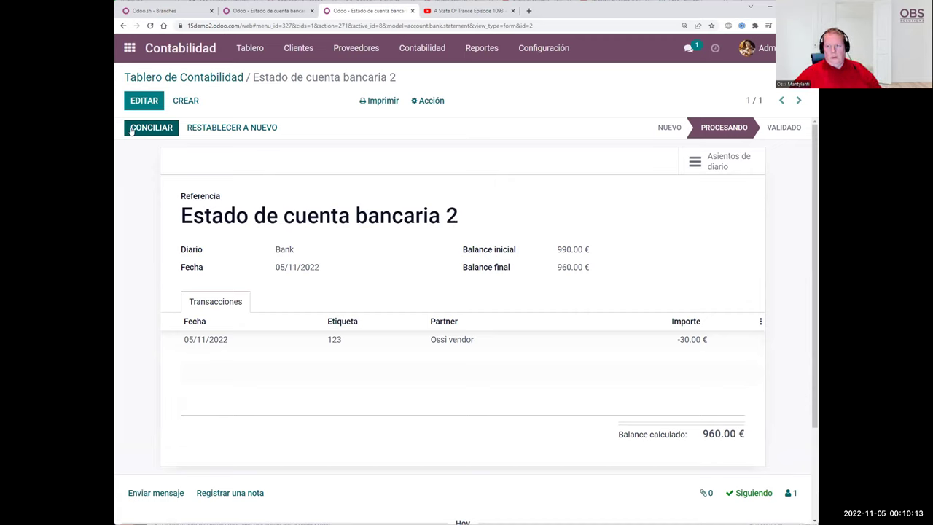
left_click(151, 127)
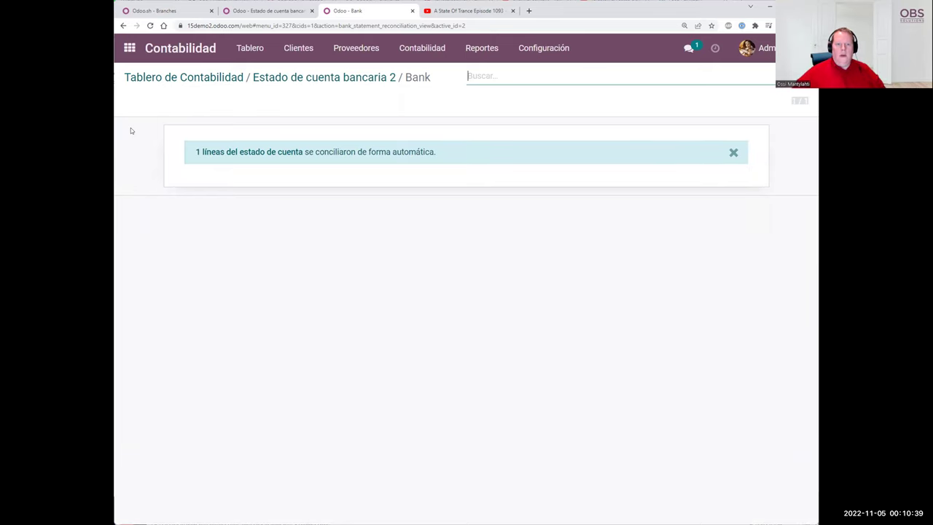
Examine the reconciled line's journal items and the general ledger, expanding account 1531 Inventory value
left_click(284, 155)
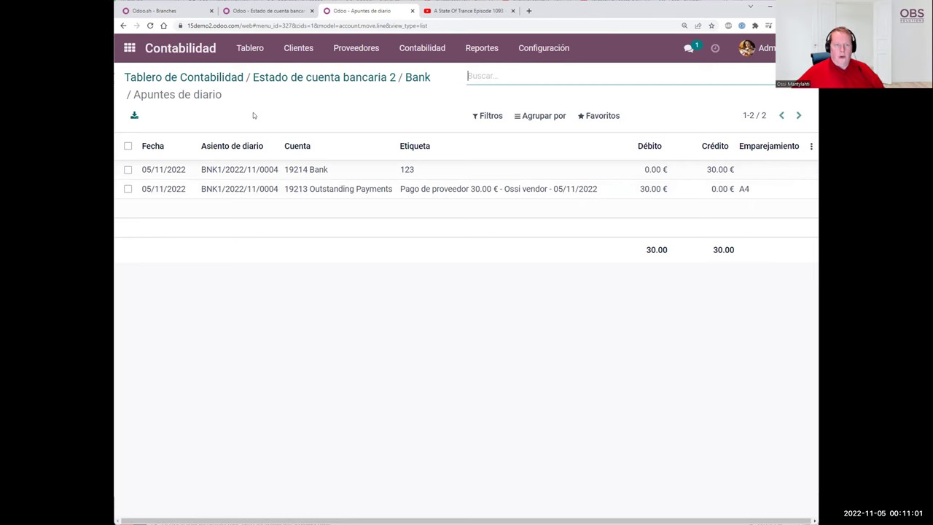
left_click(239, 11)
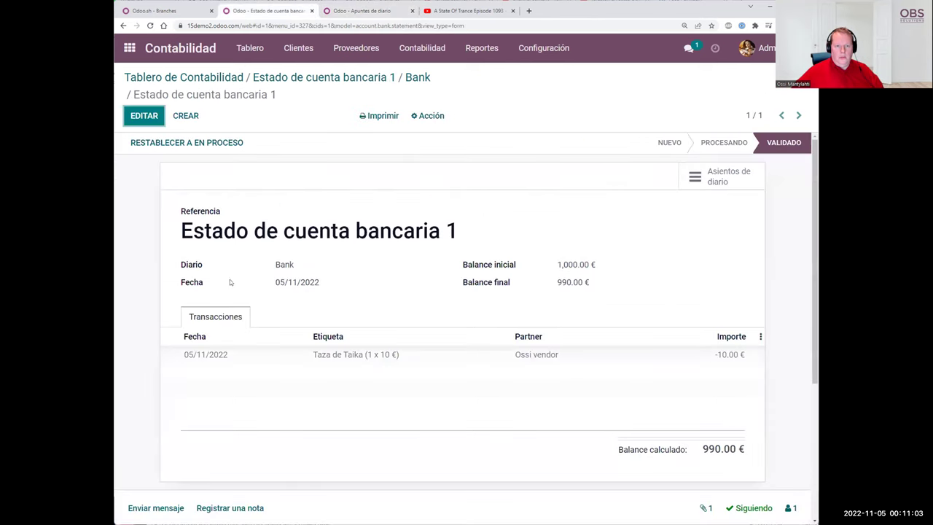
left_click(472, 48)
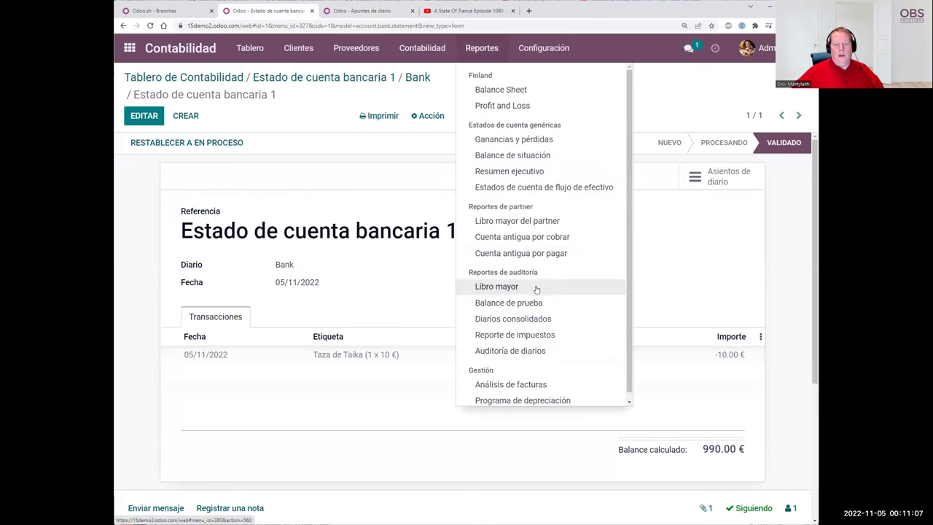
left_click(535, 286)
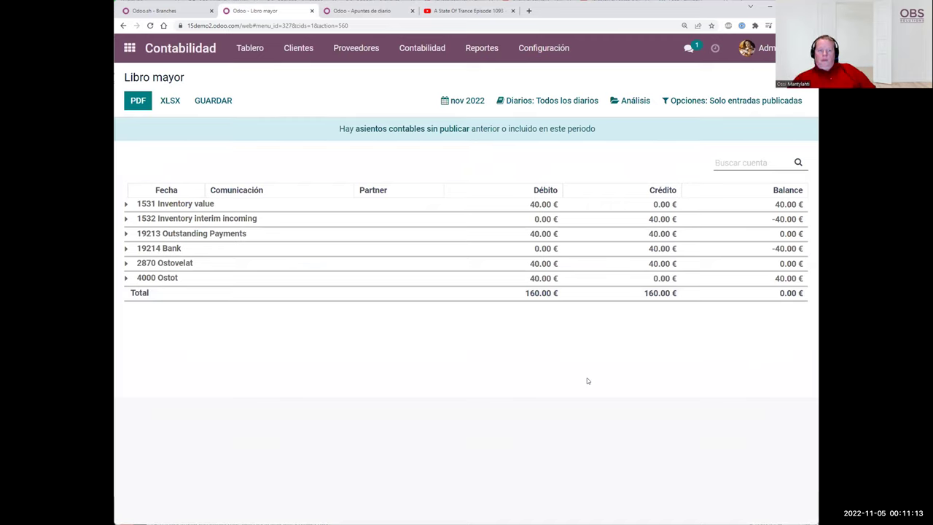
left_click(127, 204)
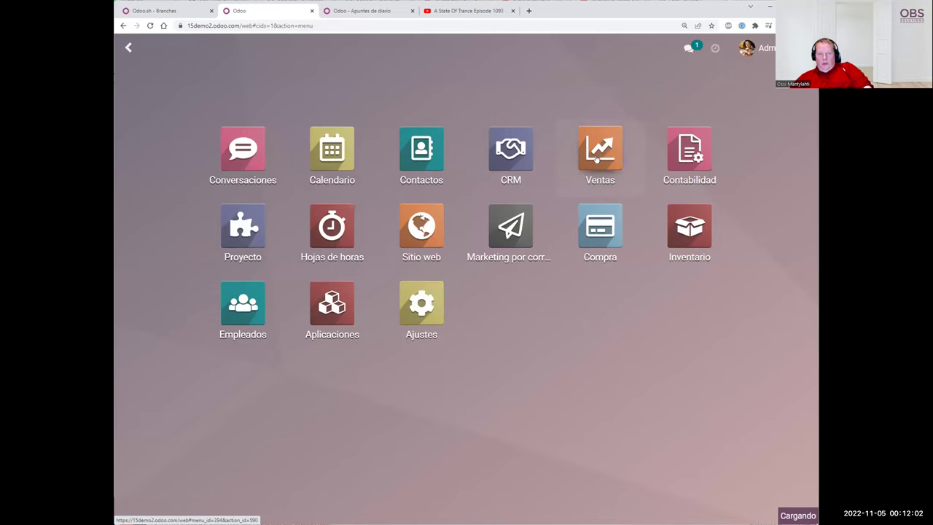
Create a new quotation in the Ventas app for the demo client with expiration date 05/11/2022
left_click(597, 157)
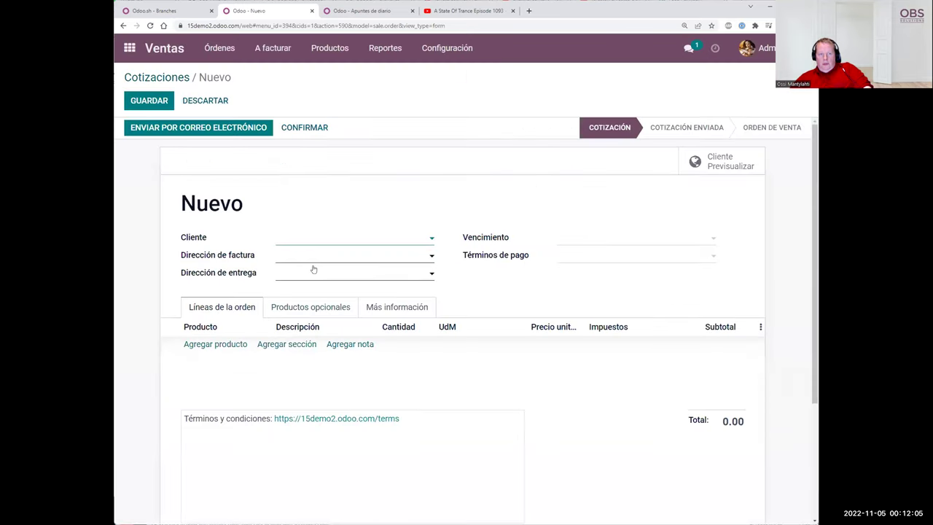
left_click(286, 242)
left_click(299, 289)
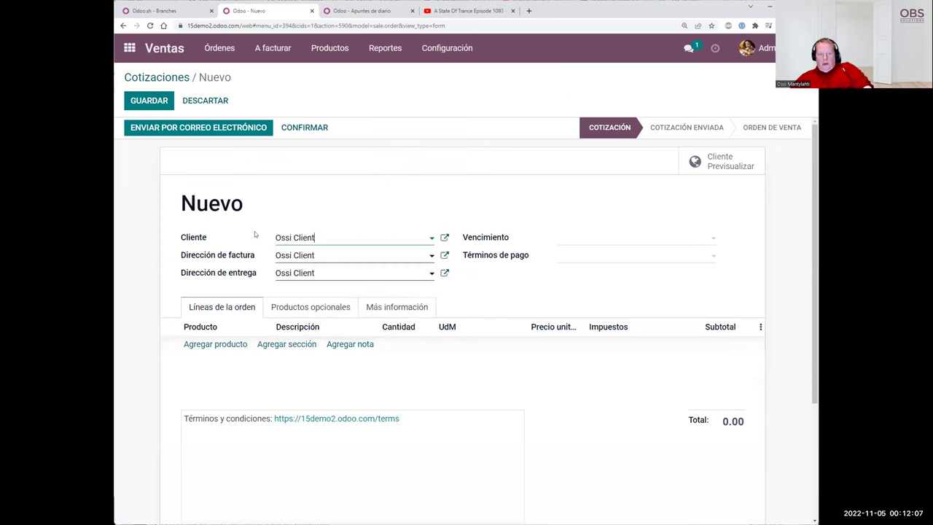
left_click(559, 239)
left_click(712, 300)
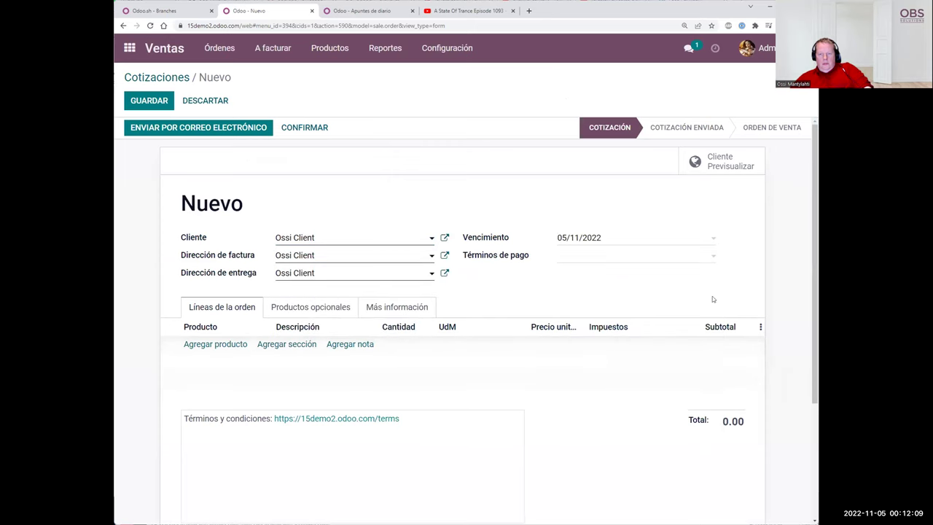
Add the product [t1] Taza de Taika to the quotation's order lines with a unit price of 200
left_click(225, 344)
type("t")
left_click(228, 364)
left_click(576, 344)
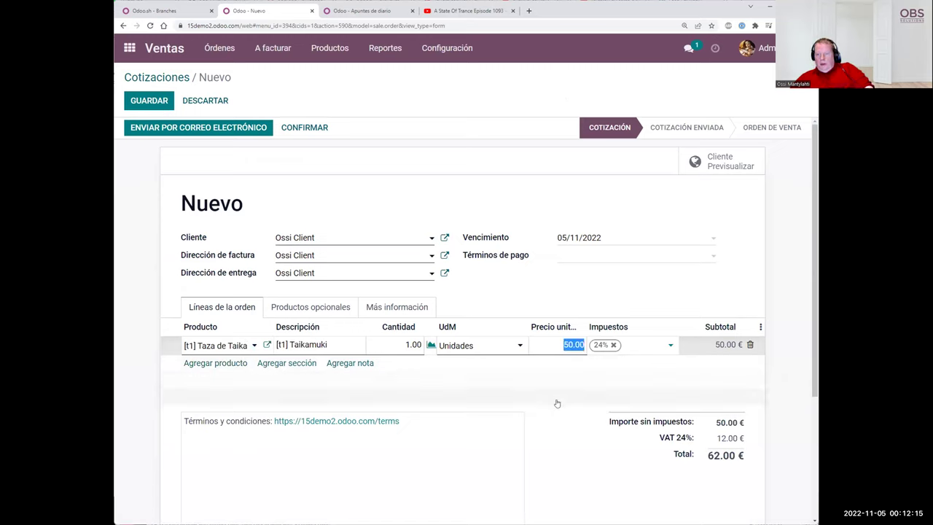
type("200")
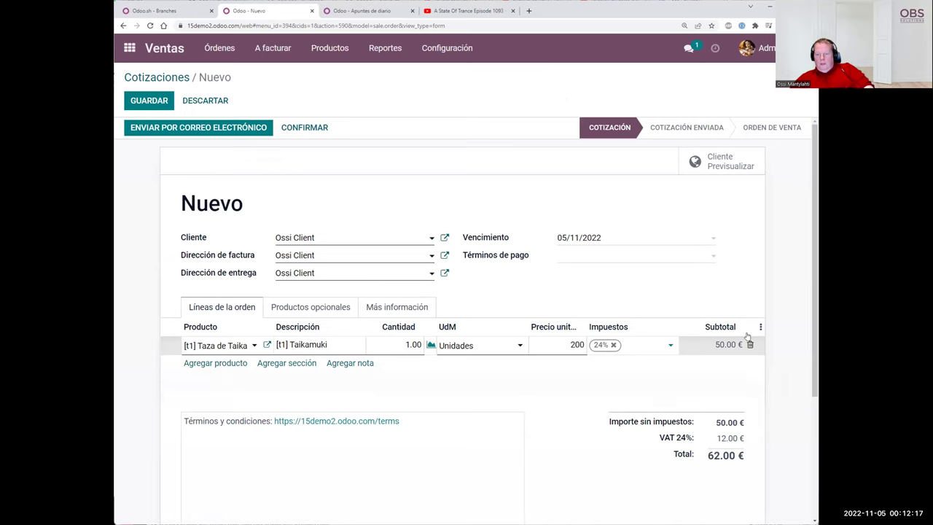
Remove the 24% tax from the Taza de Taika line, and save and confirm the quotation
left_click(610, 346)
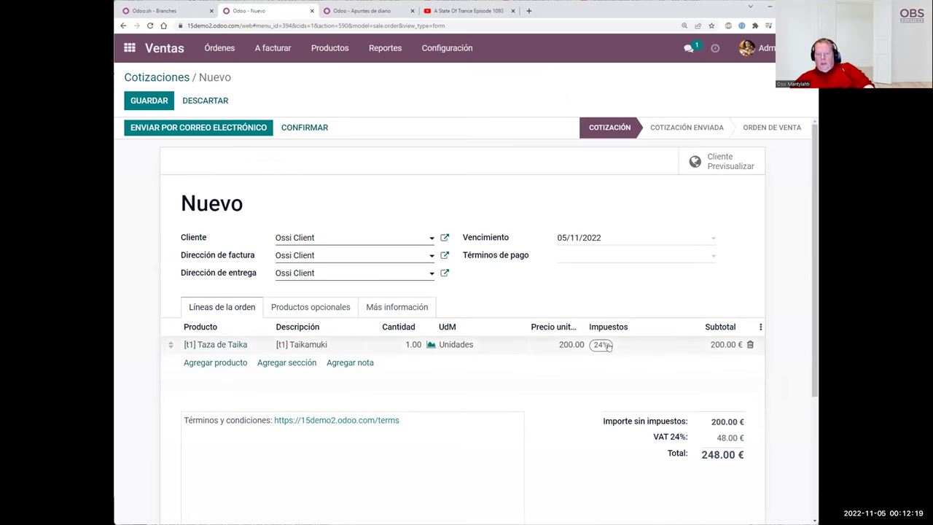
left_click(613, 344)
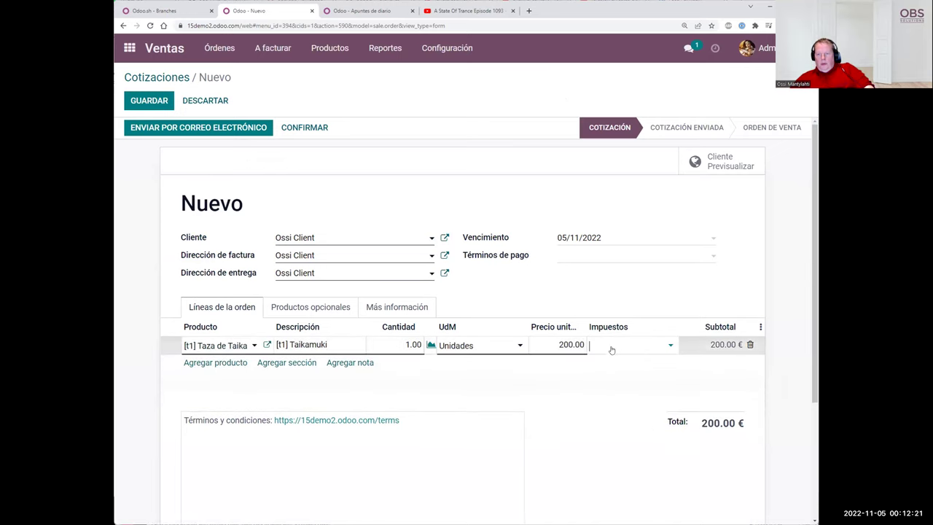
left_click(782, 251)
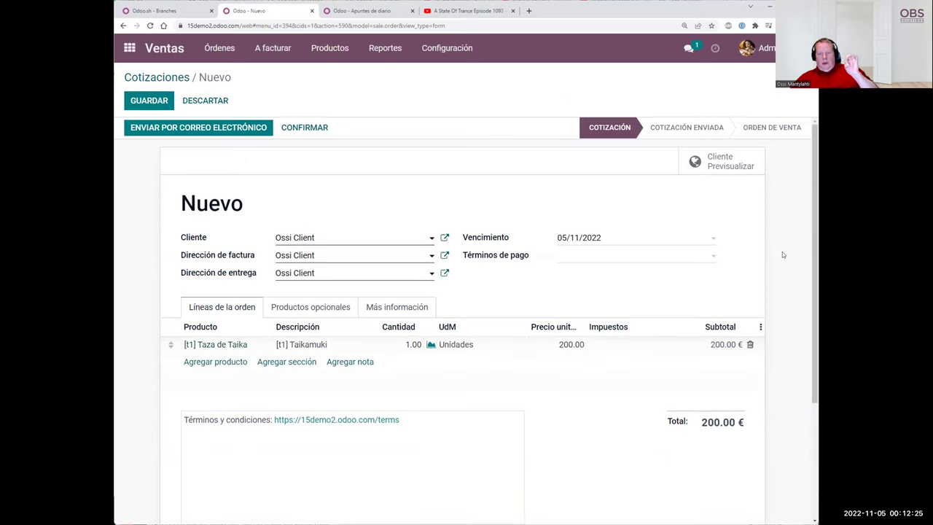
left_click(156, 103)
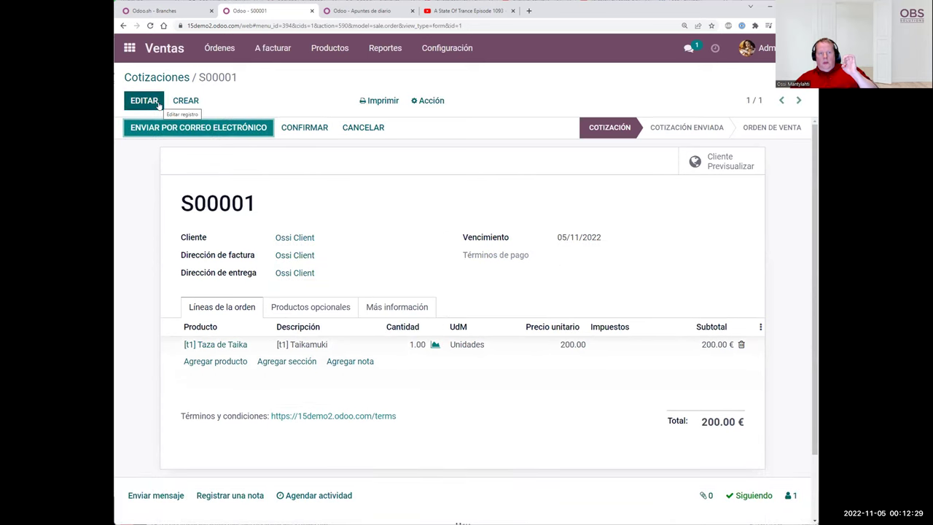
left_click(305, 127)
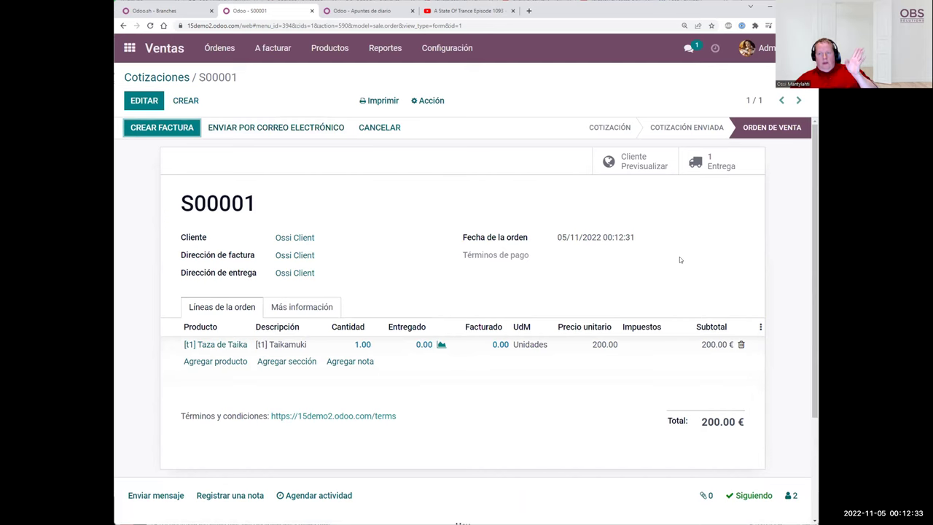
Open the general ledger (Libro mayor) in the other Contabilidad browser tab and examine its account entries
left_click(349, 13)
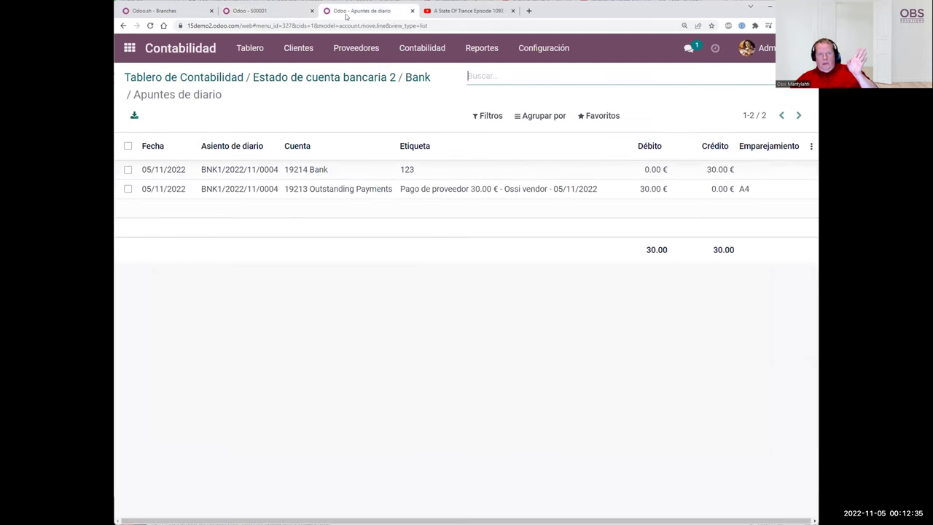
left_click(482, 48)
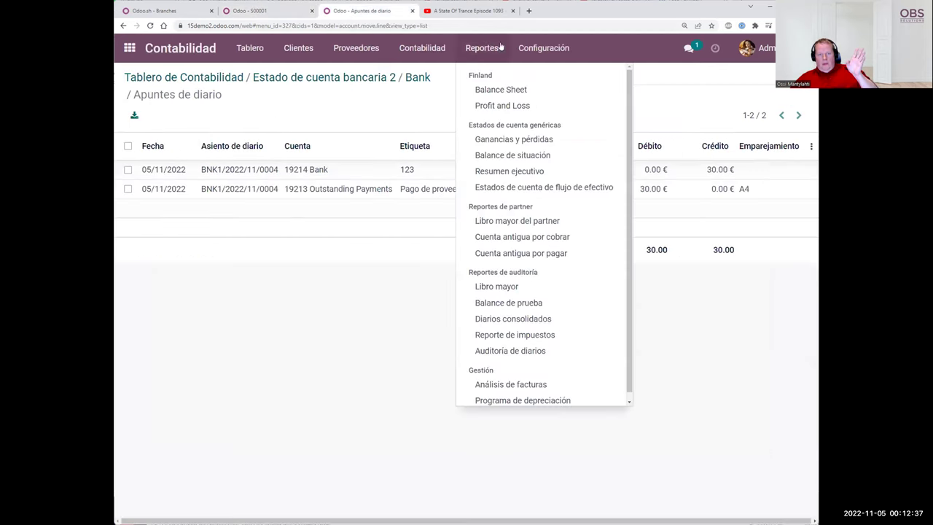
left_click(485, 283)
scroll(236, 382, "down", 3)
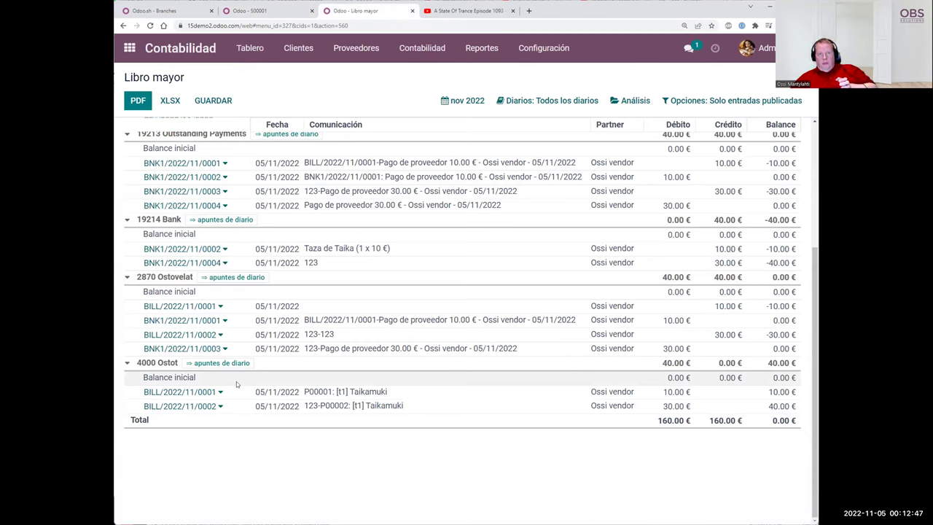
Return to the sales order, open its delivery and validate the transfer of one Taza de Taika
key("ctrl+shift+Tab")
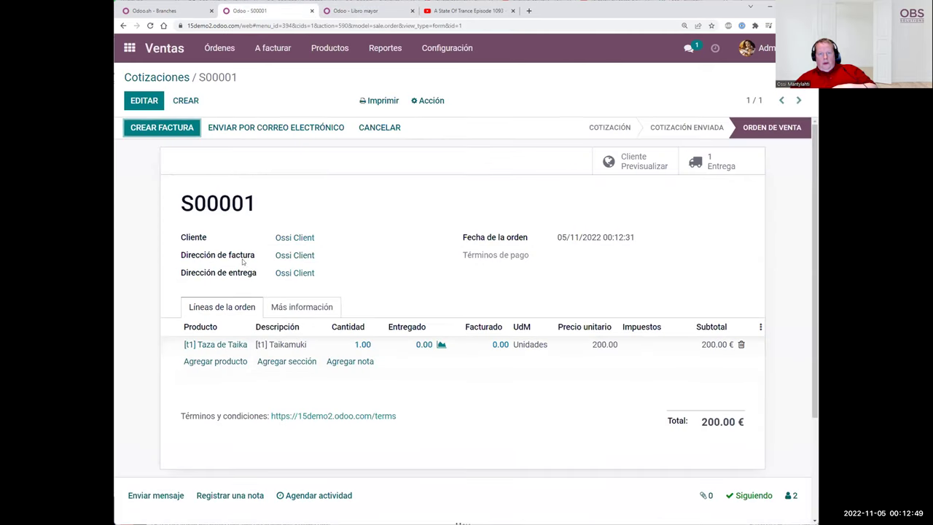
left_click(725, 163)
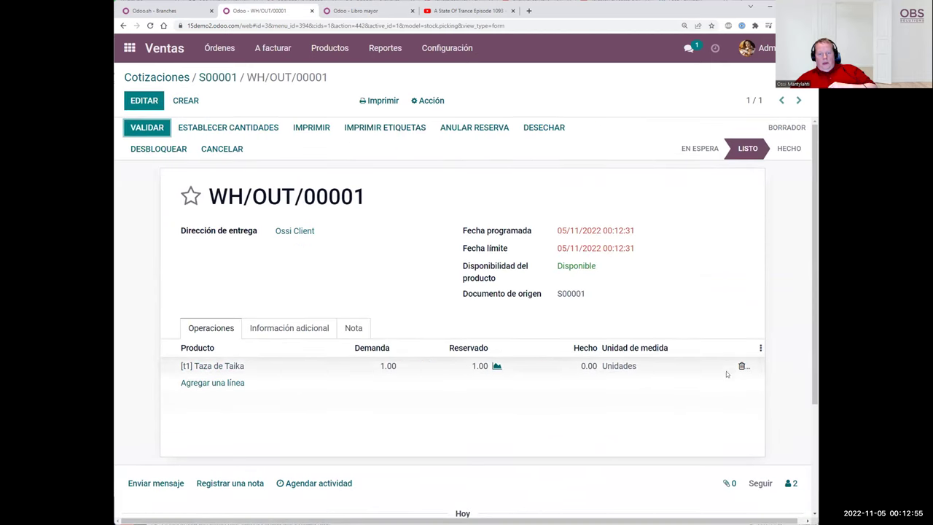
left_click(151, 129)
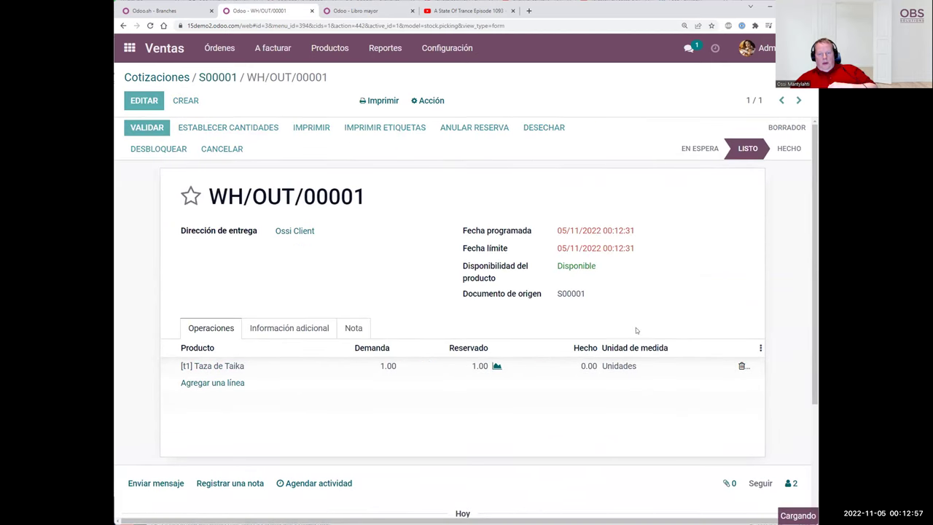
left_click(195, 161)
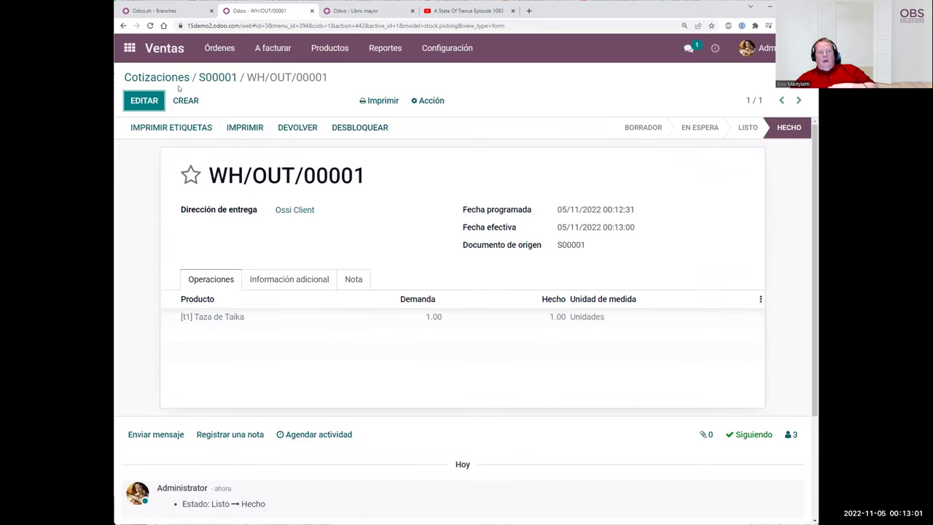
Create a regular invoice (Factura normal) from the sales order and view the draft
left_click(203, 78)
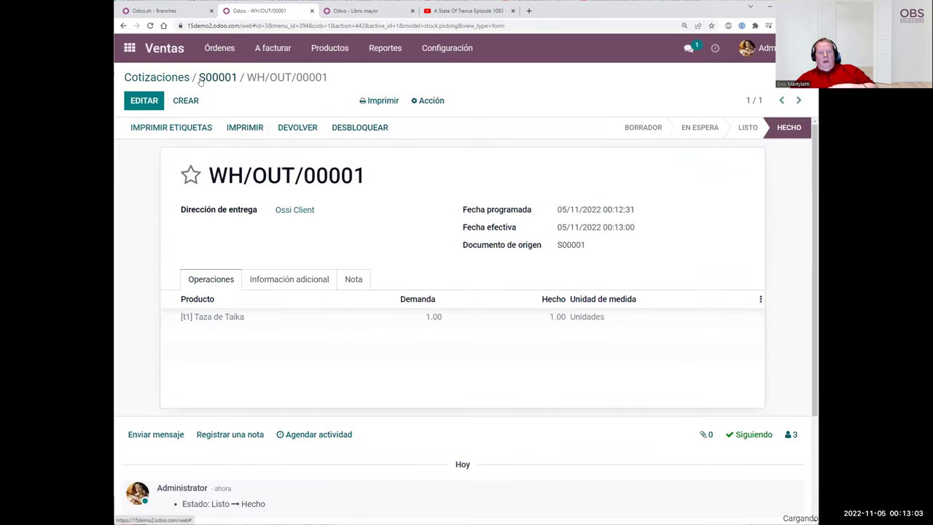
left_click(151, 129)
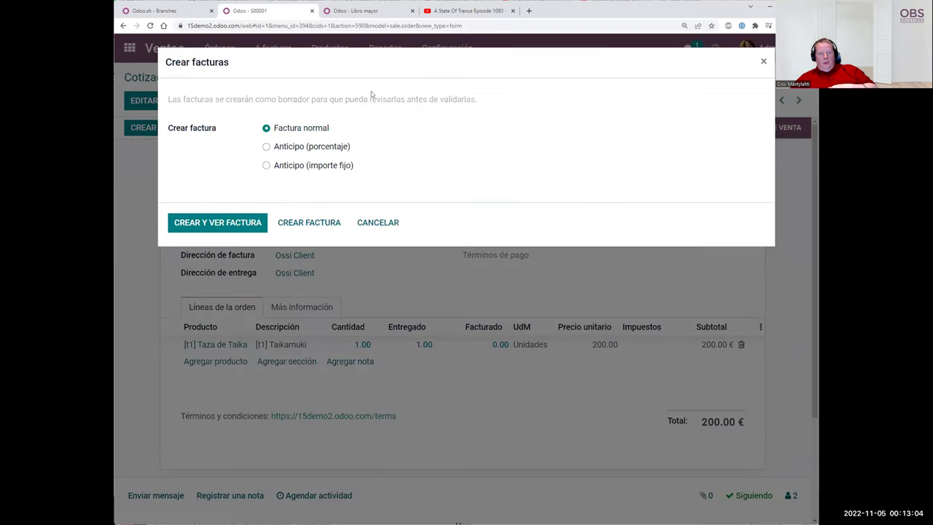
left_click(217, 223)
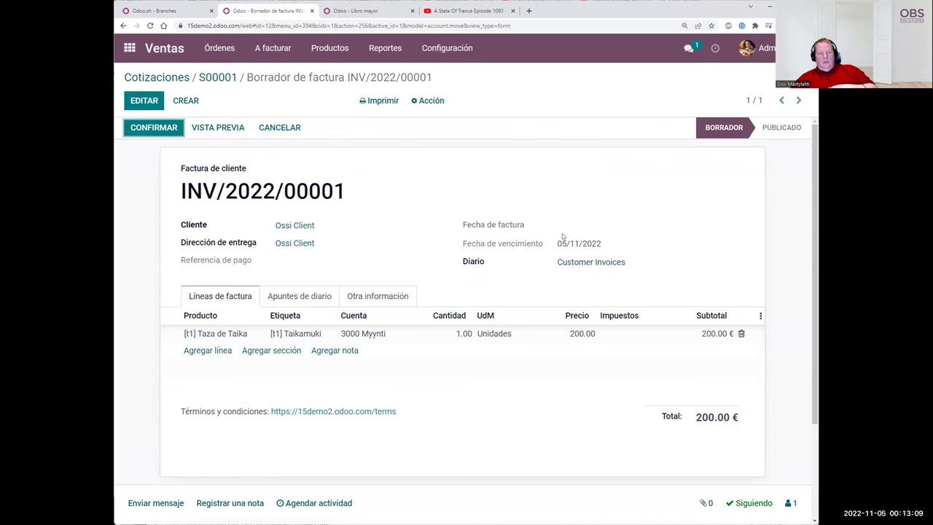
Confirm the customer invoice and register its 200.00 € payment in the Bank journal dated 05/11/2022
left_click(155, 128)
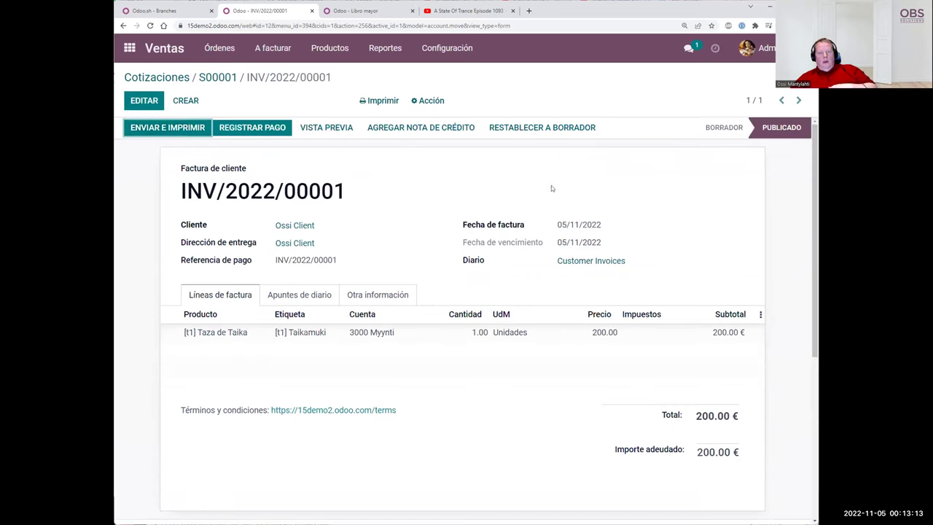
left_click(243, 129)
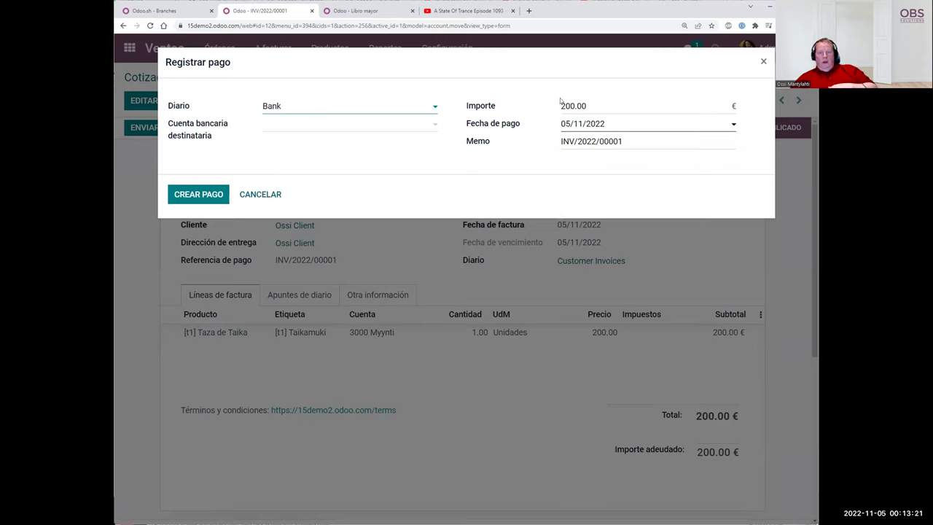
left_click(184, 195)
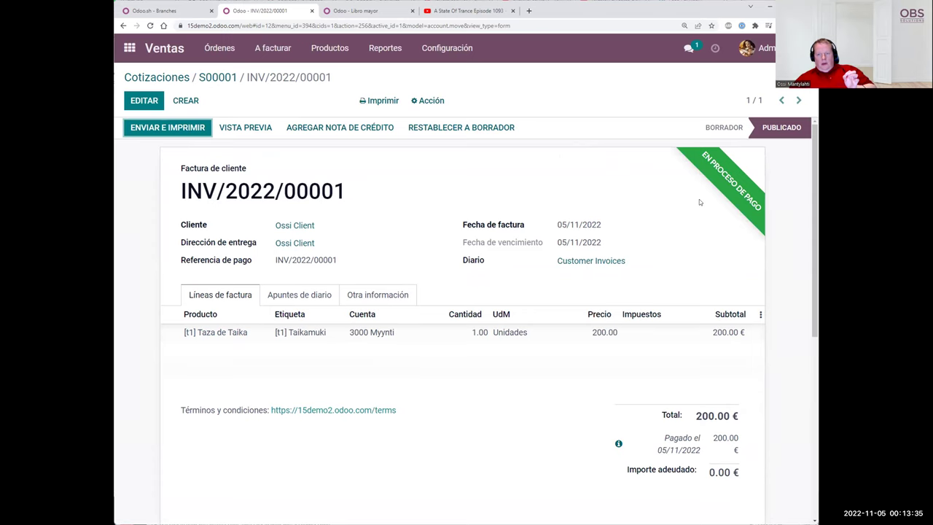
Create a new Bank statement in the Contabilidad app with the reference Estado de cuenta bancaria 3
left_click(129, 47)
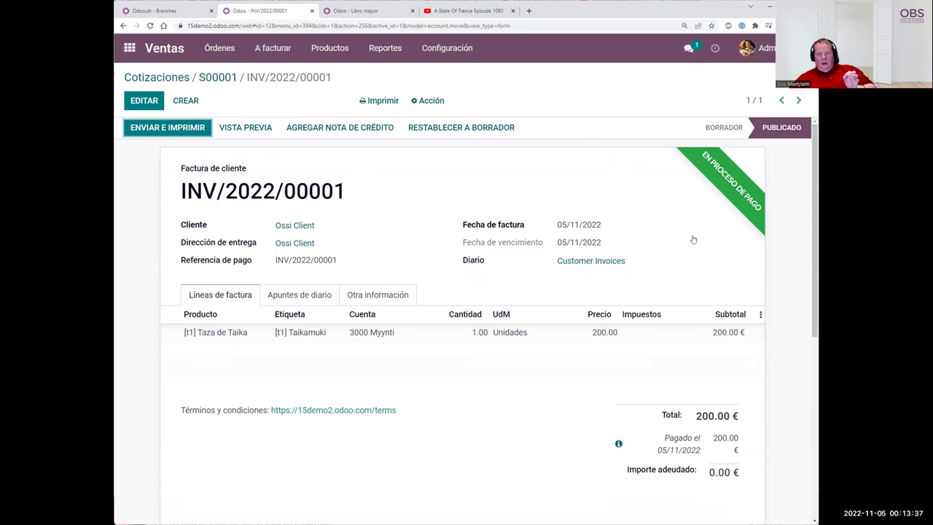
left_click(678, 161)
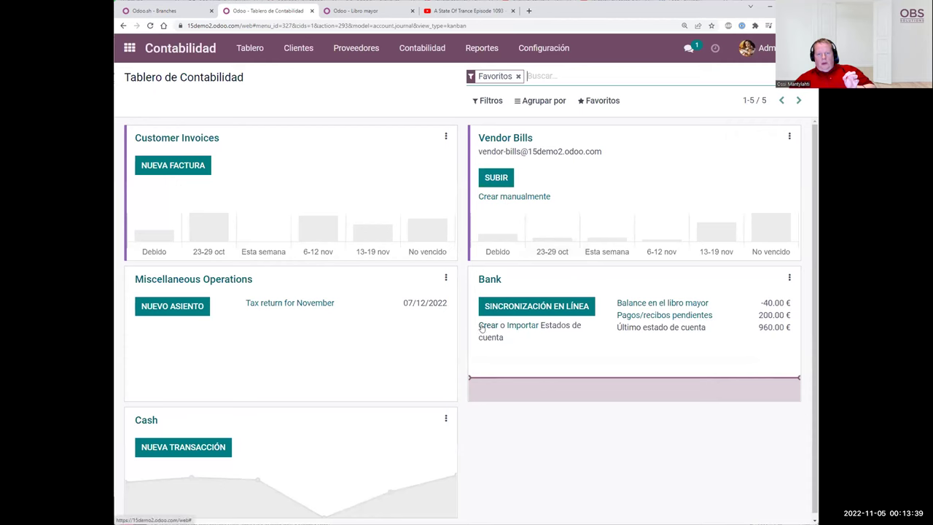
left_click(486, 325)
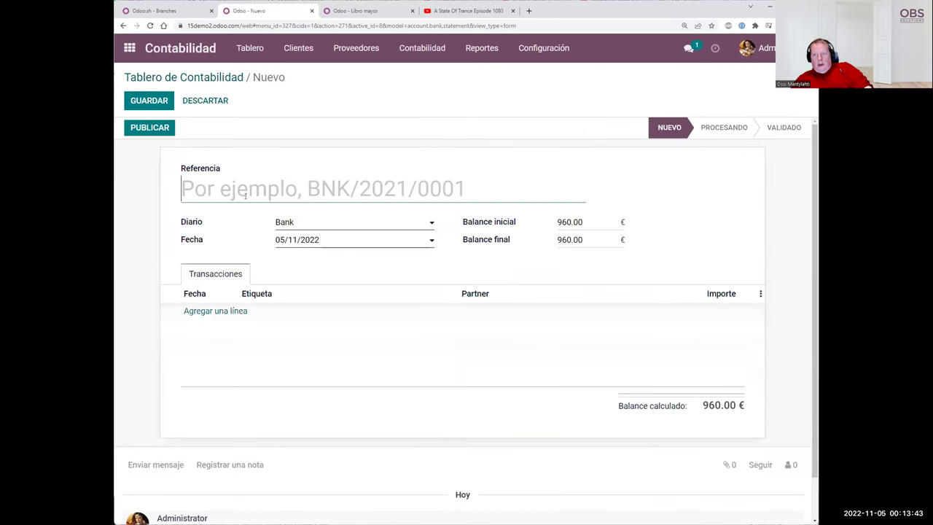
type("Estado de ")
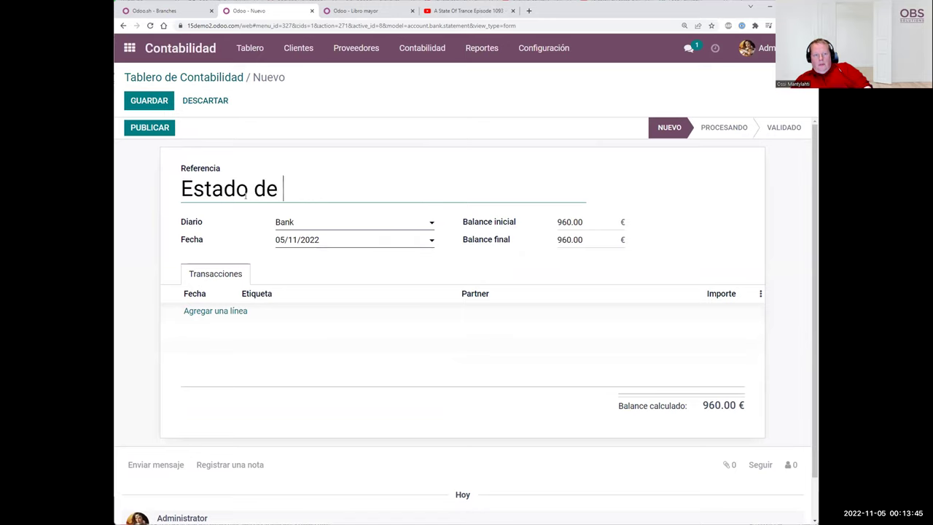
type("cuenta bancaria 3")
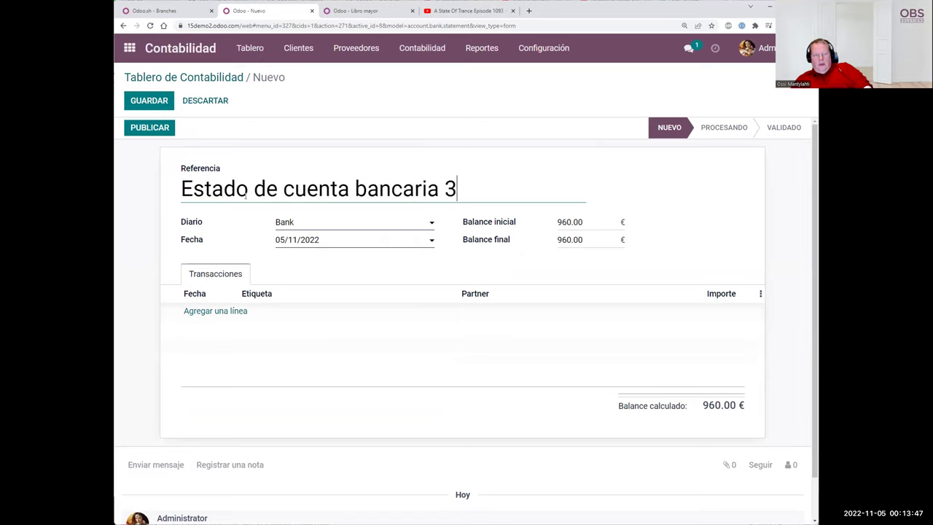
Add a statement transaction labelled Venta de taza with an amount of 200
left_click(216, 311)
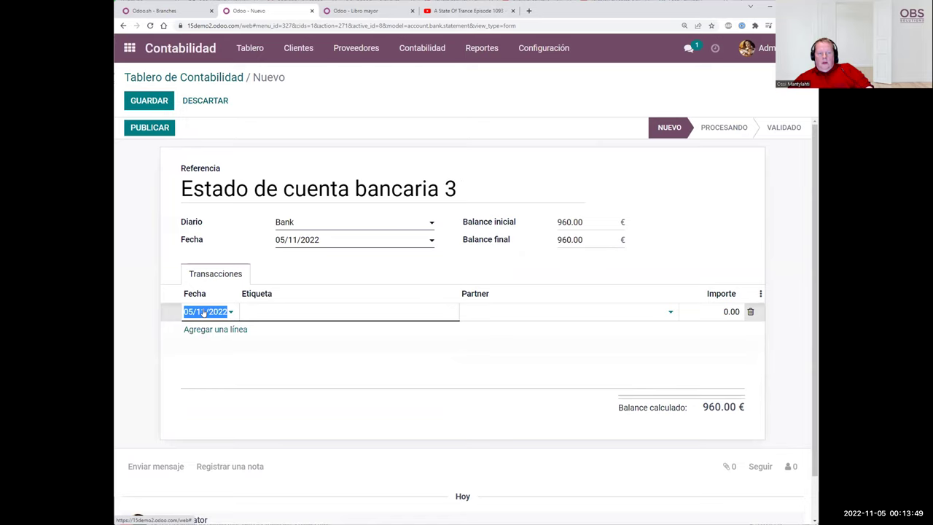
left_click(730, 310)
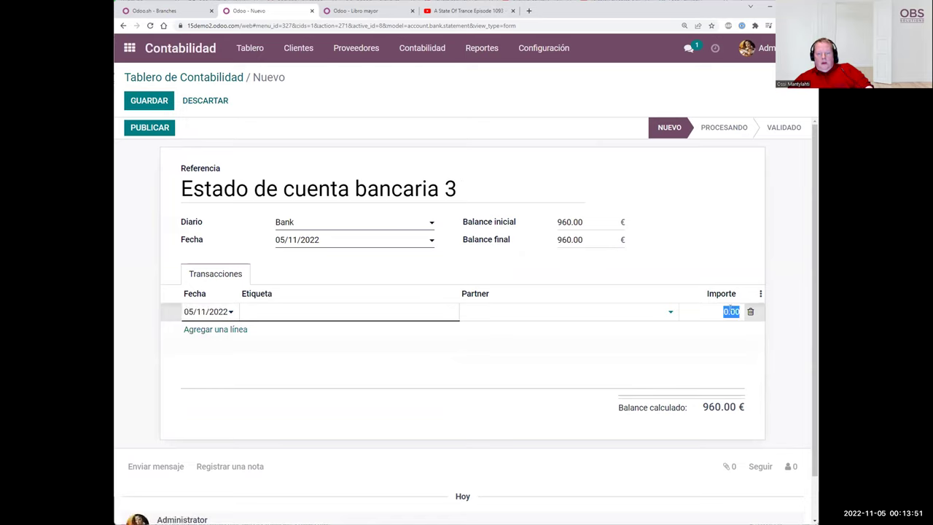
type("200")
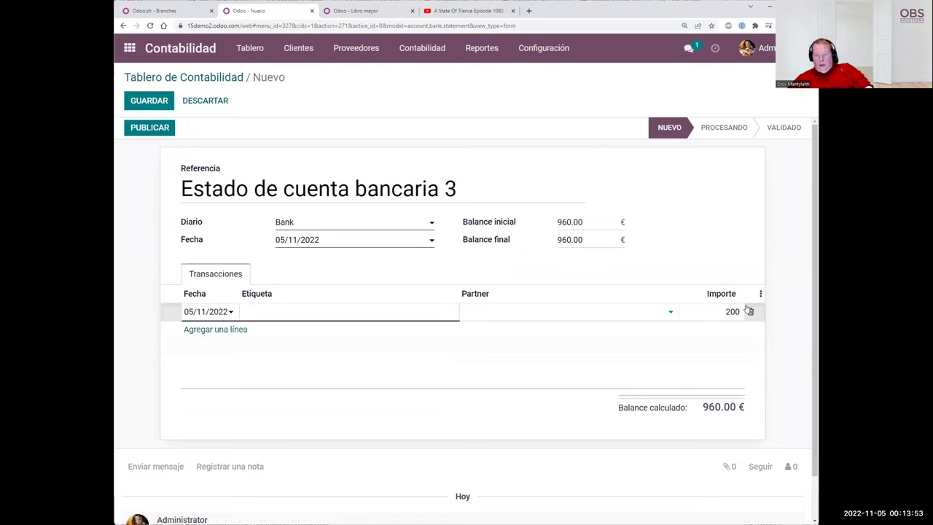
left_click(763, 265)
left_click(299, 310)
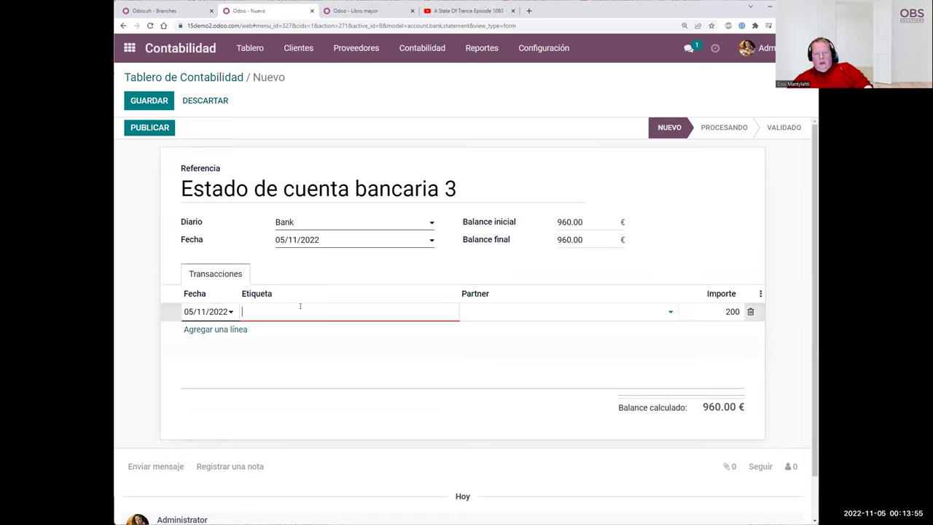
type("Venta ")
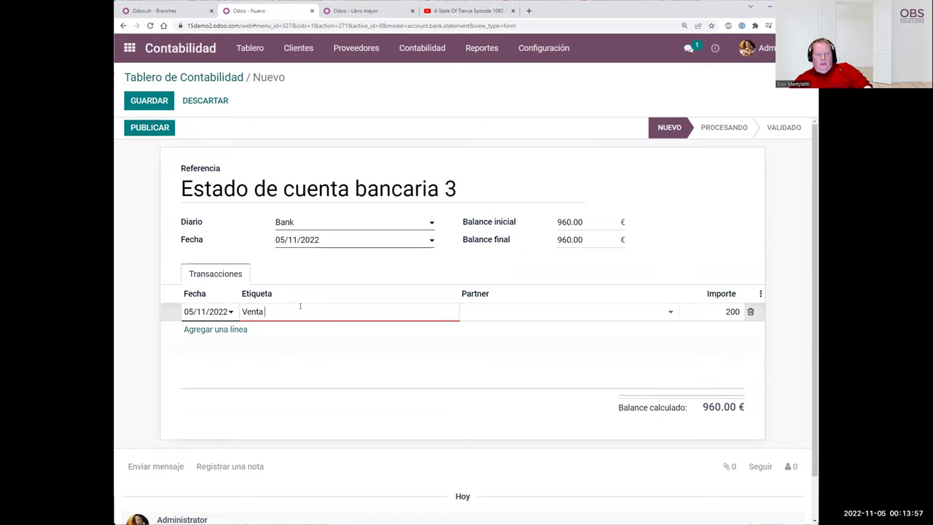
type("de taza")
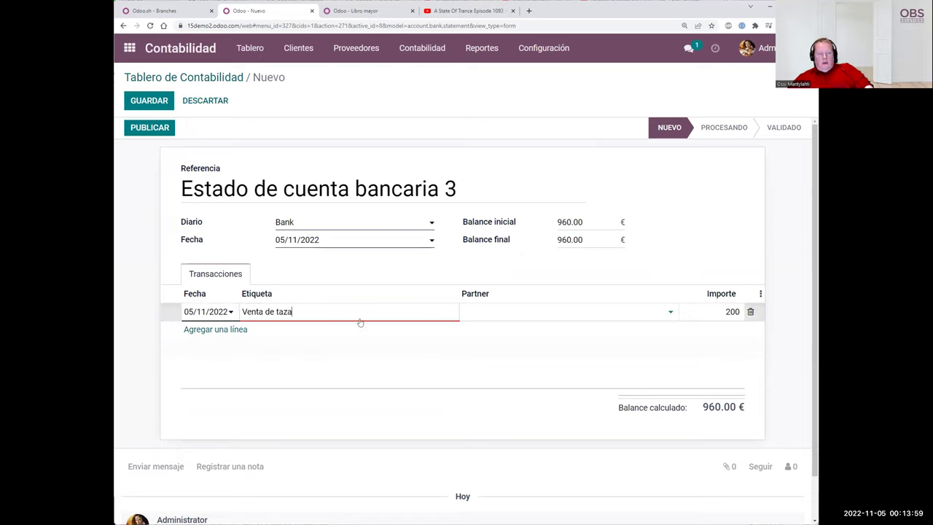
left_click(775, 300)
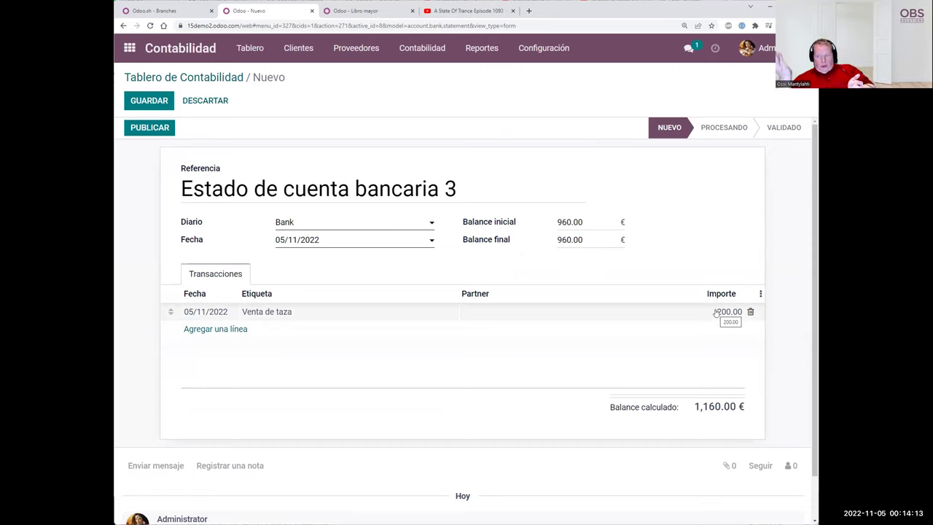
Set the bank statement's final balance to 1160
double_click(587, 240)
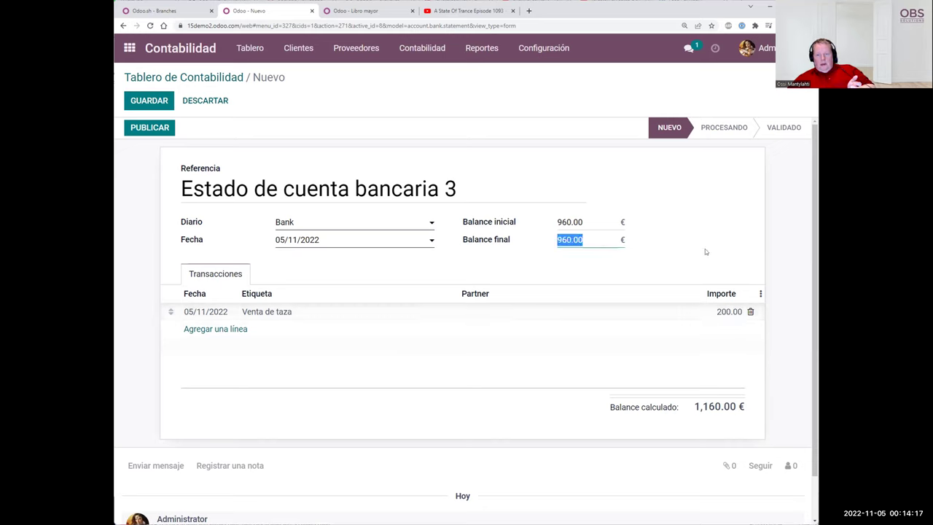
type("1160")
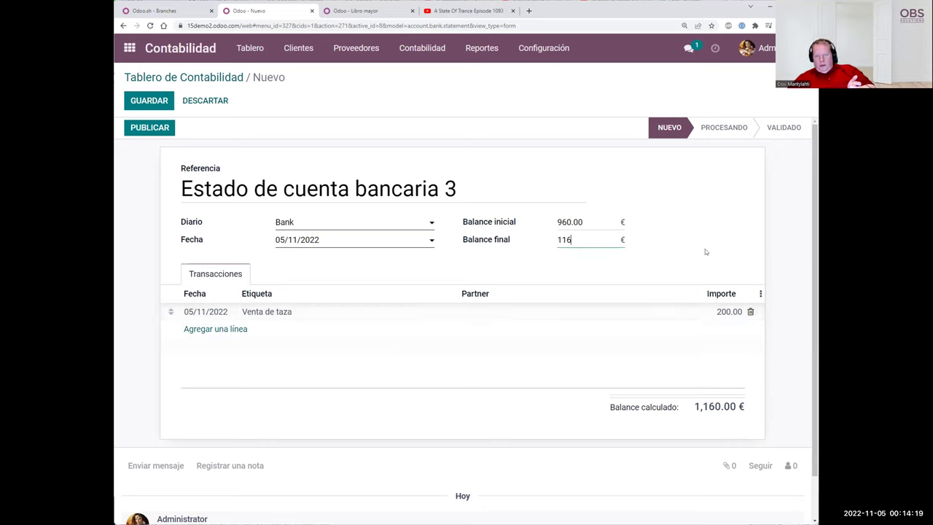
left_click(705, 251)
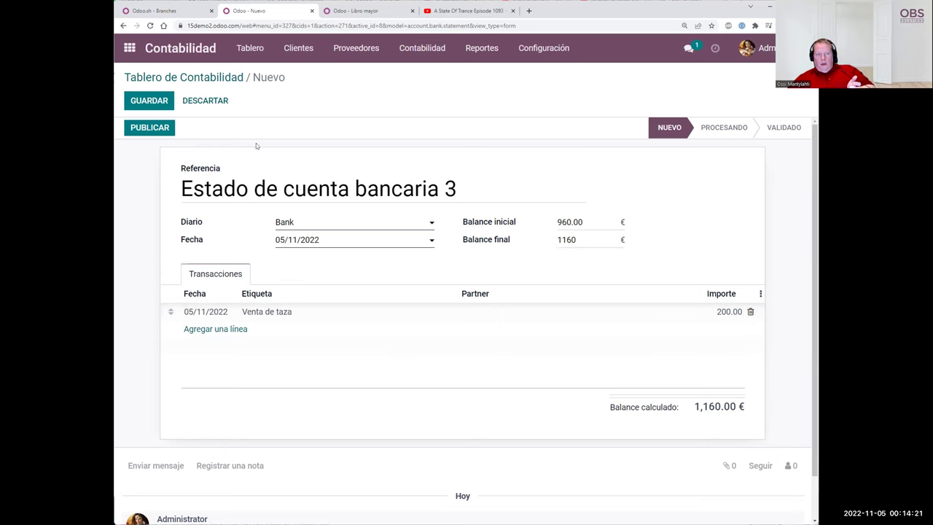
Save and post the bank statement Estado de cuenta bancaria 3 and start its reconciliation
left_click(145, 99)
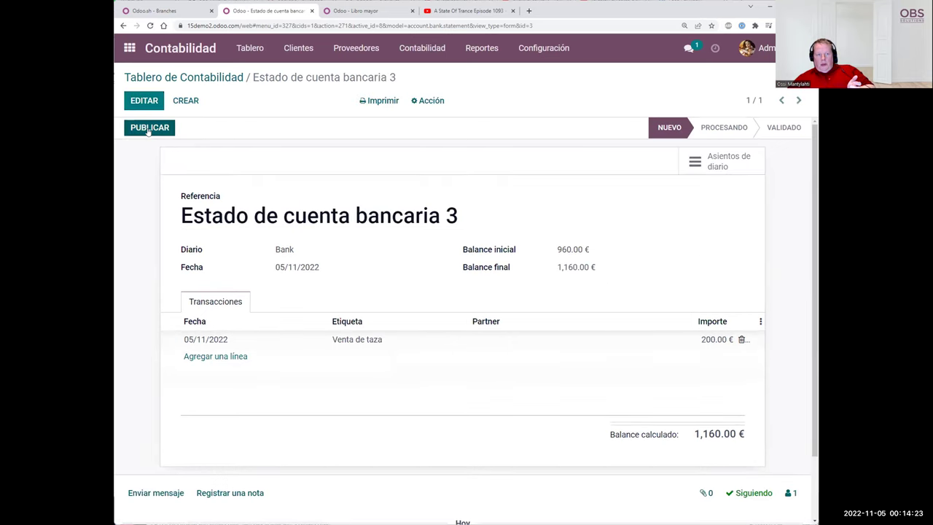
left_click(148, 127)
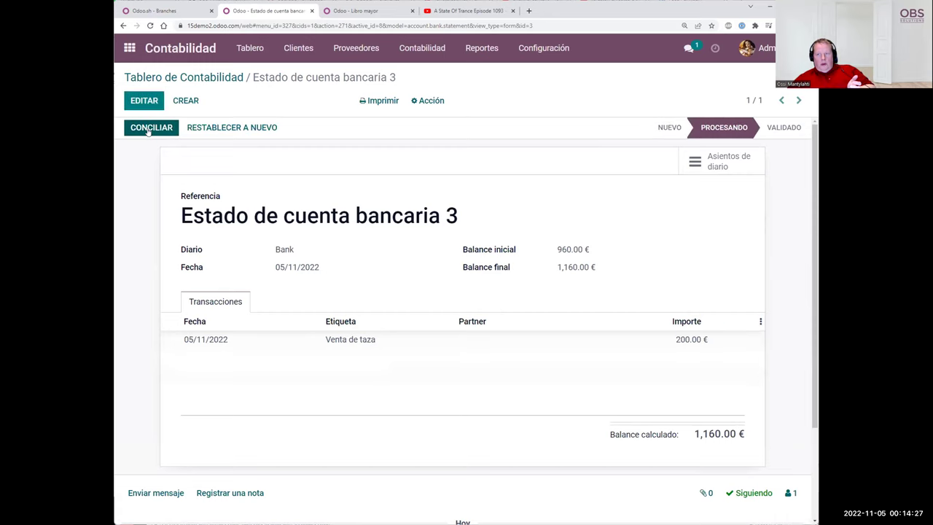
left_click(148, 129)
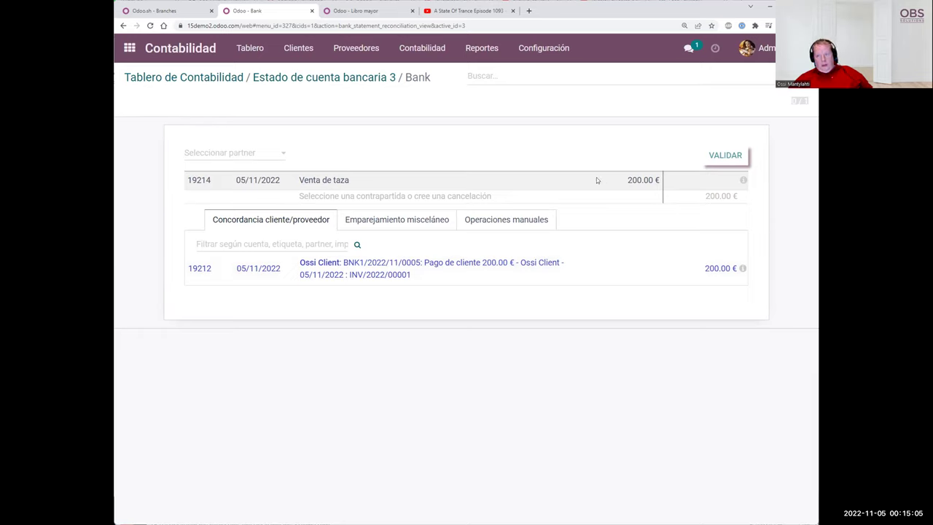
Match the Venta de taza transaction with the customer's 200.00 € payment, validate the match and close the statement
left_click(585, 273)
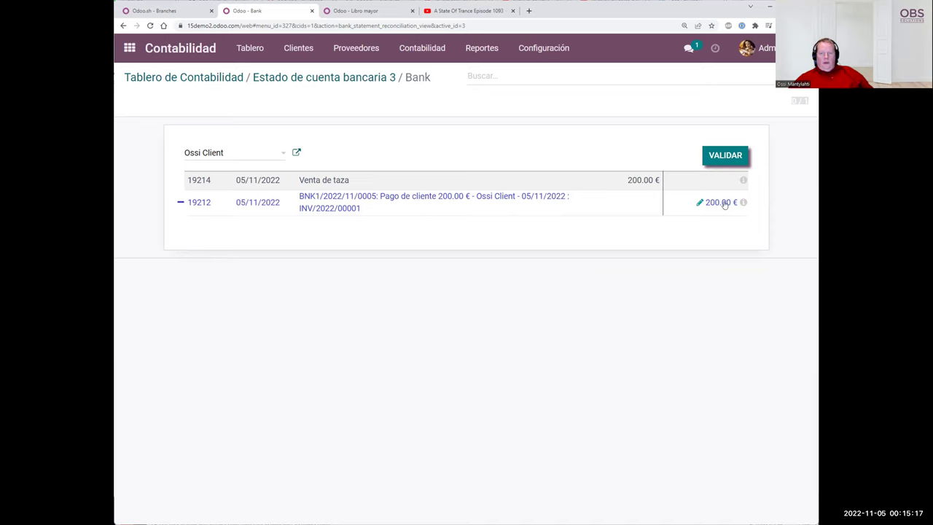
left_click(733, 159)
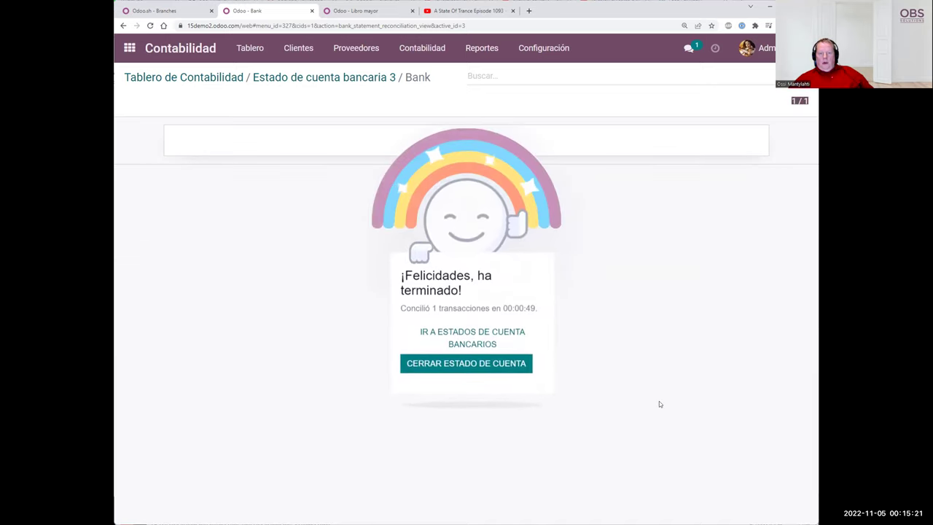
left_click(430, 365)
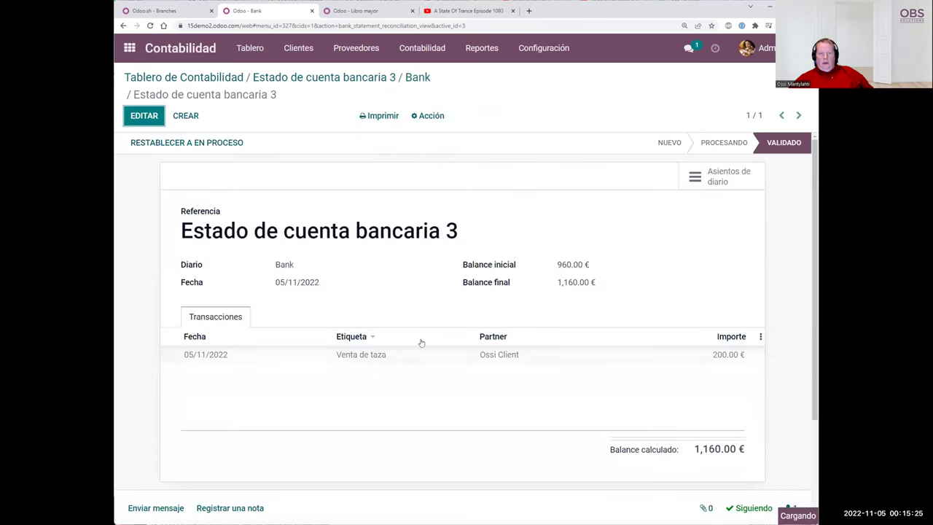
Examine the incoming debit amounts of the 1531 Inventory value account in the general ledger
left_click(340, 10)
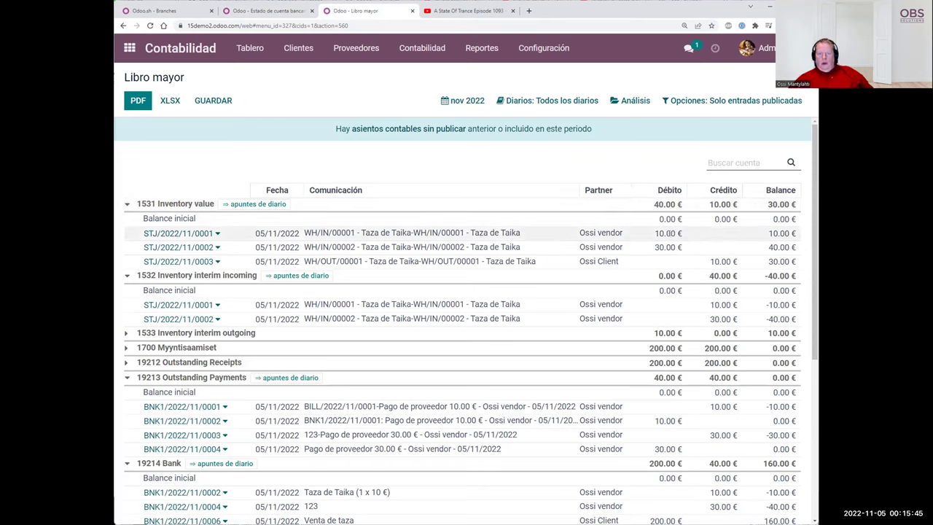
left_click_drag(655, 233, 679, 233)
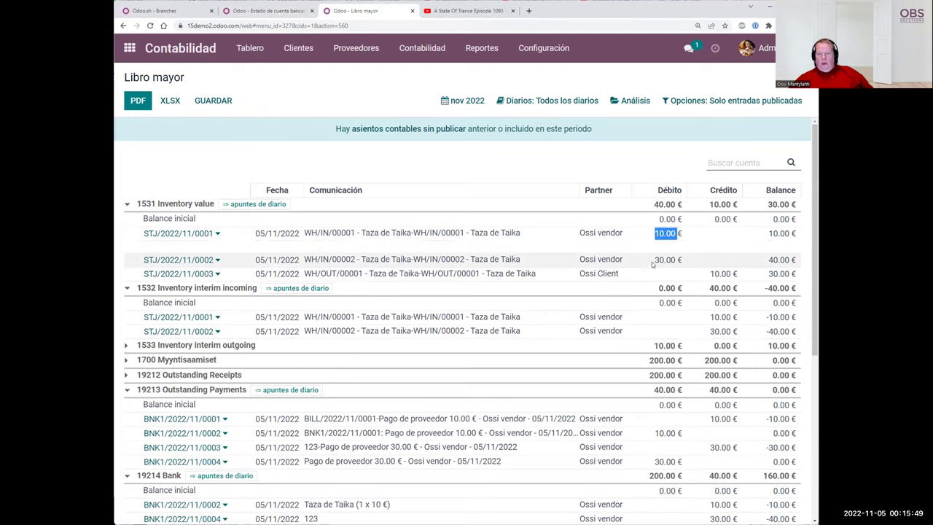
left_click_drag(652, 263, 677, 238)
left_click(676, 239)
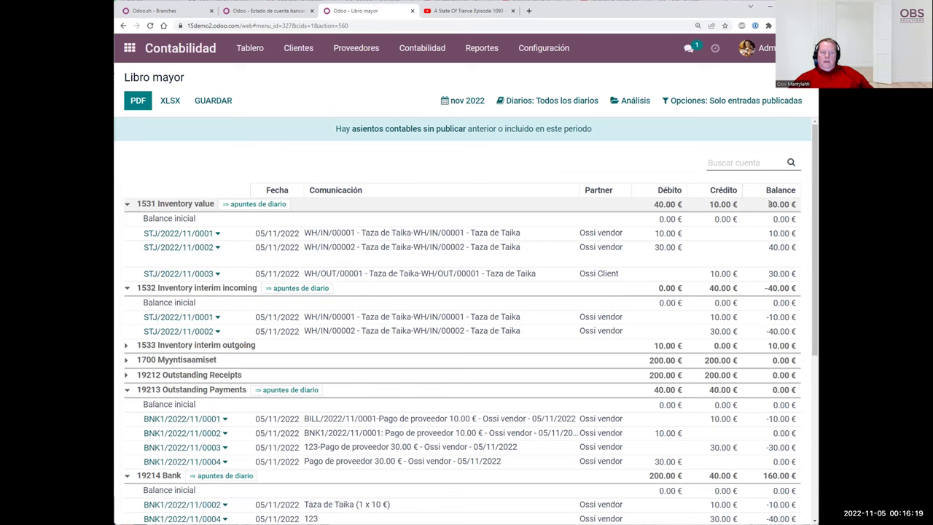
Collapse the Outstanding Payments, Bank, Ostovelat and Ostot accounts in the general ledger
left_click(128, 392)
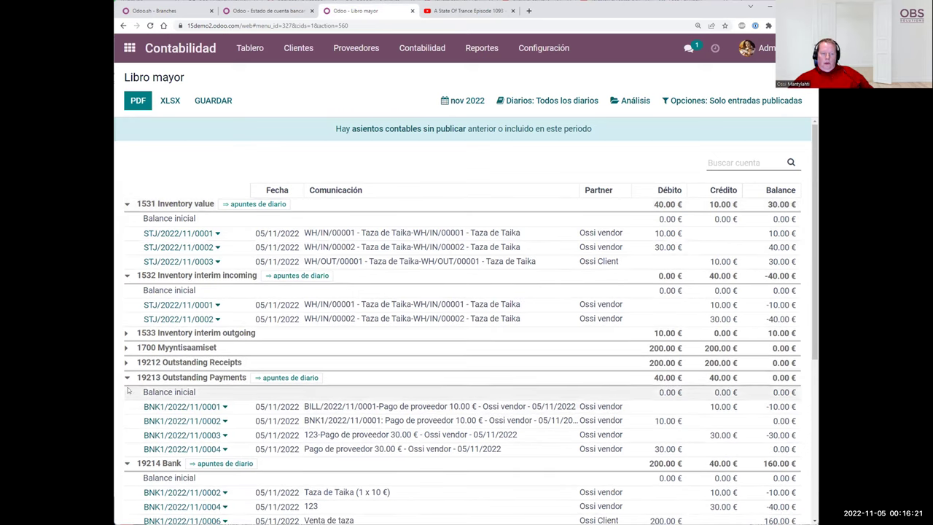
left_click(126, 394)
left_click(126, 407)
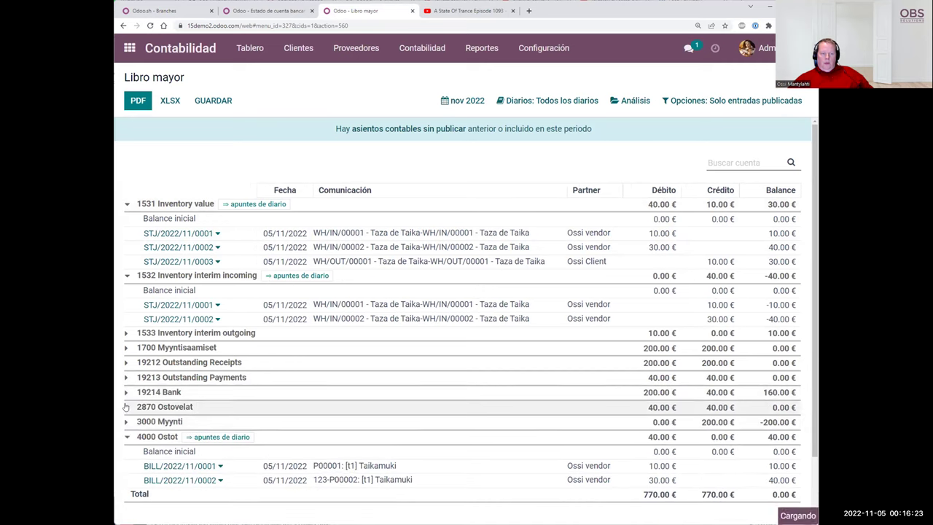
left_click(126, 435)
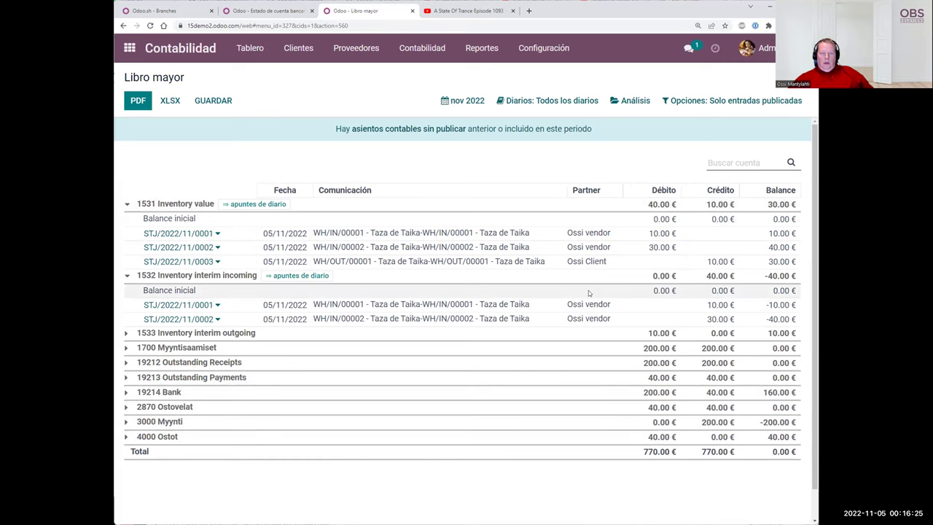
Duplicate the existing Taza de Taika sales order in the Ventas app and confirm the copy
left_click(279, 11)
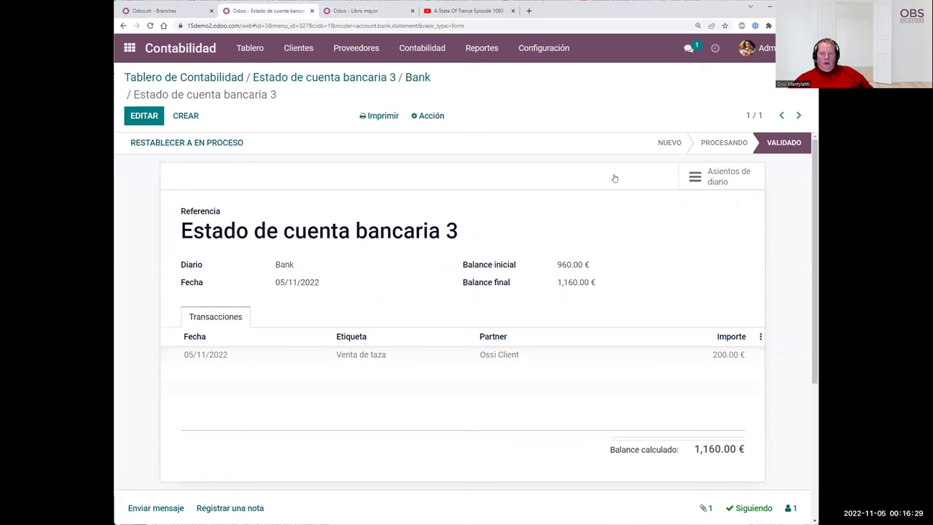
key("alt+Left")
left_click(306, 177)
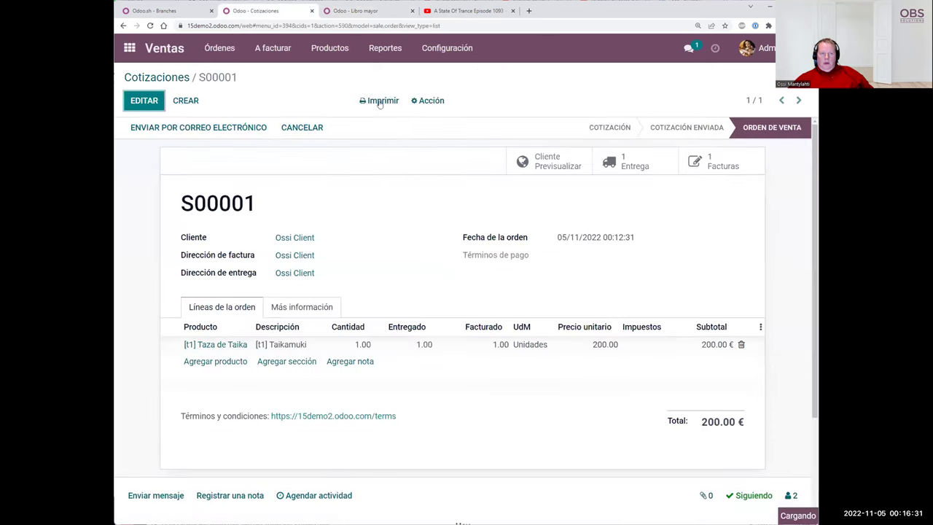
left_click(427, 100)
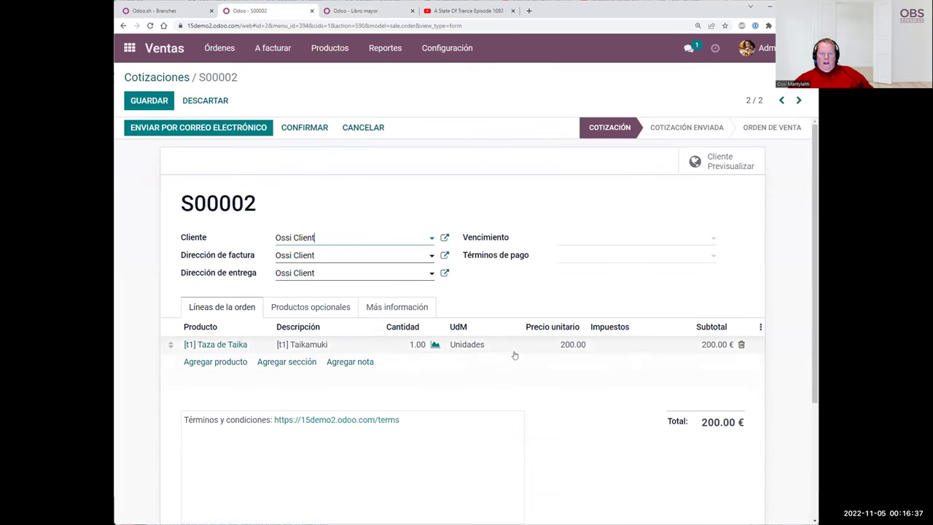
key("alt+s")
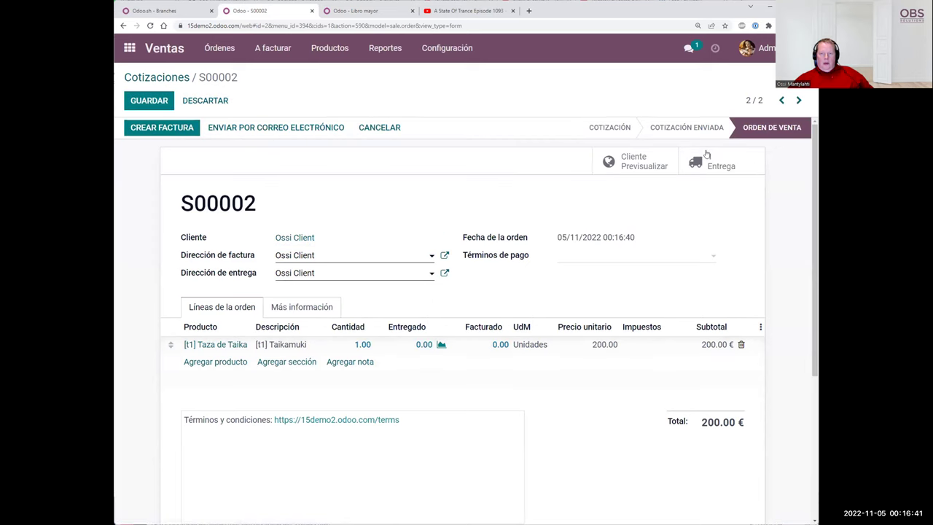
Validate the new sales order's delivery as an immediate transfer of all quantities
left_click(706, 157)
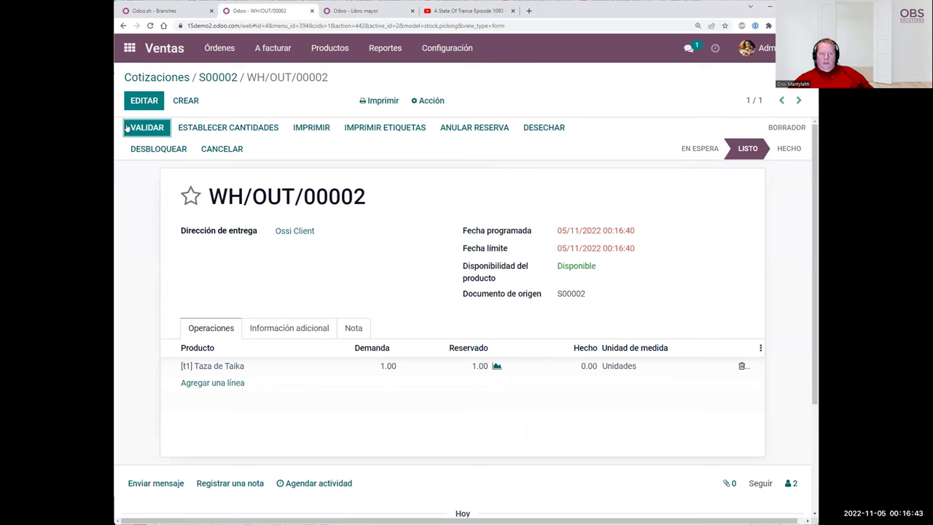
left_click(144, 130)
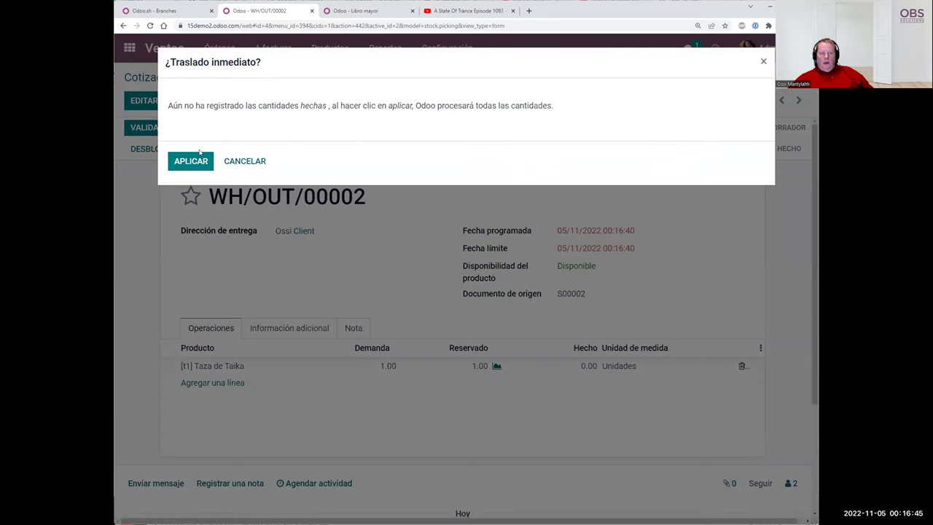
left_click(197, 157)
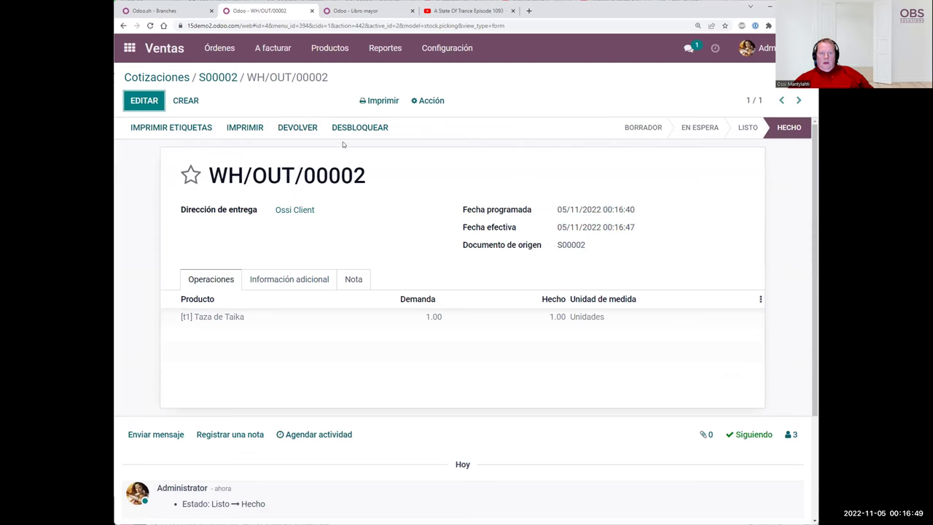
Create a regular draft invoice from the delivered sales order and open it
left_click(211, 82)
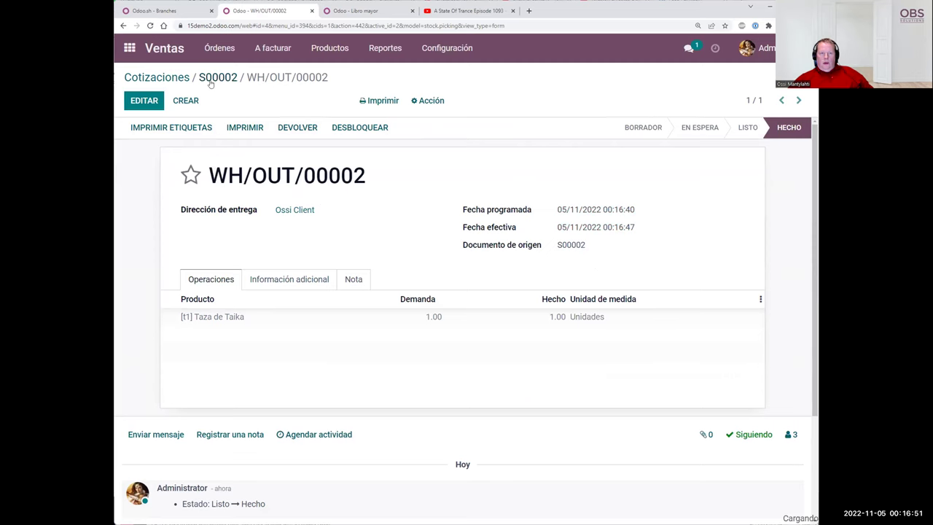
left_click(161, 127)
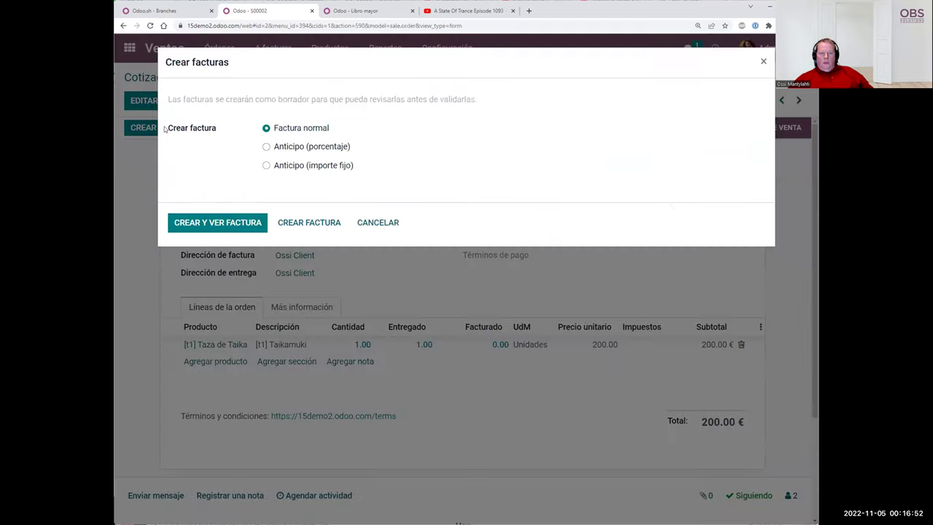
left_click(212, 222)
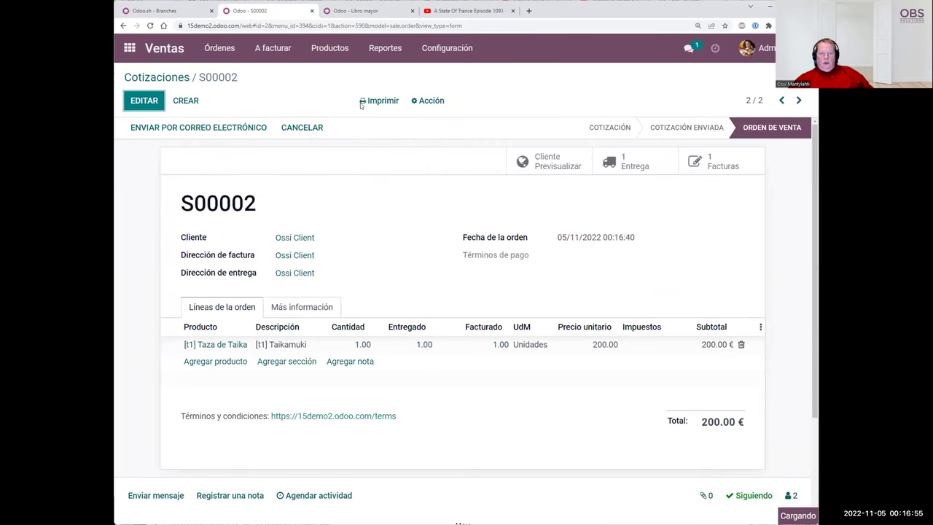
Set the draft invoice's payment reference to 256 and its invoice date to 05/11/2022
left_click(145, 102)
left_click(285, 260)
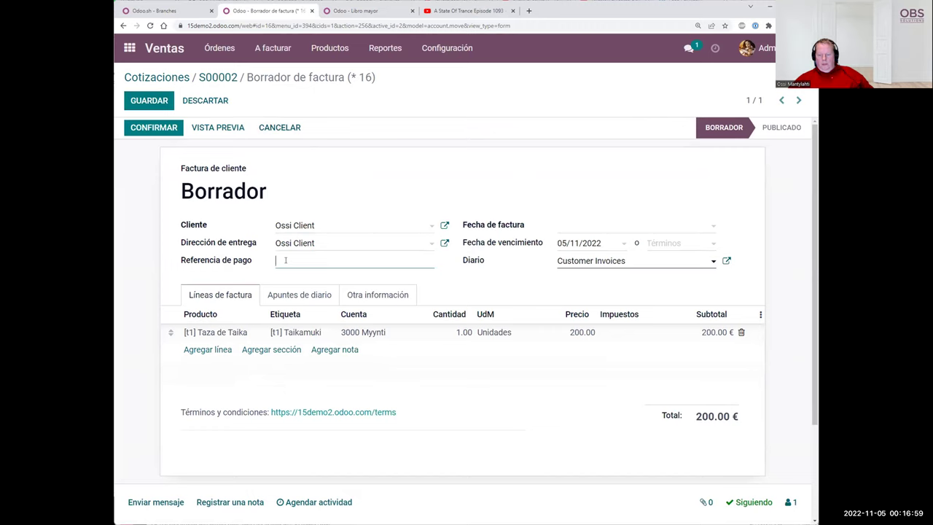
type("255")
key("BackSpace")
type("6")
left_click(573, 224)
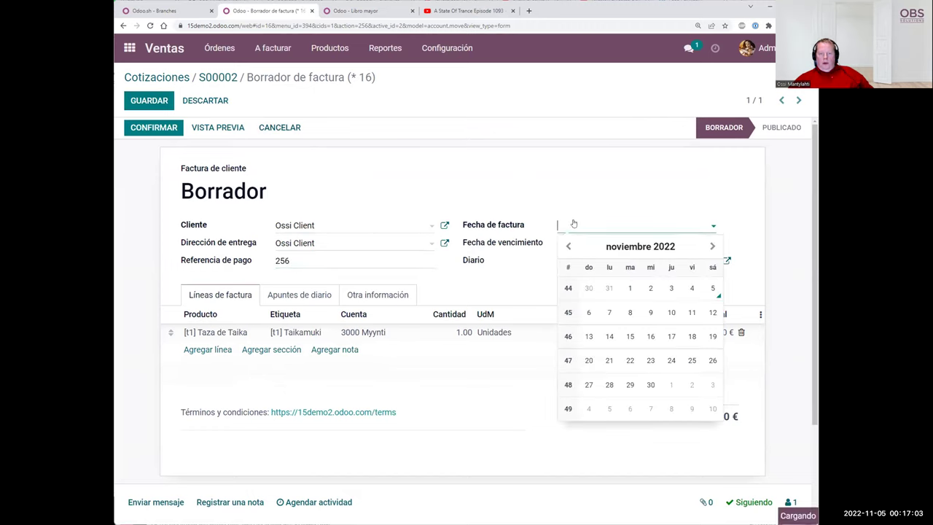
left_click(712, 288)
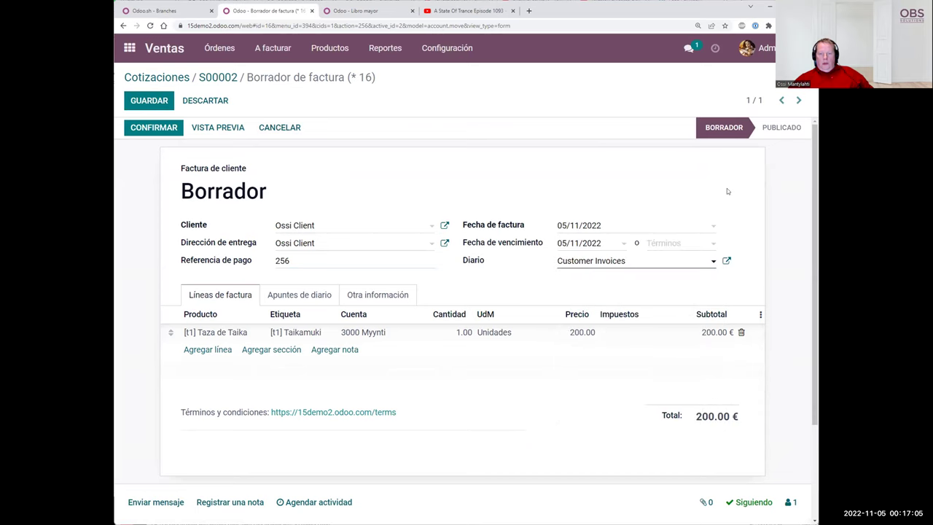
Confirm the invoice with reference 256 and register its 200.00 € payment in the Bank journal dated 05/11/2022
left_click(138, 130)
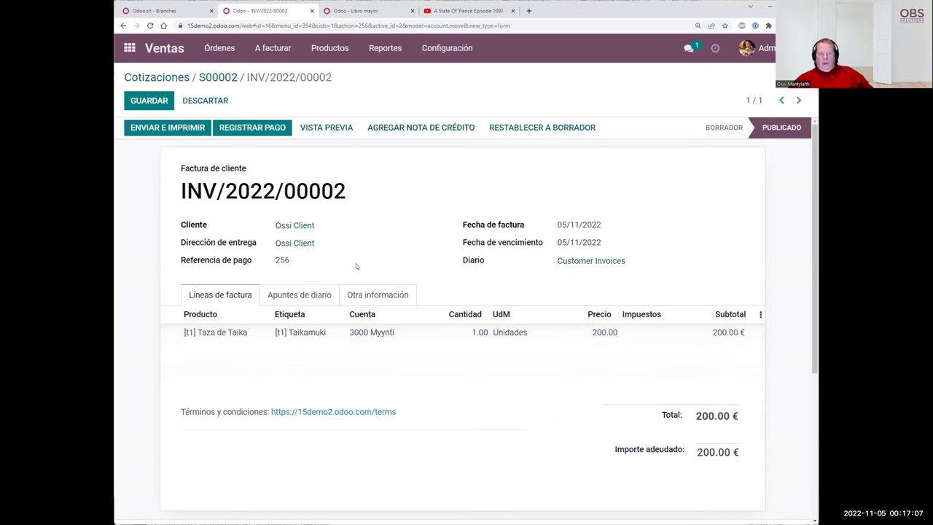
left_click(254, 128)
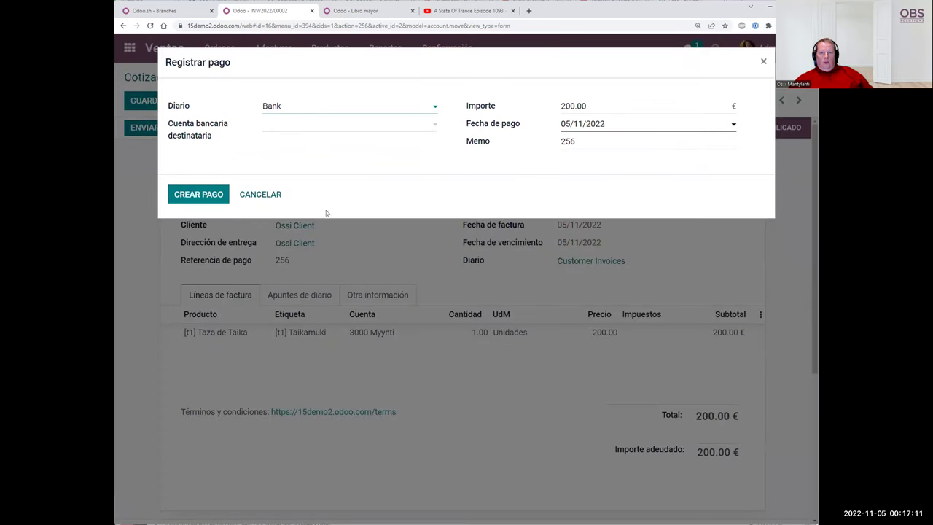
left_click(215, 200)
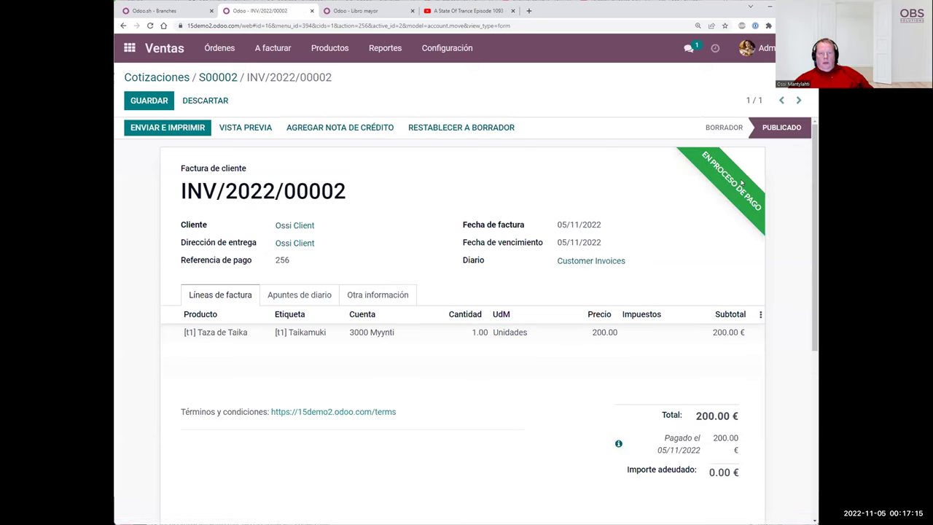
Review the first Taza de Taika sales order and its linked invoice
left_click(219, 77)
left_click(179, 80)
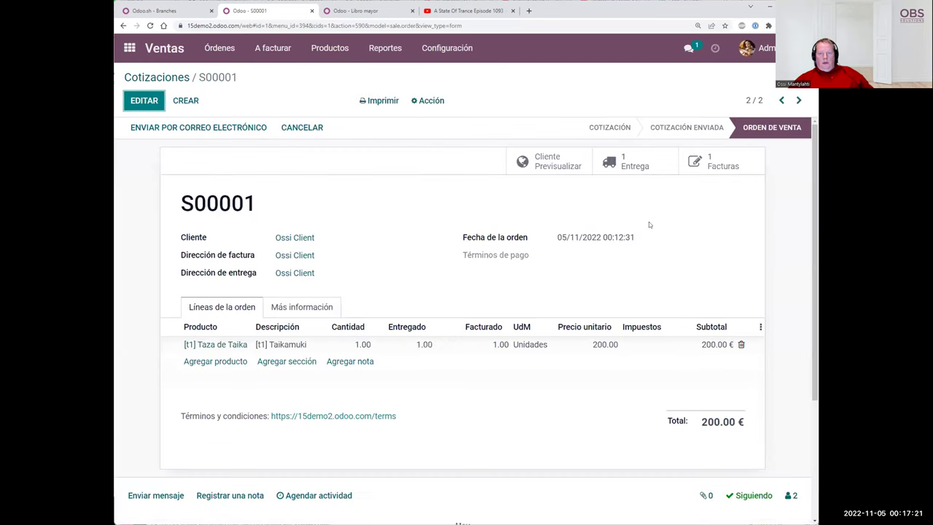
left_click(701, 166)
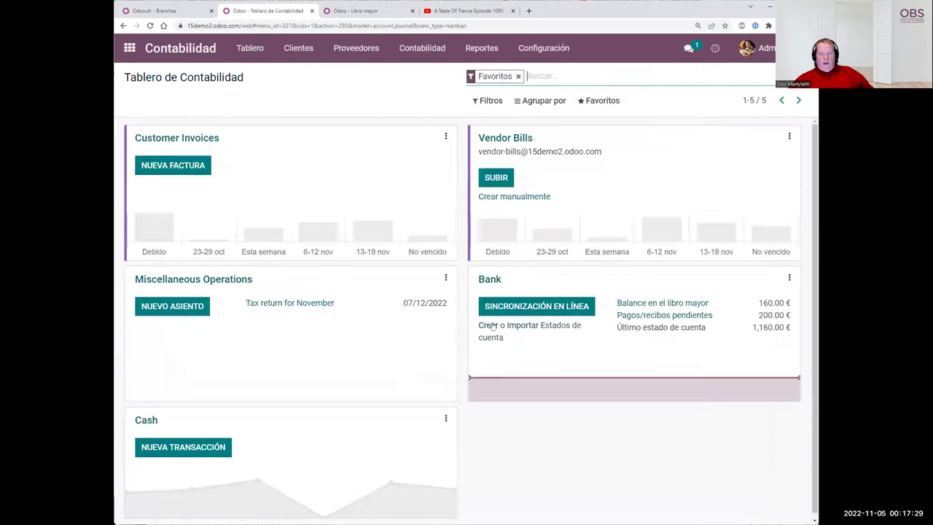
Look up the references of the existing Bank statements in the Contabilidad app and return to the dashboard
left_click(490, 324)
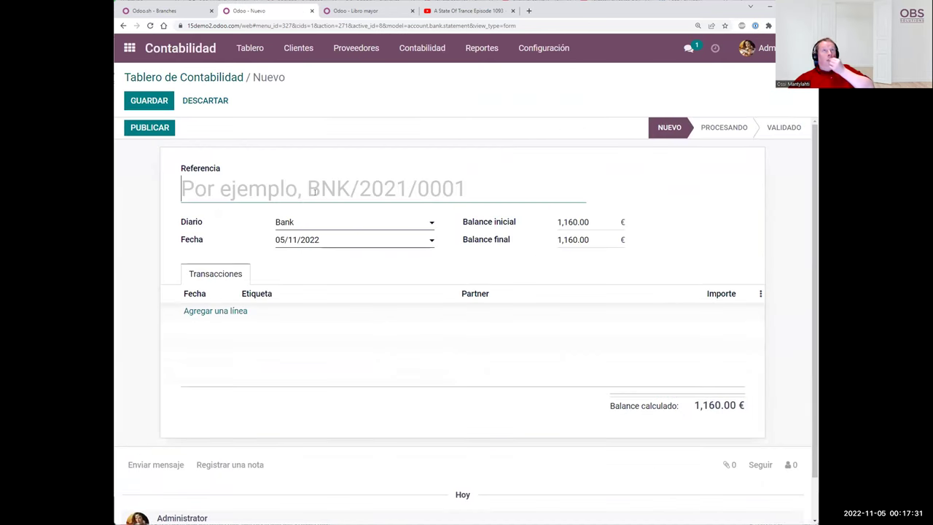
left_click(206, 77)
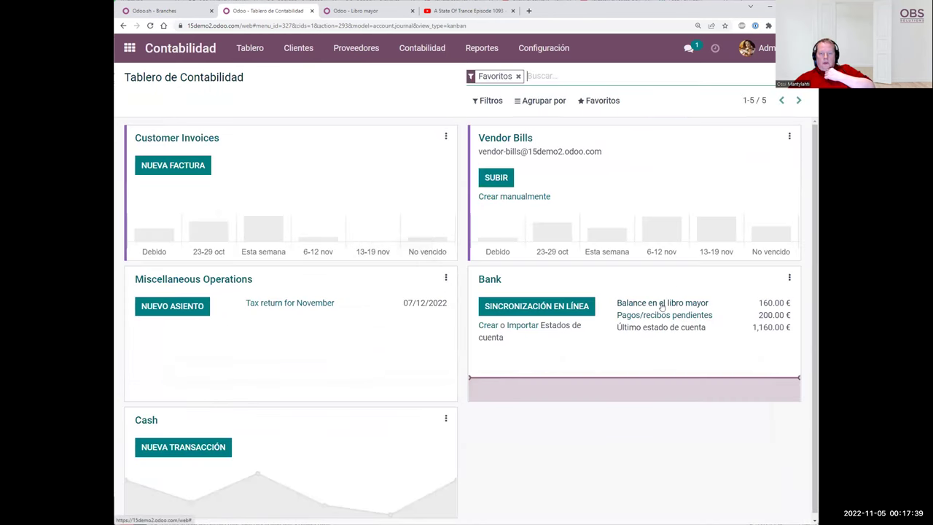
left_click(788, 280)
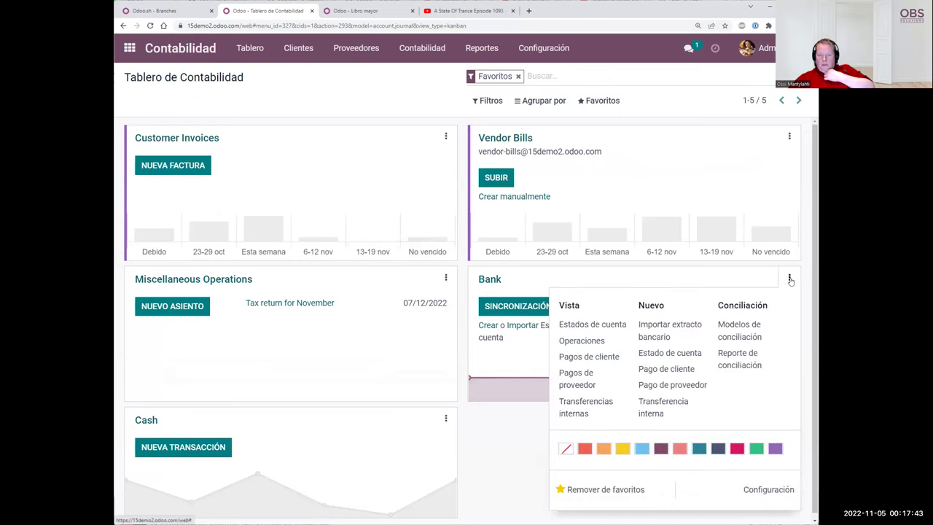
left_click(573, 325)
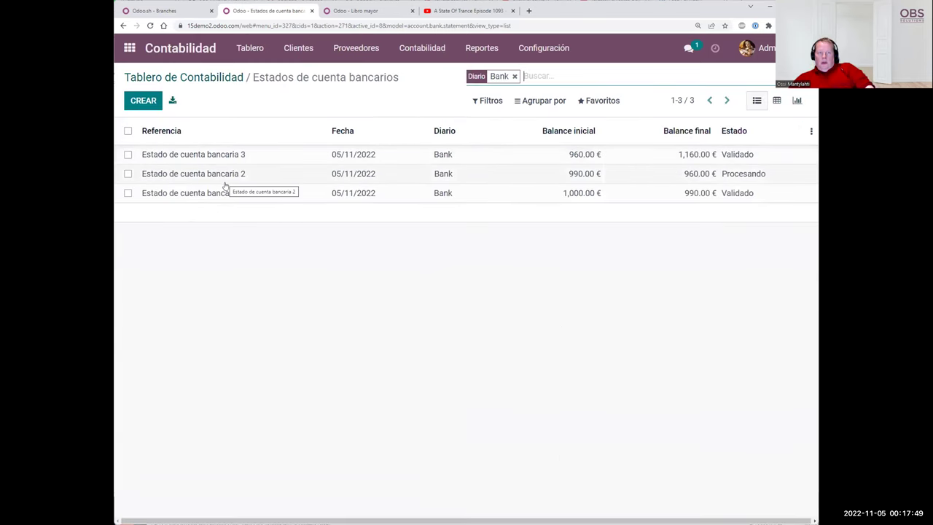
left_click(189, 79)
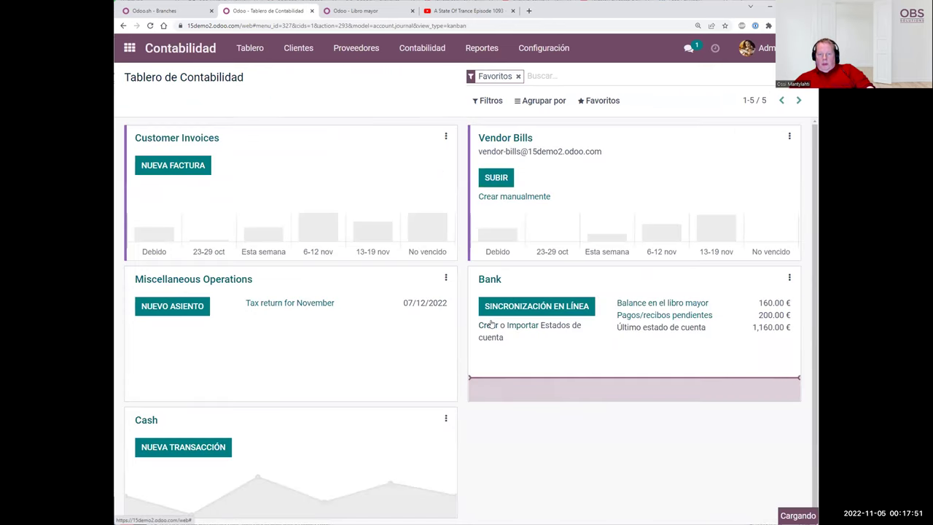
Create the Bank statement Estado de cuentas 4 with a transaction line labelled 256 for the client, amounting to 200.00 €
type("Esta")
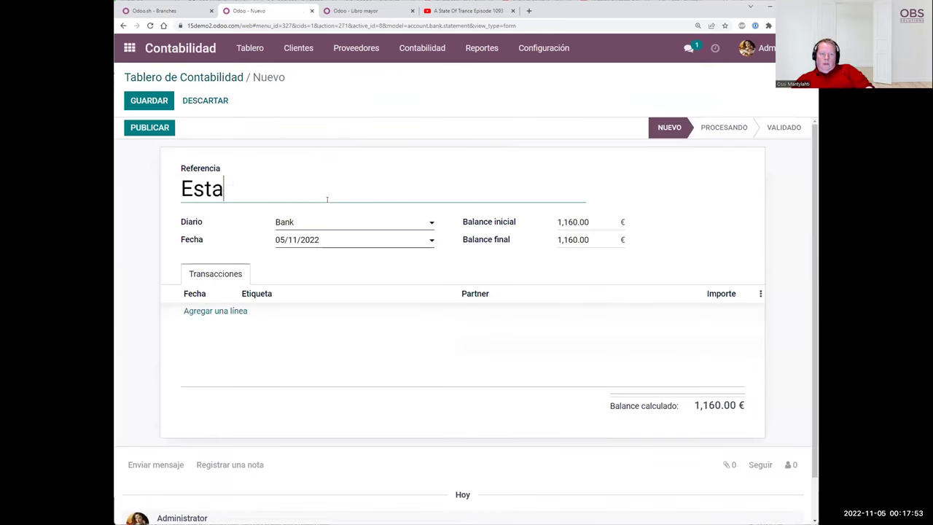
type("do de cuentas 4")
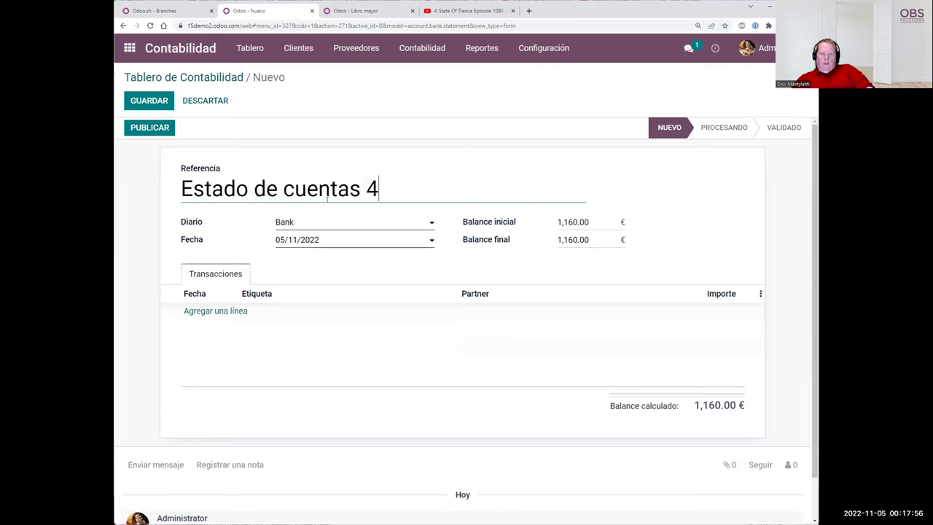
left_click(220, 311)
left_click(259, 306)
type("256")
left_click(478, 311)
left_click(537, 379)
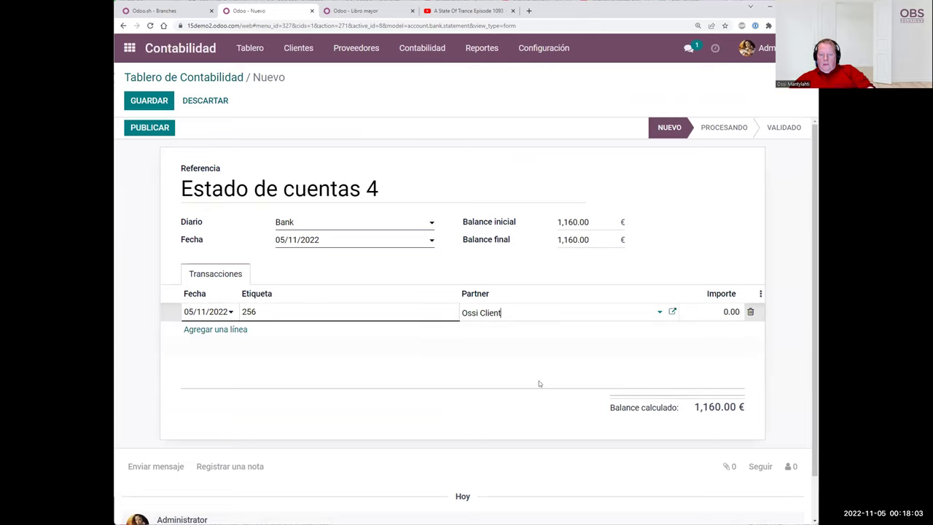
left_click(710, 311)
type("2")
left_click(740, 257)
Set the statement's final balance to 1360 €, save it, and post and reconcile its transaction
left_click(570, 239)
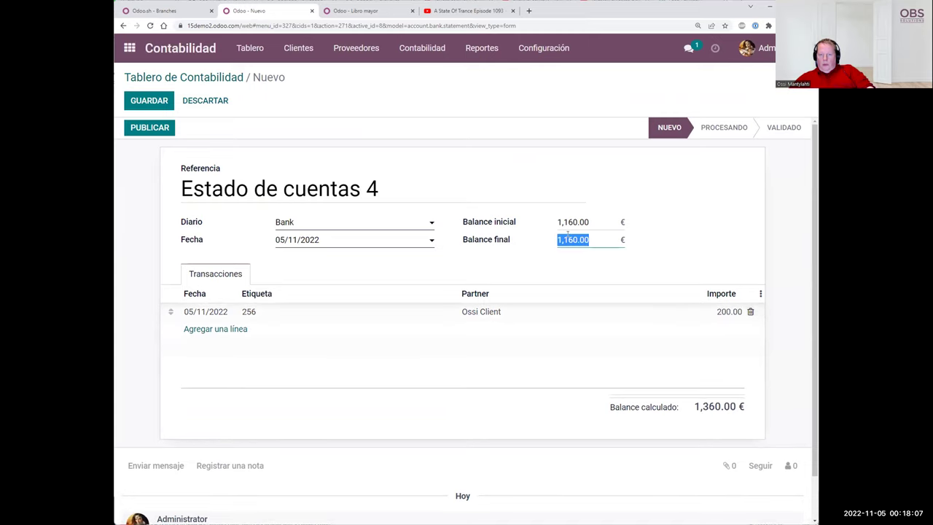
type("1360")
left_click(638, 265)
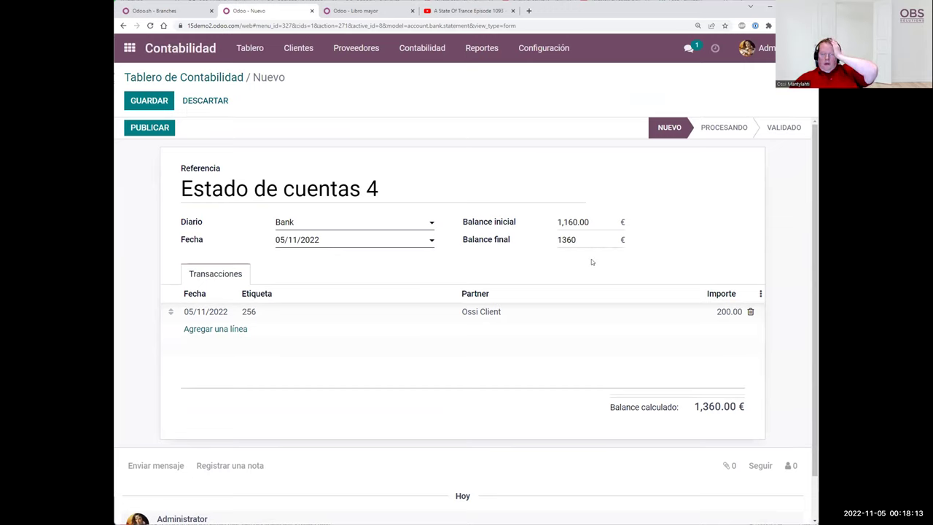
left_click(144, 106)
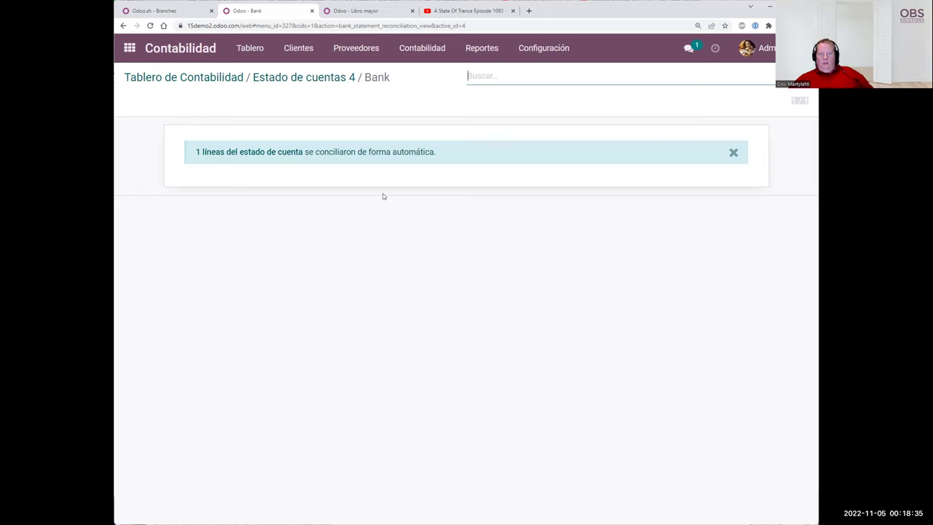
Refresh the Libro mayor report and review the inventory, bank and sales account balances
left_click(360, 11)
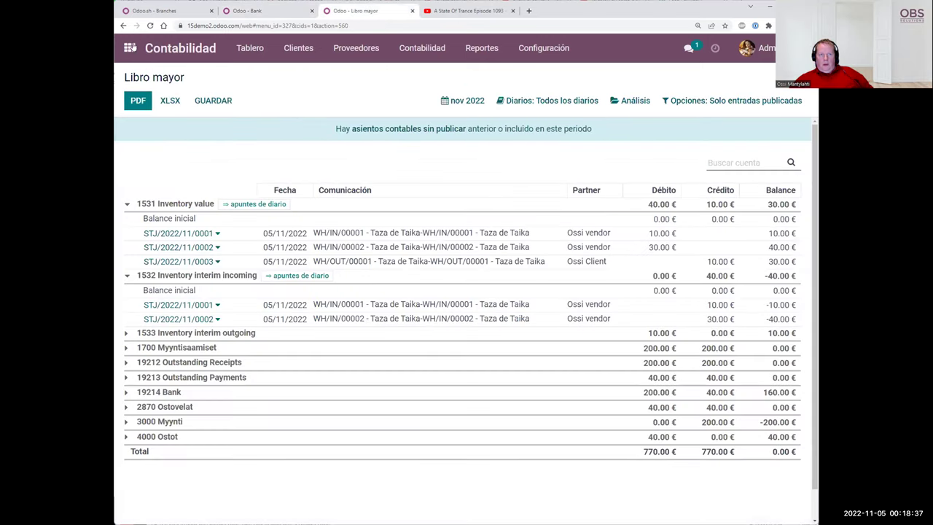
key("F5")
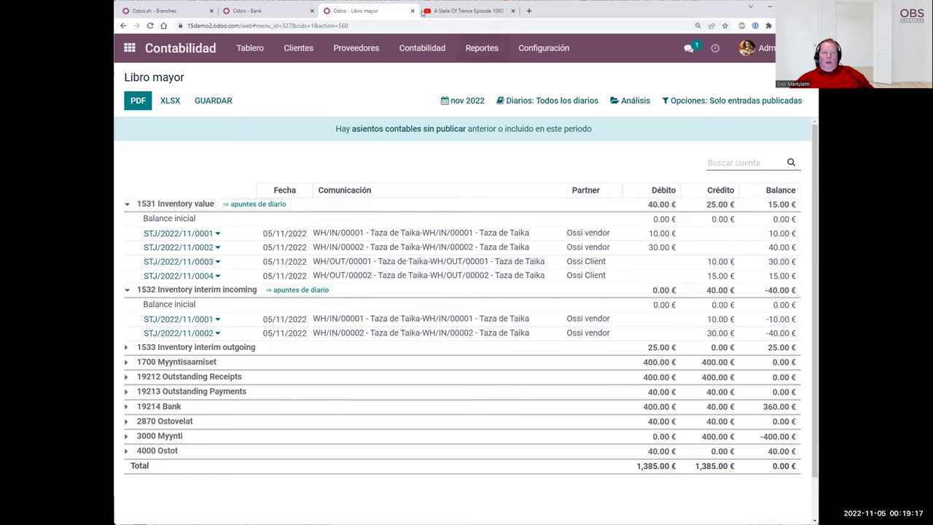
left_click(277, 10)
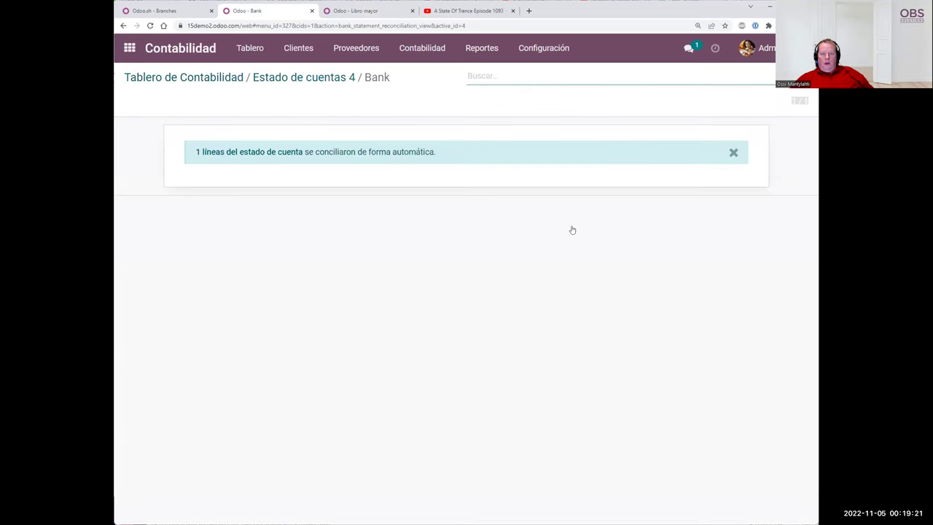
Open the inventory valuation report in the Inventario app and examine the valuation entries of Taza de Taika by date
key("alt+Left")
left_click(355, 47)
left_click(453, 48)
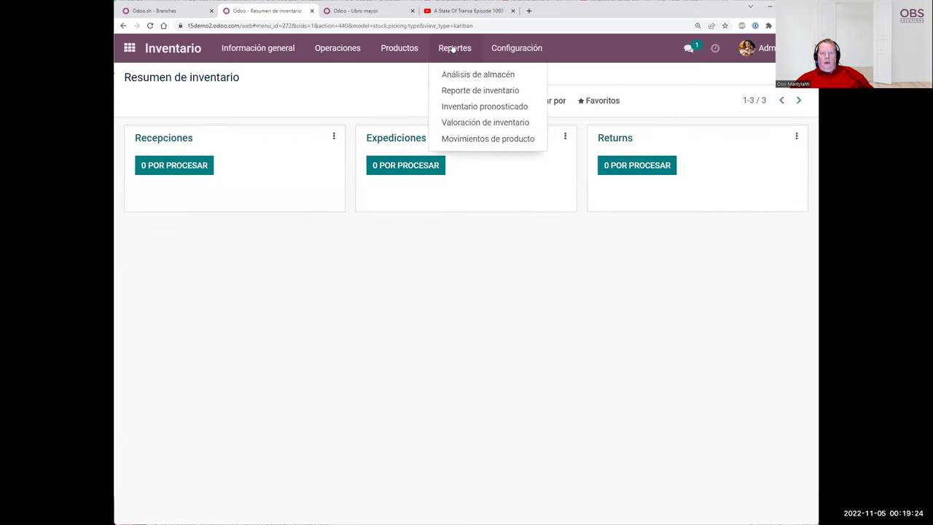
left_click(474, 123)
left_click(125, 153)
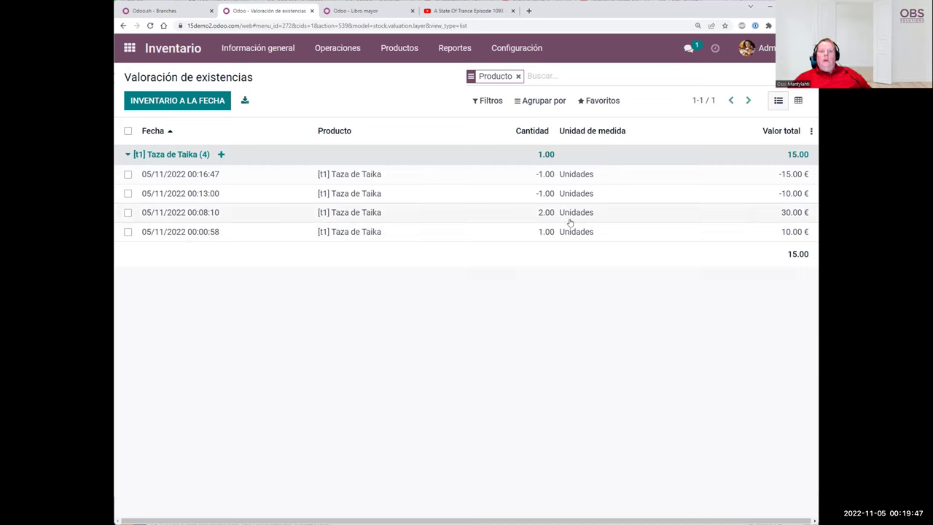
left_click(169, 130)
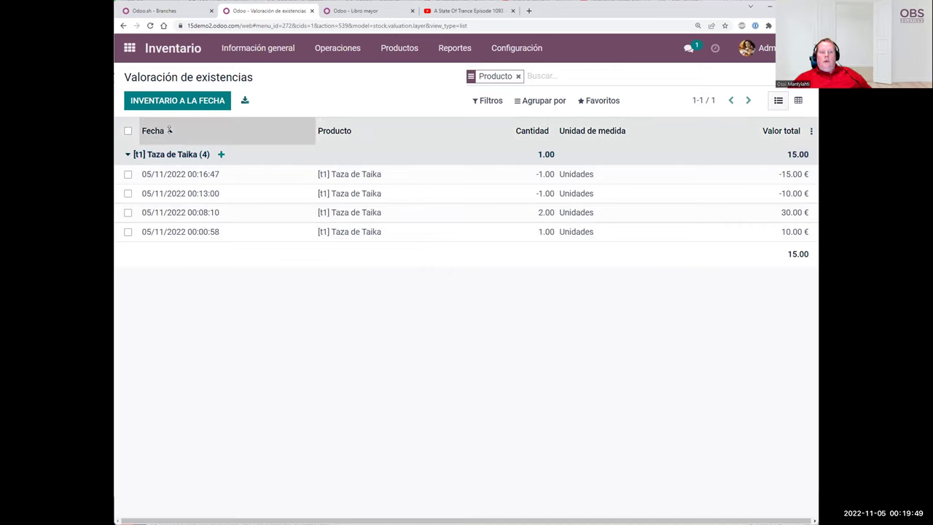
left_click(167, 128)
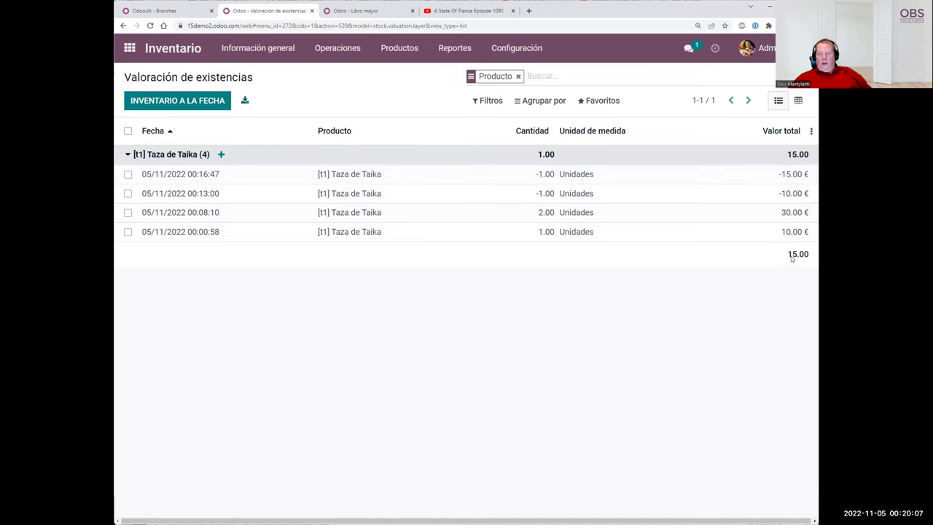
left_click(791, 154)
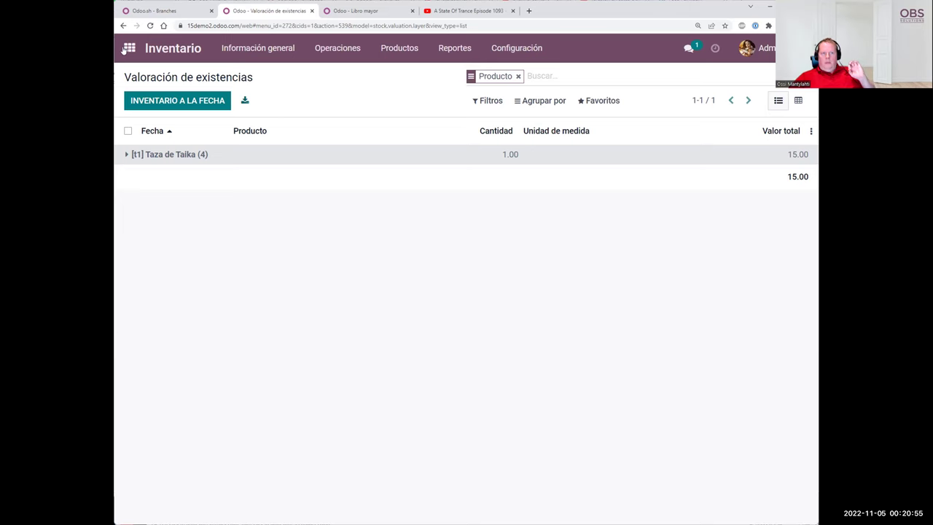
Return 1.00 unit of Taza de Taika from the first sales order's delivery and validate the return transfer
key("alt+h")
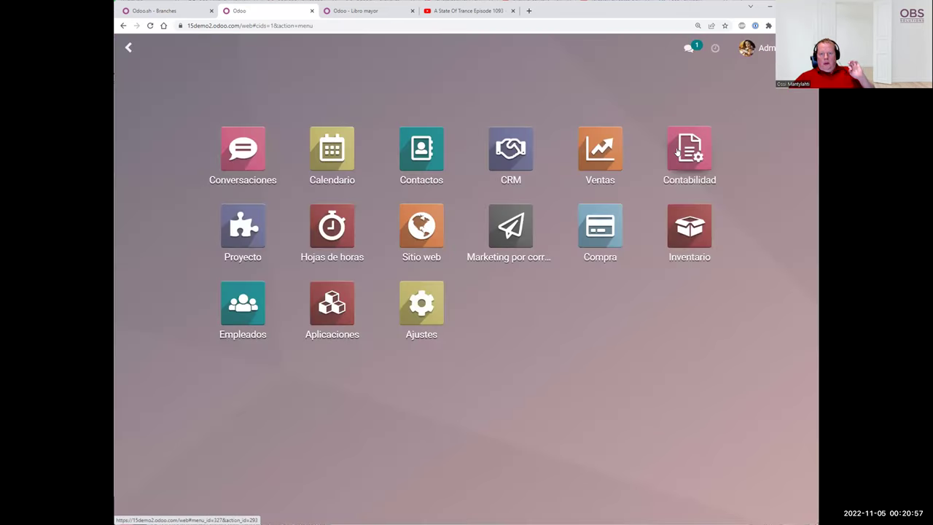
left_click(600, 151)
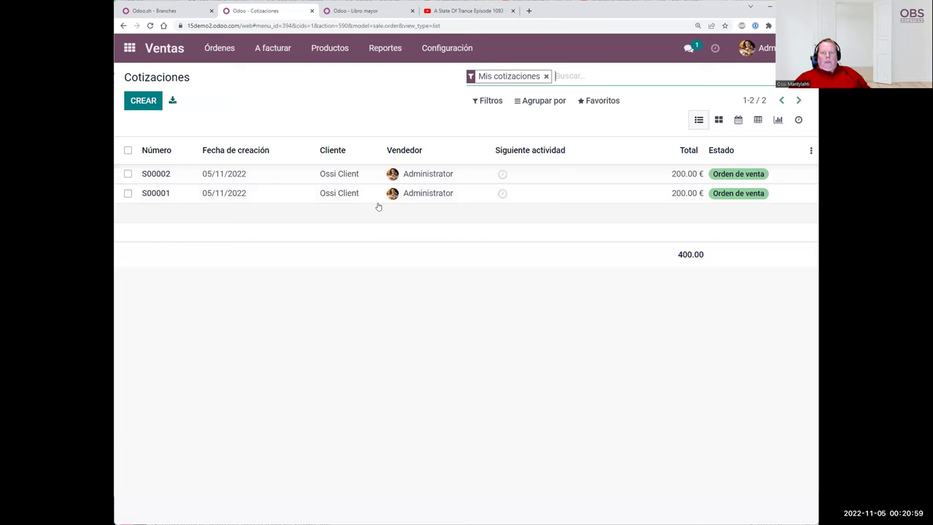
left_click(175, 194)
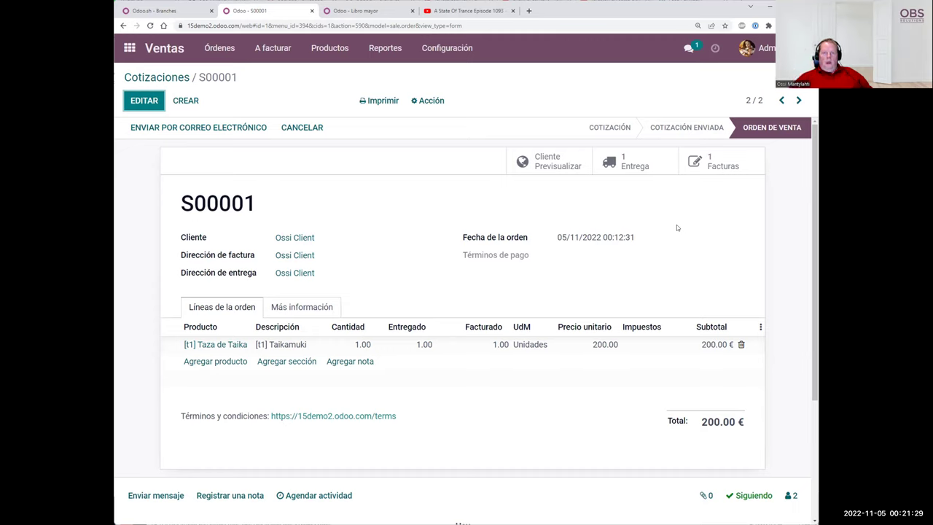
left_click(633, 169)
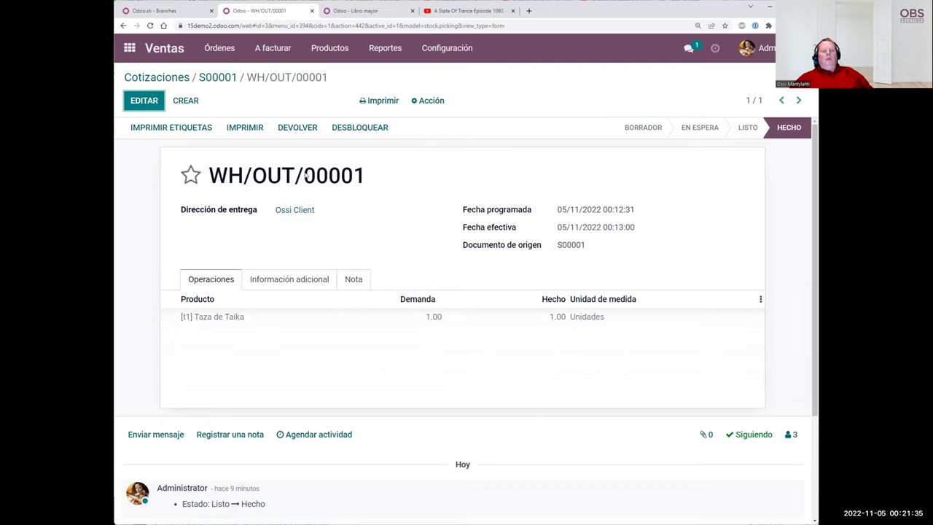
left_click(284, 132)
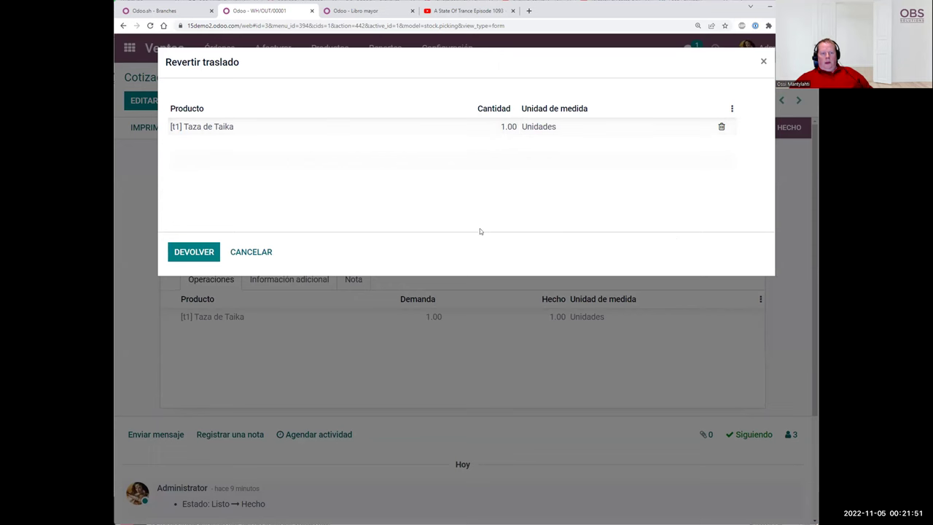
left_click(202, 255)
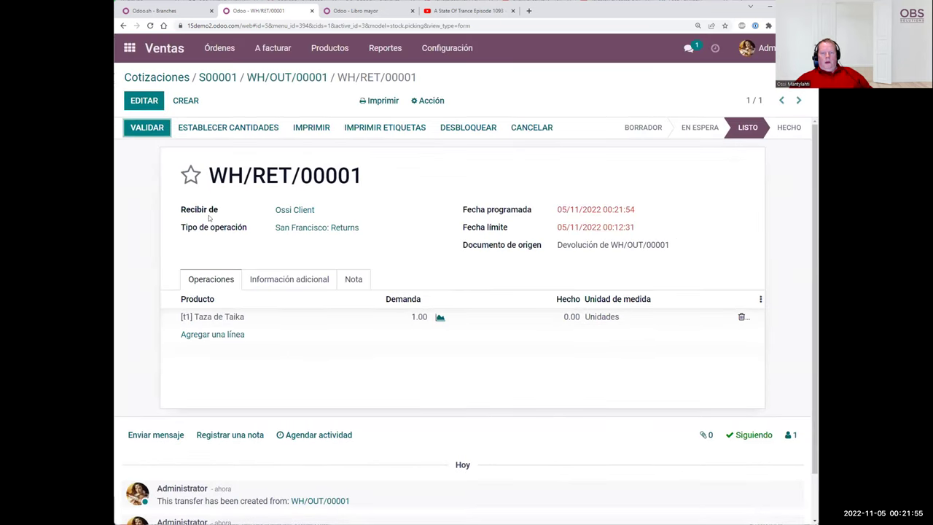
left_click(156, 133)
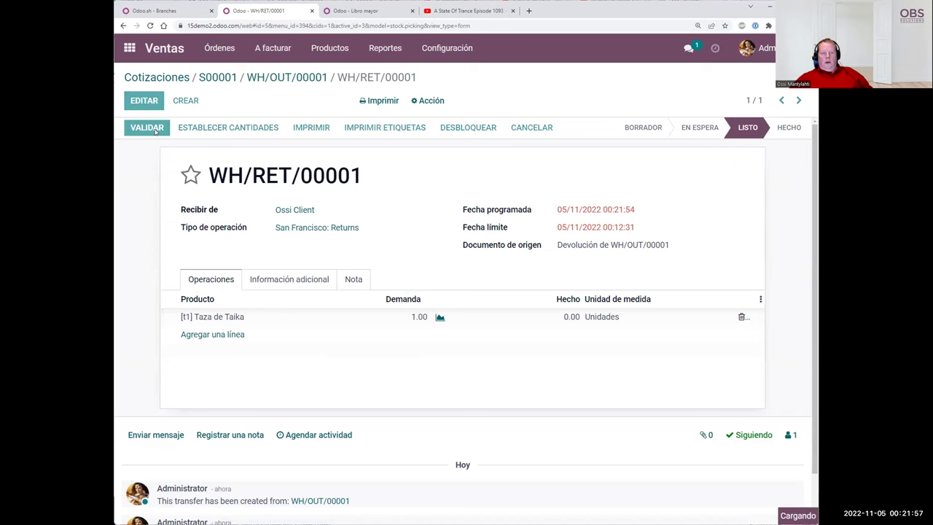
left_click(184, 163)
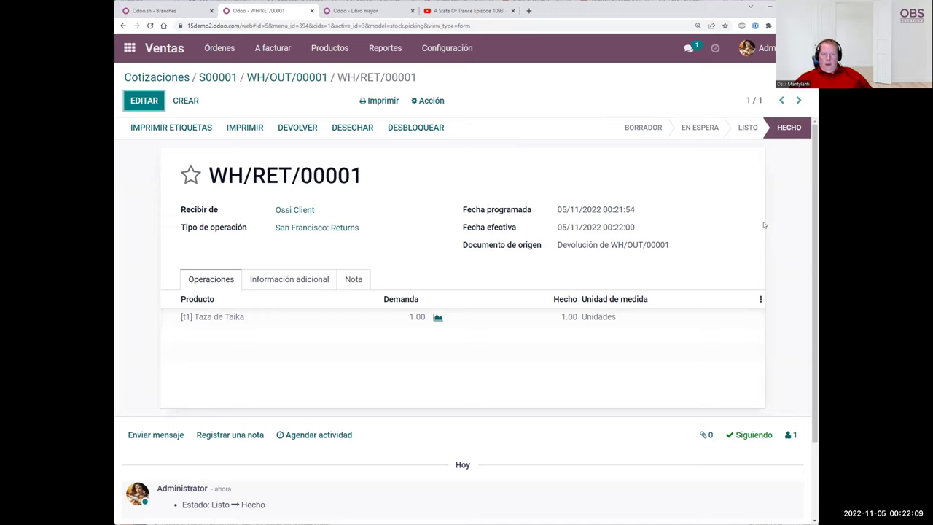
Create a credit note for the first sales order's invoice with the reason "Regreso de mercancía. Incorrecto color"
left_click(218, 78)
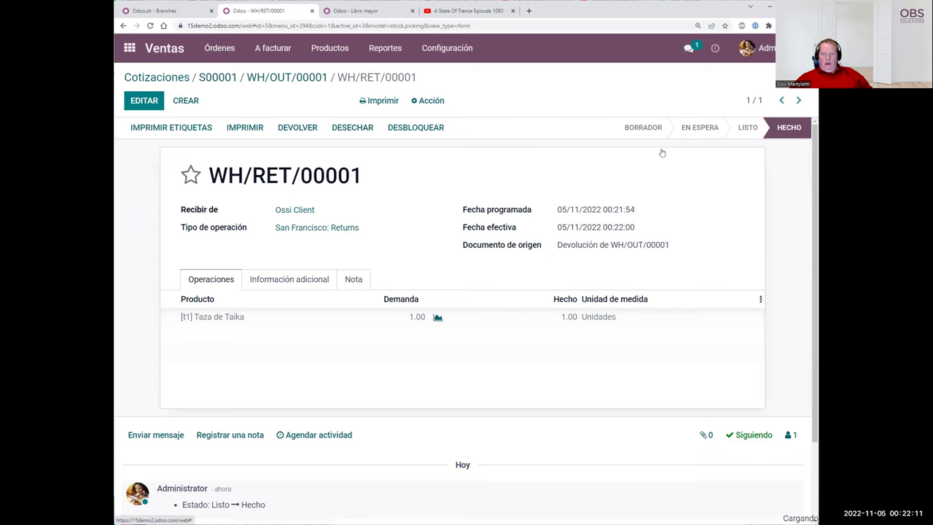
left_click(720, 166)
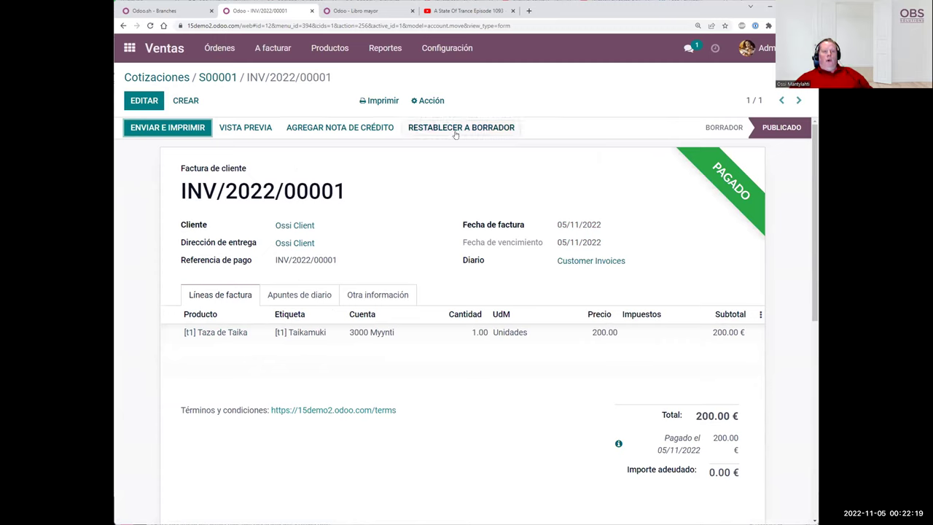
left_click(427, 100)
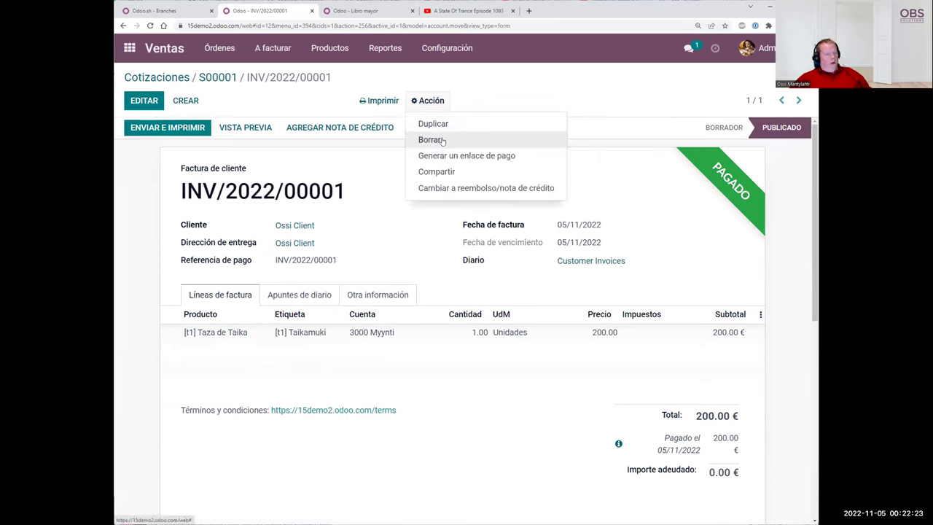
left_click(379, 150)
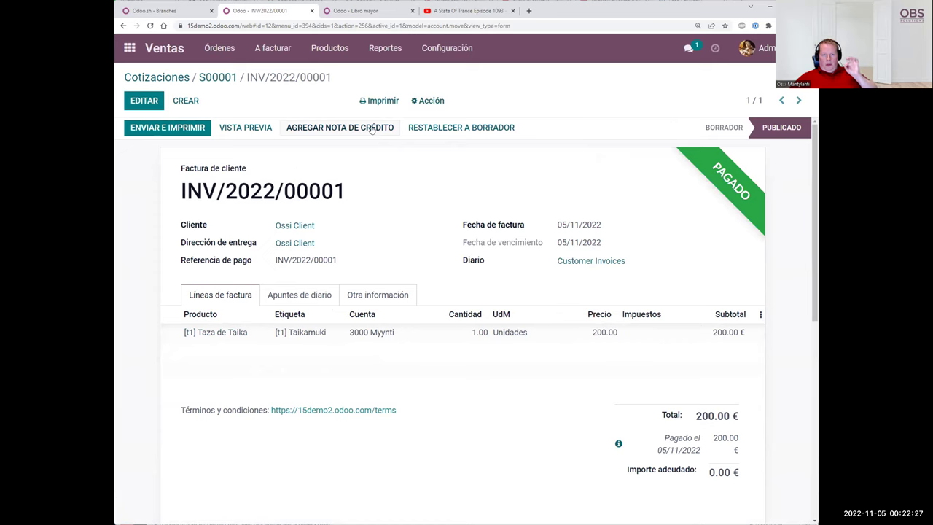
left_click(371, 129)
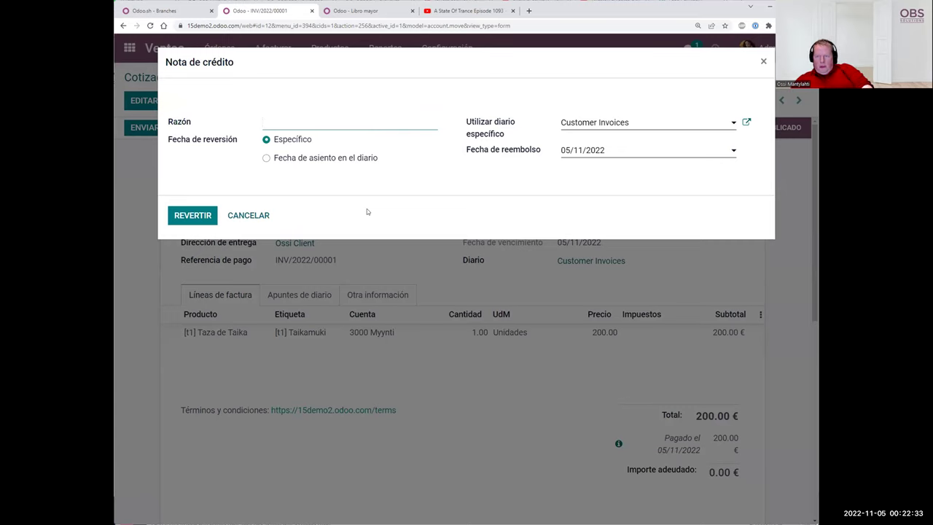
type("Regres")
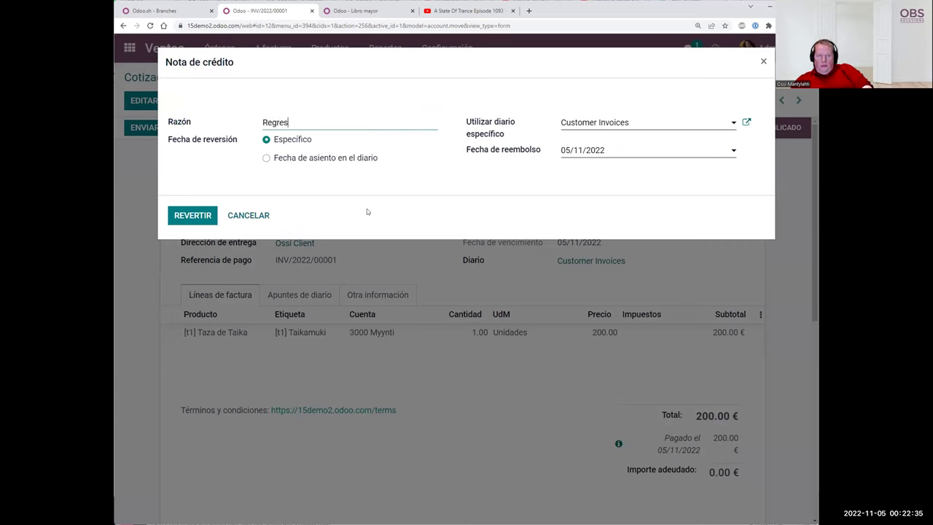
type("o de mercanc")
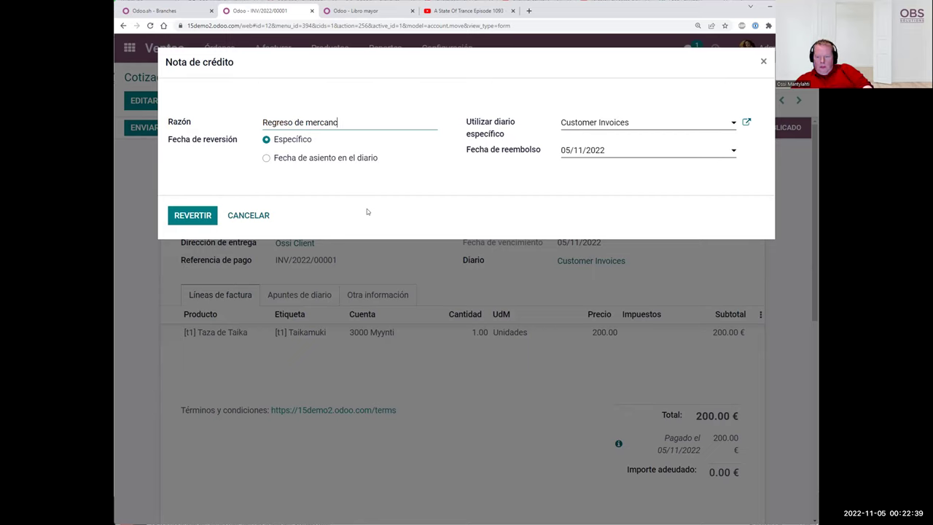
type("ía. Incorrec")
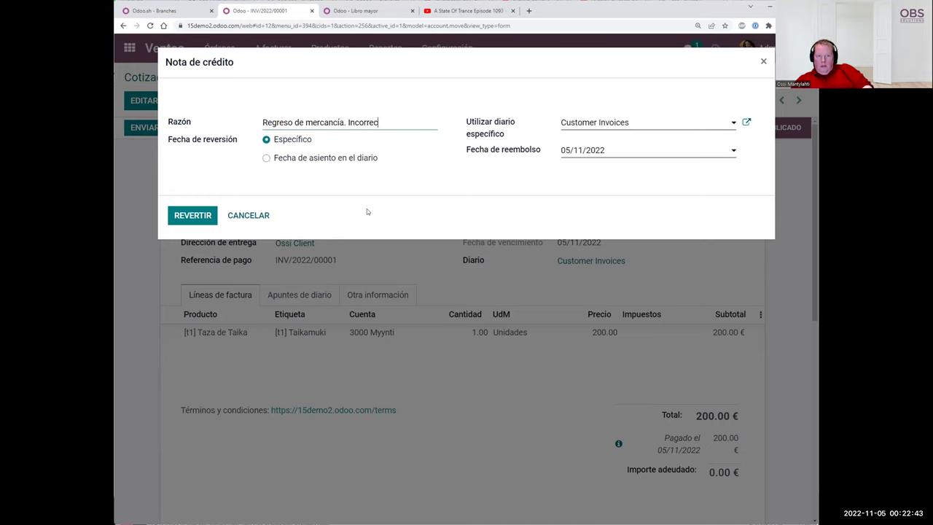
type("to color")
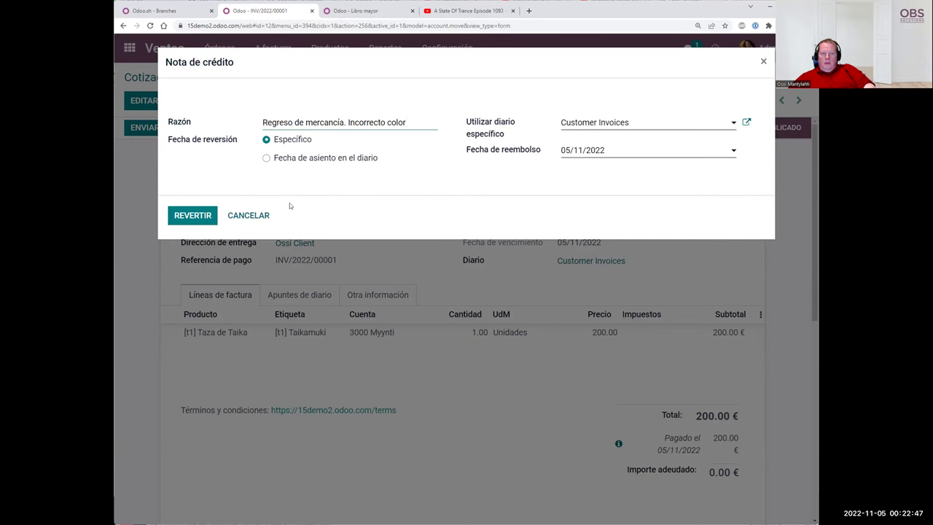
left_click(201, 216)
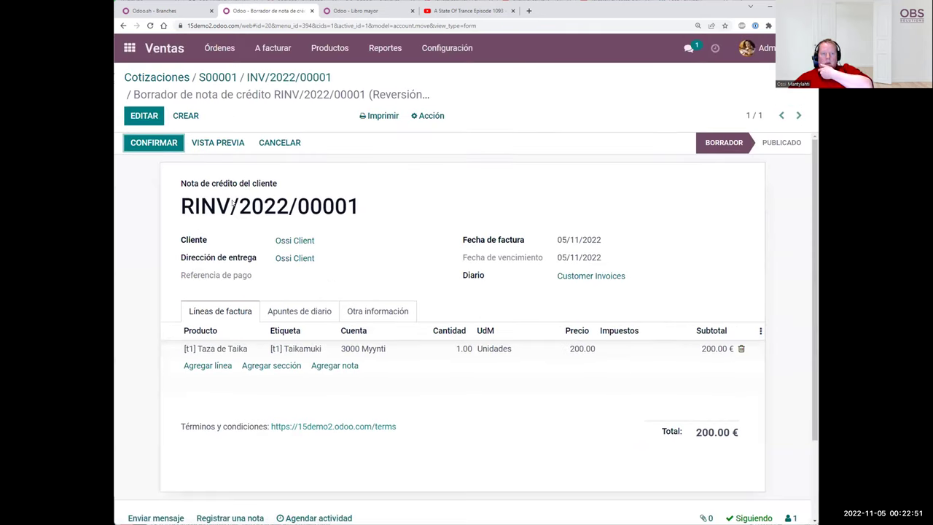
Confirm the credit note and register its 200.00 € refund payment through the Bank journal
left_click(159, 146)
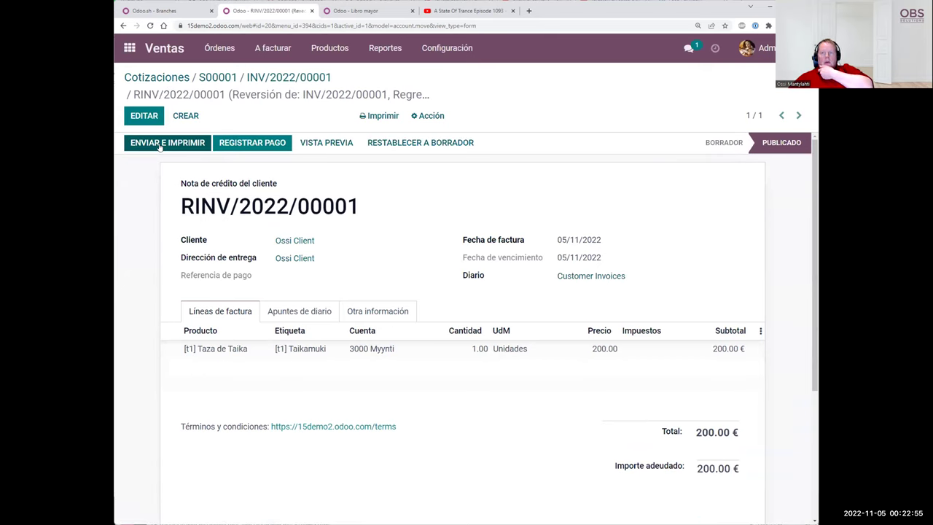
left_click(160, 145)
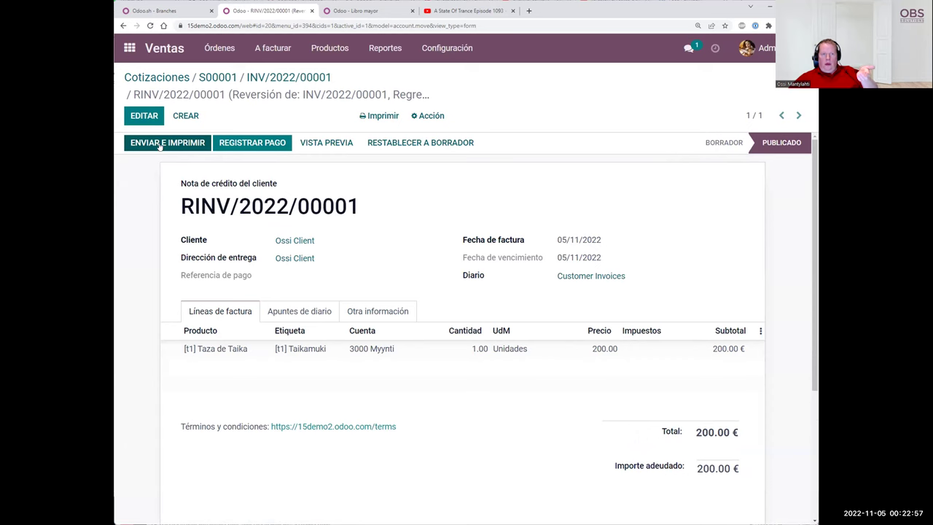
left_click(254, 143)
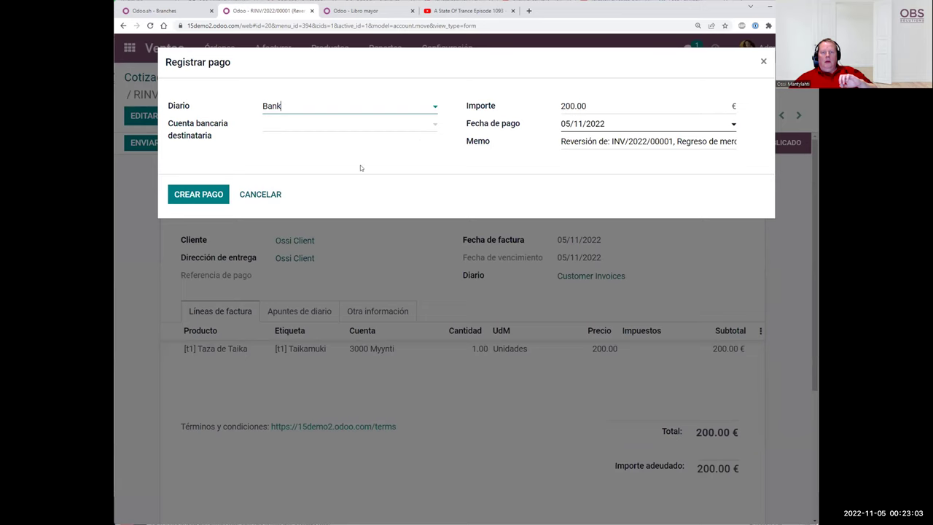
left_click(177, 195)
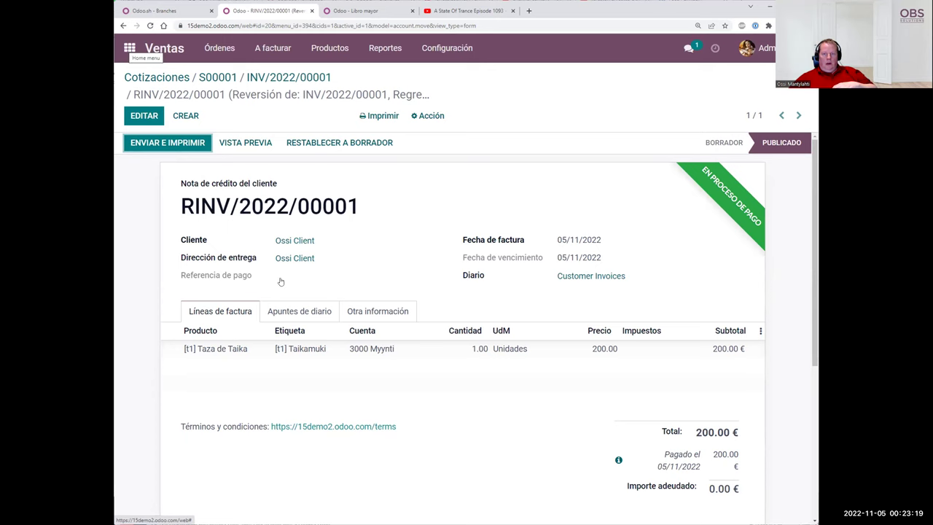
Create a new bank statement in the Contabilidad app with the reference "Estado de cuenta bancaria 6"
left_click(129, 48)
left_click(485, 333)
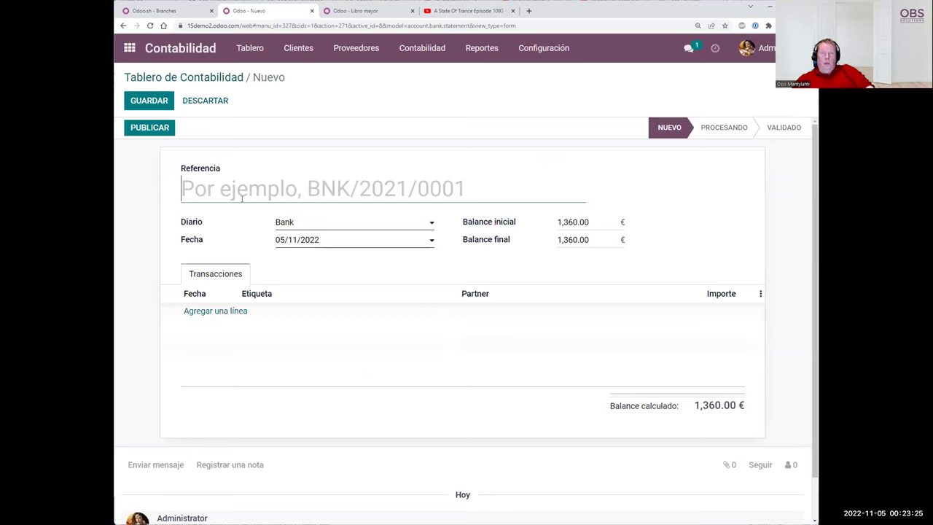
type("Estado de cuenta b")
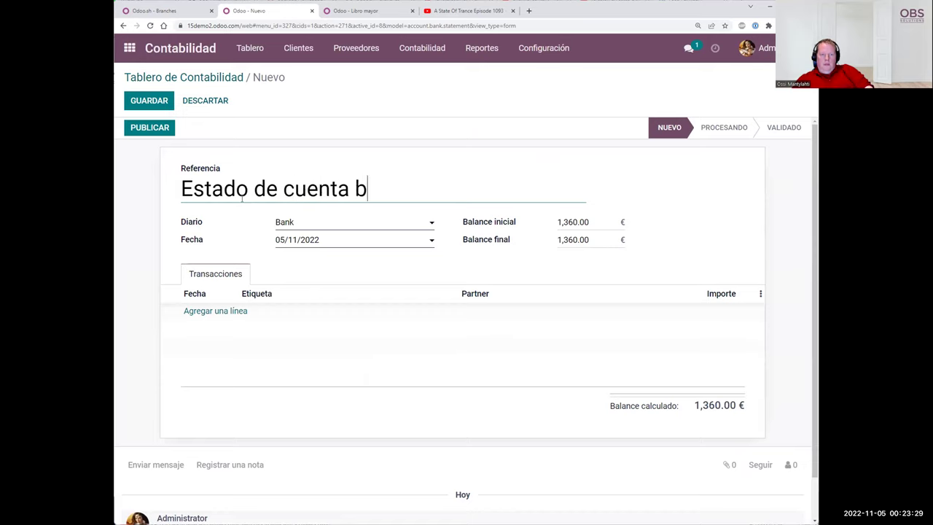
type("ancaria 6")
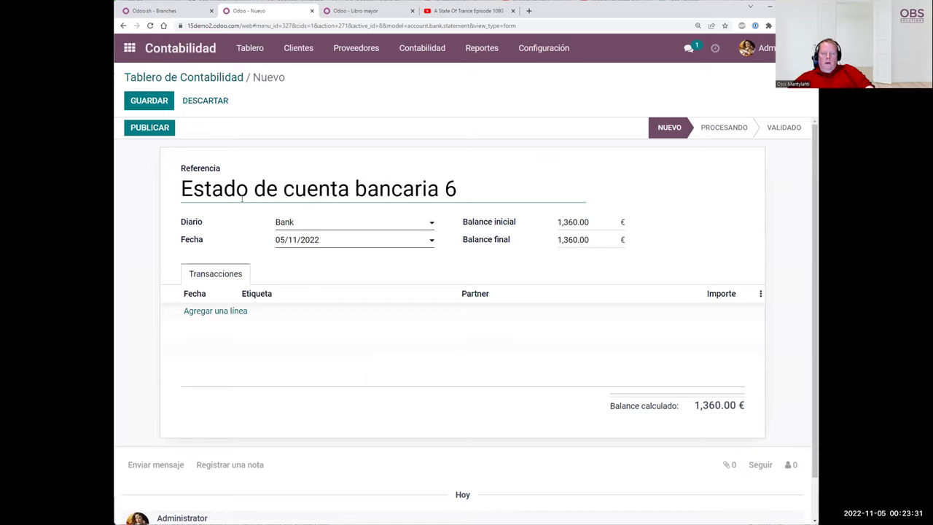
Add a -200 transaction to the statement with the customer as partner and the label "Regreso de mercancia (incorrecto color)"
left_click(217, 312)
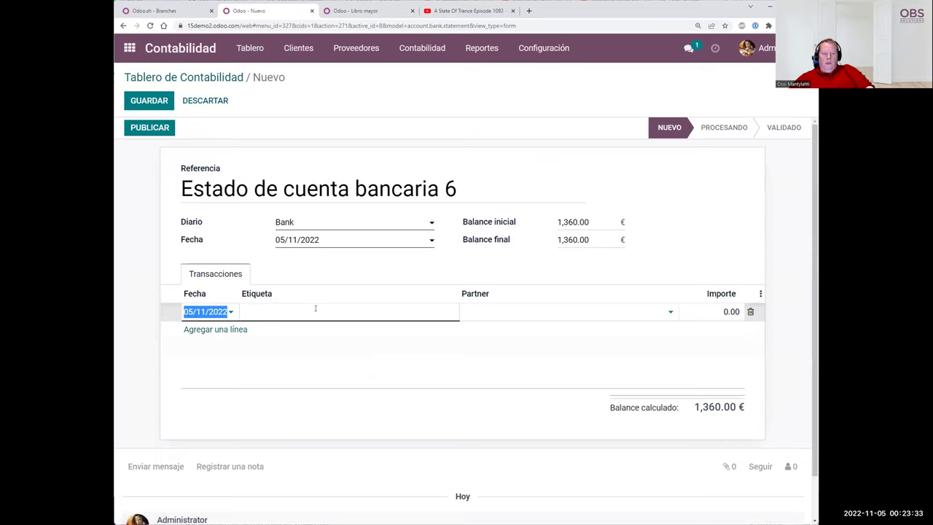
left_click(518, 312)
left_click(501, 380)
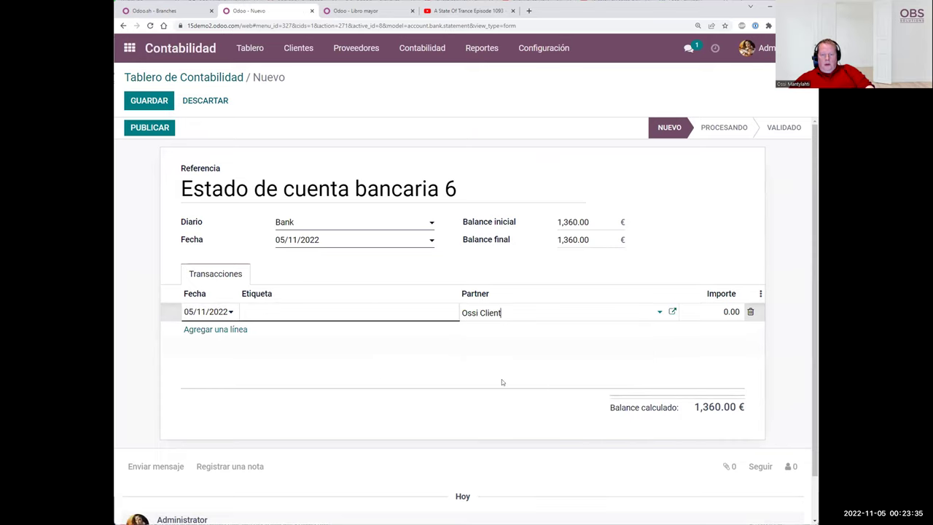
key("Tab")
type("200")
type("-")
key("Return")
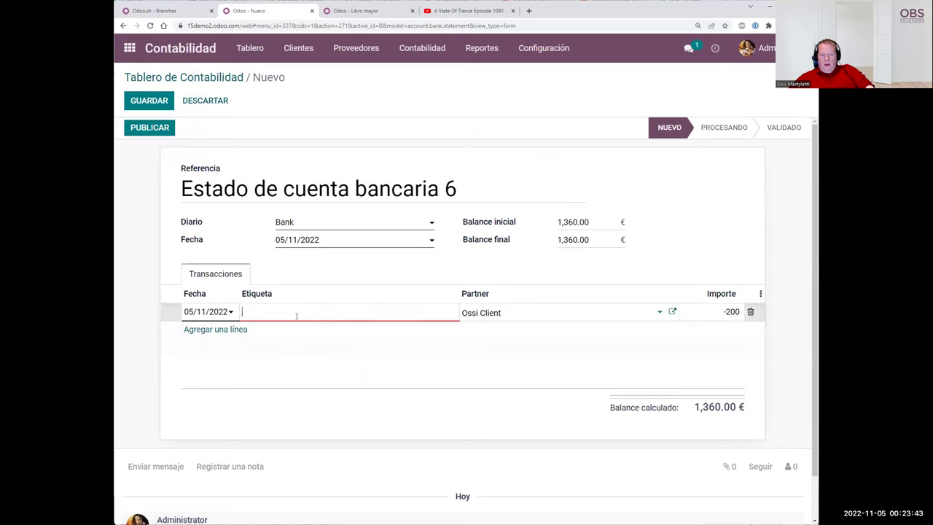
type("Regreso de mercancia (incorre")
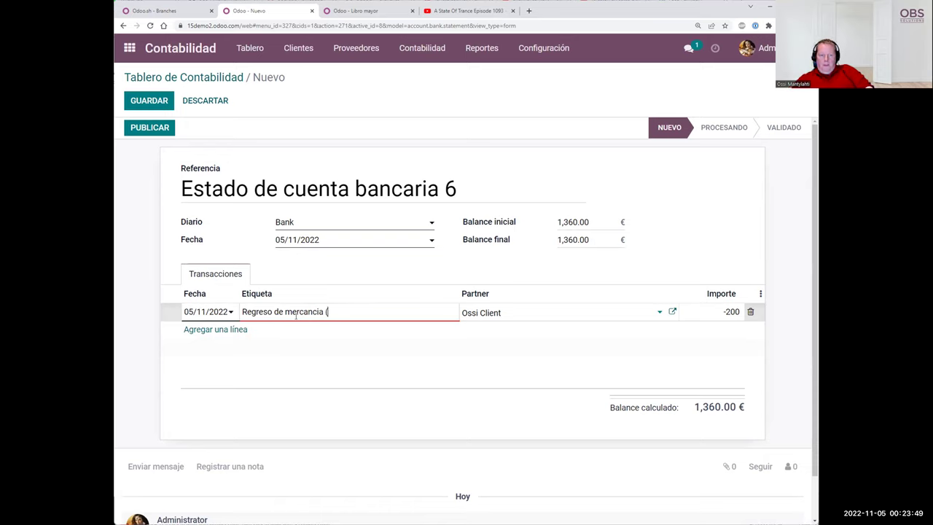
type("color)")
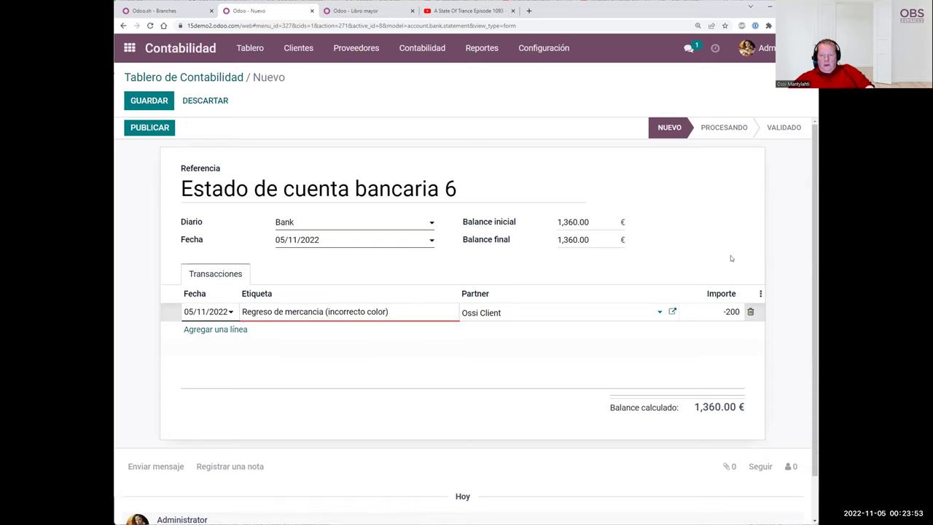
left_click(775, 247)
Set the statement's final balance to 1160, then save and post the statement
left_click(599, 243)
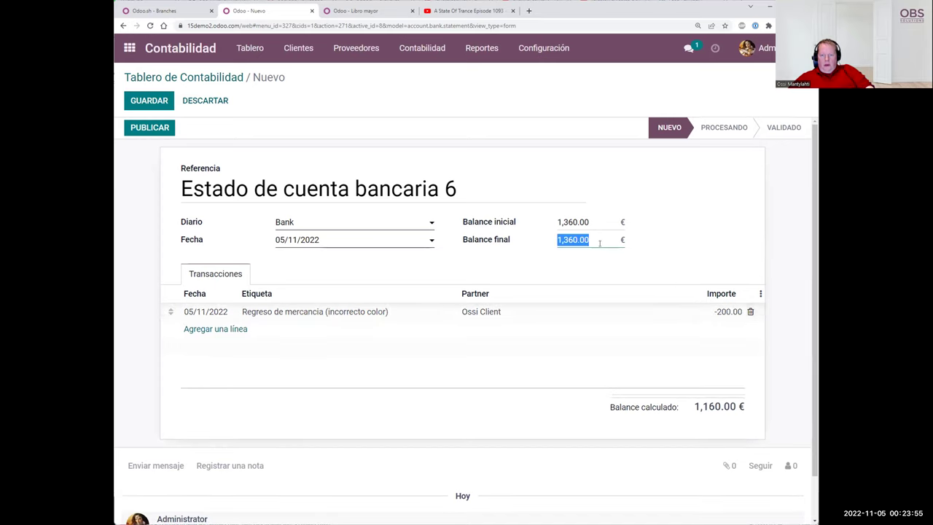
type("1160")
left_click(775, 239)
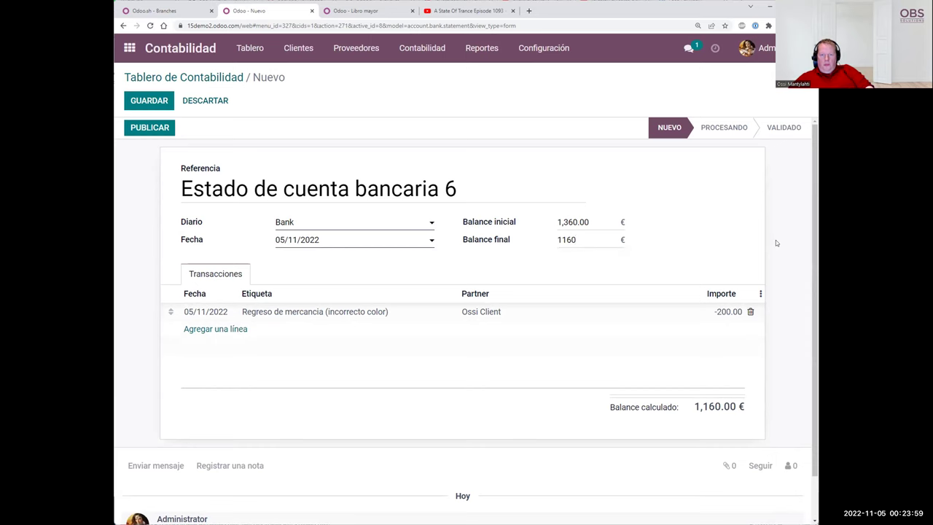
left_click(149, 101)
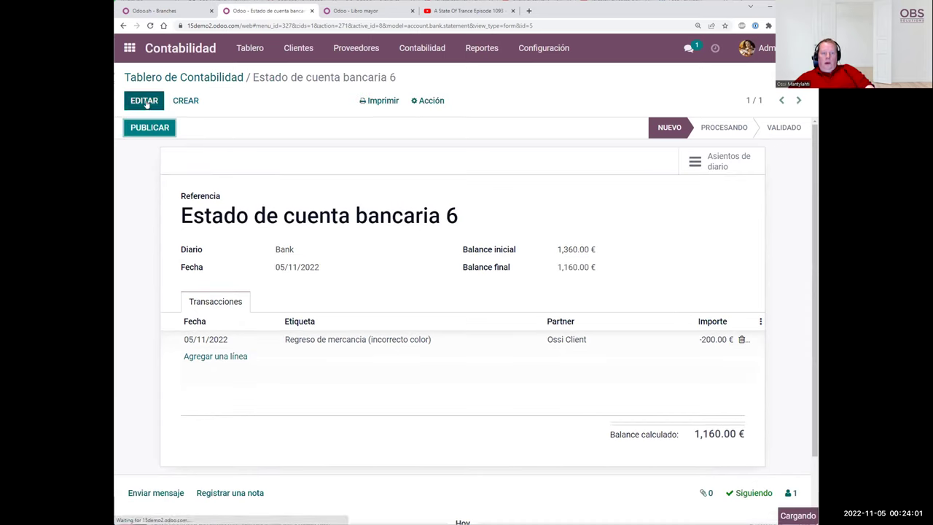
left_click(141, 130)
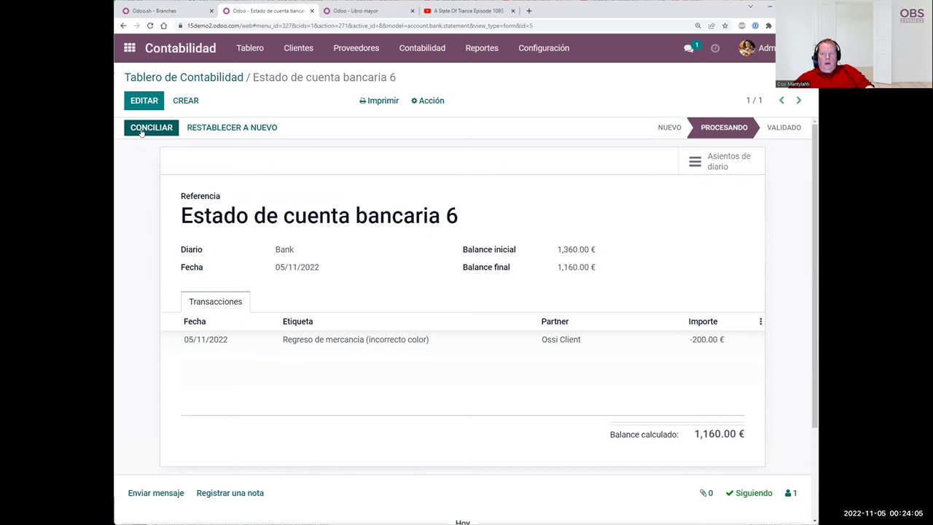
Reconcile the statement's refund transaction with the matching customer reimbursement and close the bank statement
left_click(142, 129)
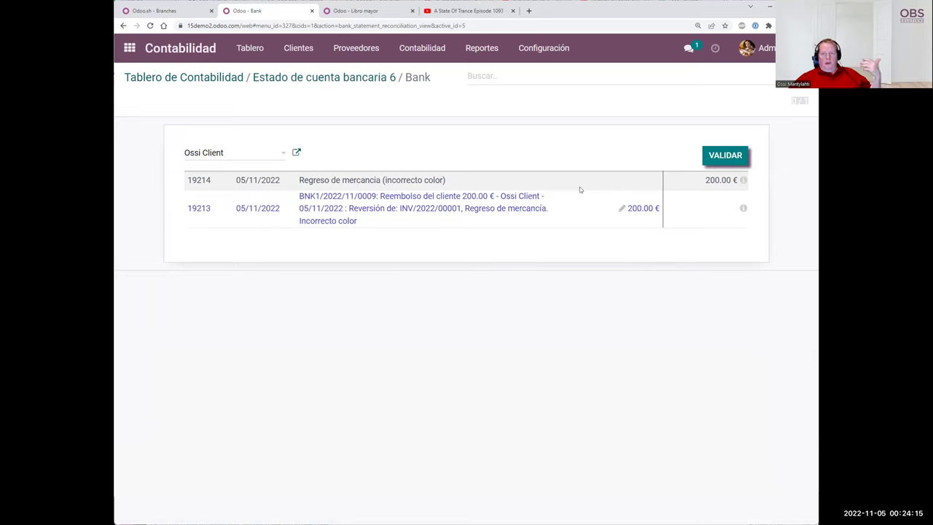
mouse_move(744, 211)
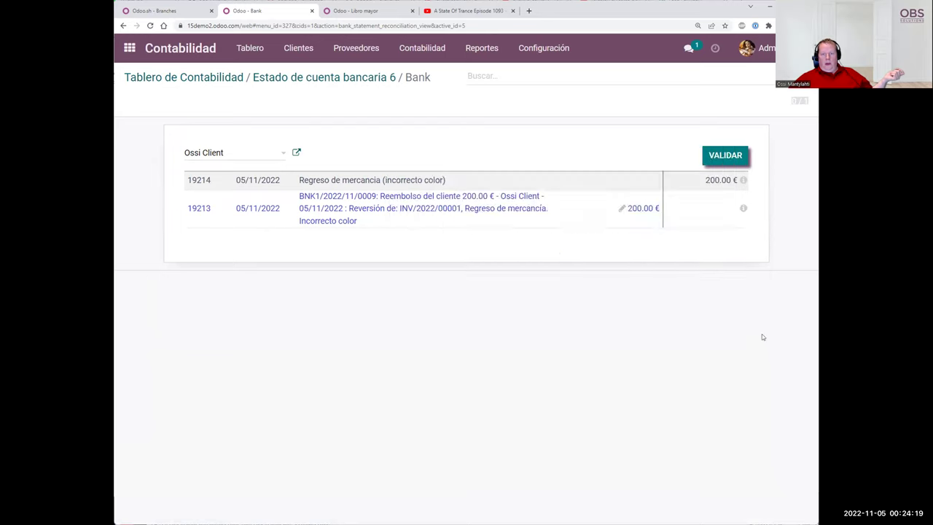
left_click(716, 156)
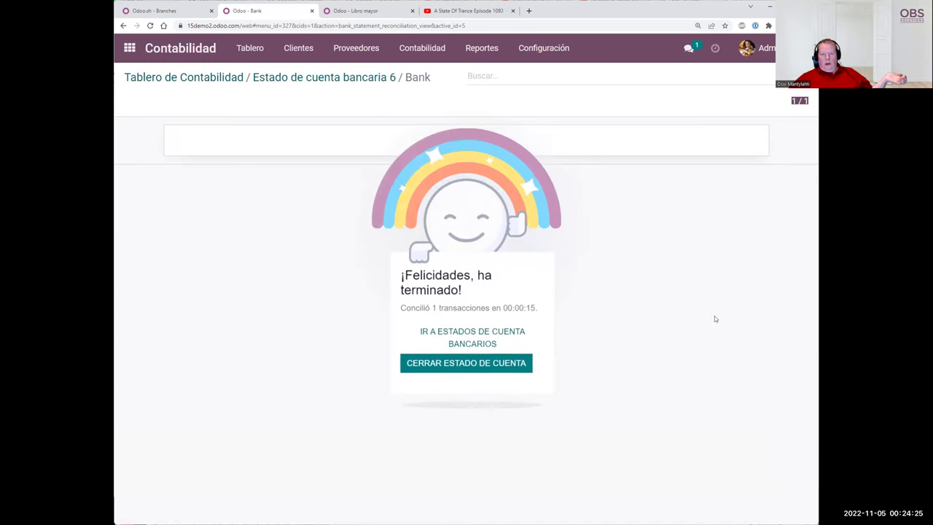
left_click(459, 362)
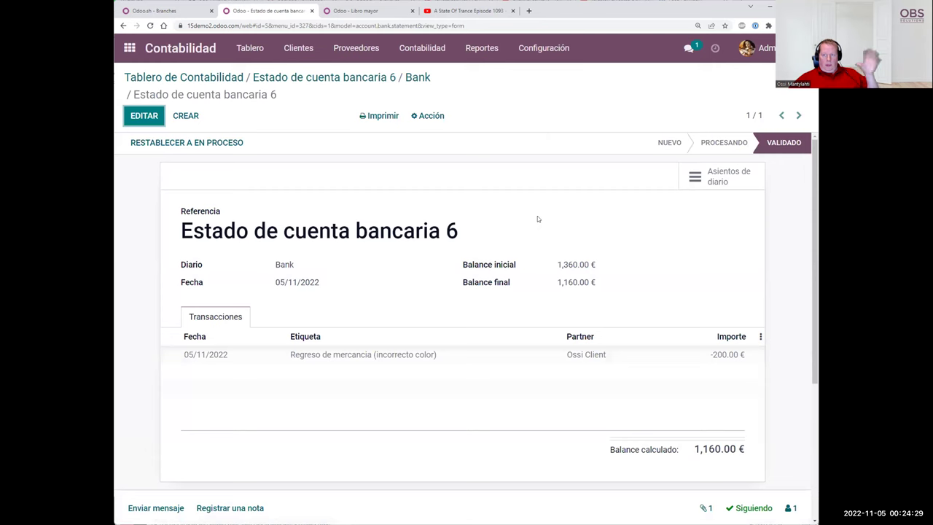
Refresh the Libro mayor report and review the inventory value and account balances after the return and refund
left_click(362, 11)
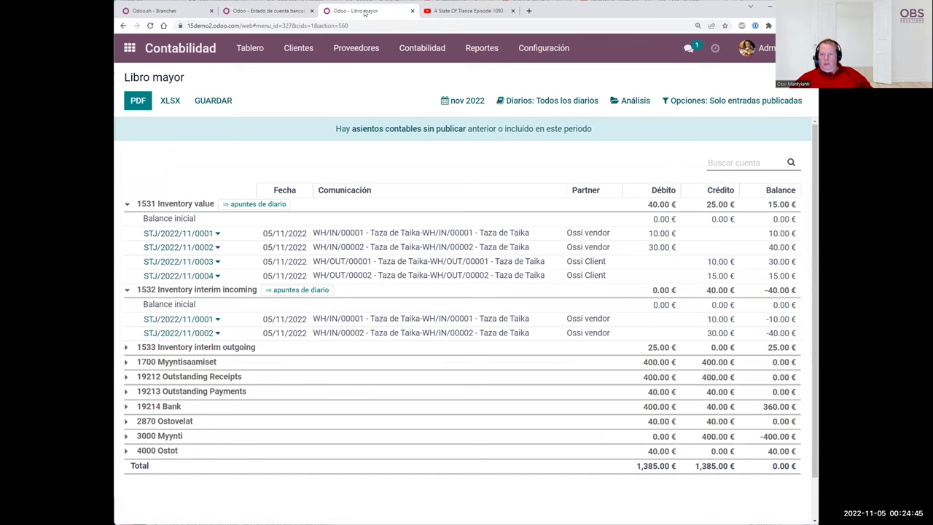
key("F5")
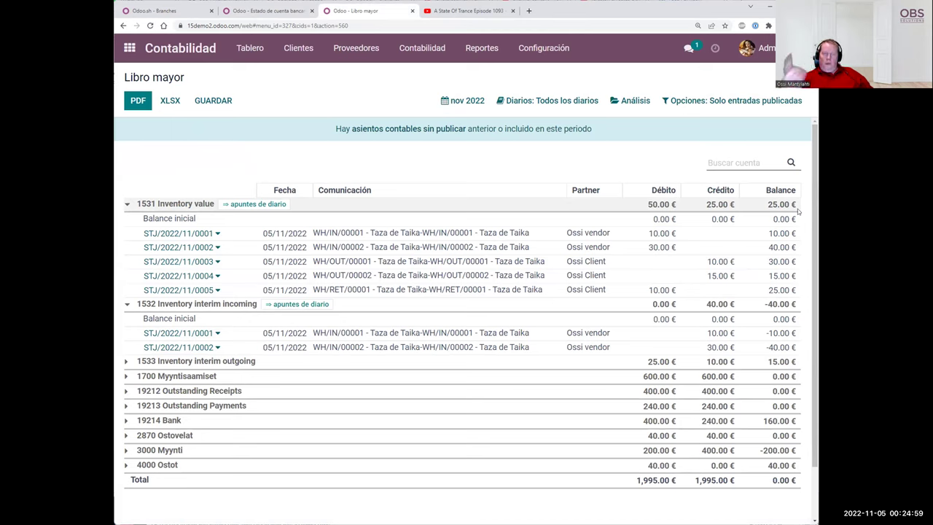
Examine the invoice and credit note linked to the first sales order in Ventas, and compare them with the Libro mayor balances
left_click(228, 12)
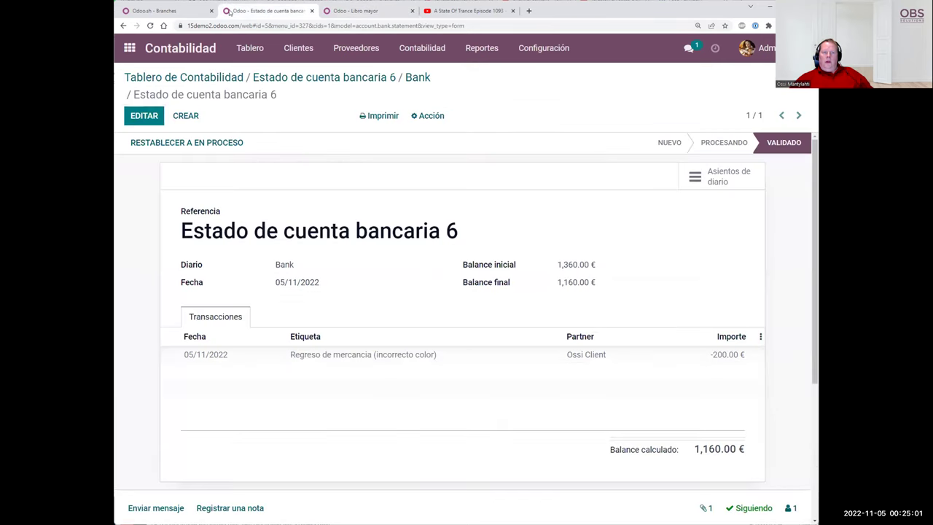
left_click(129, 47)
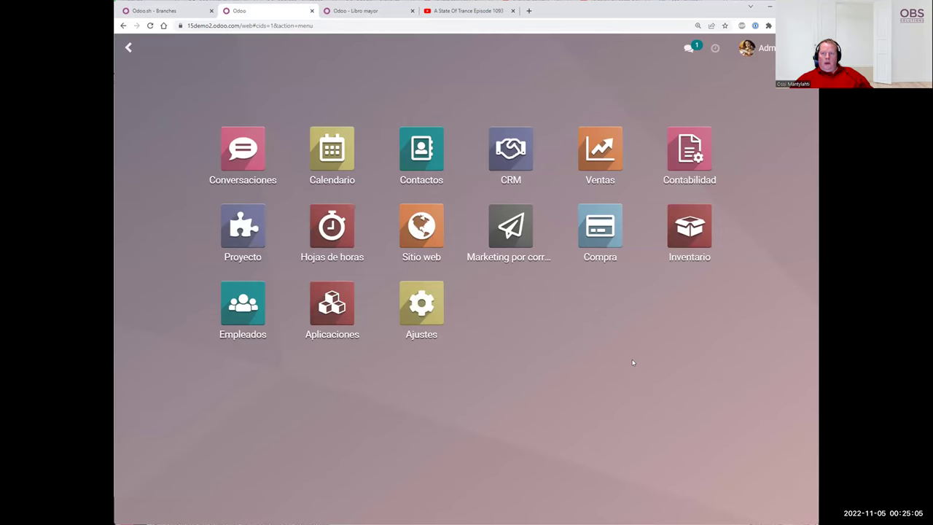
left_click(602, 153)
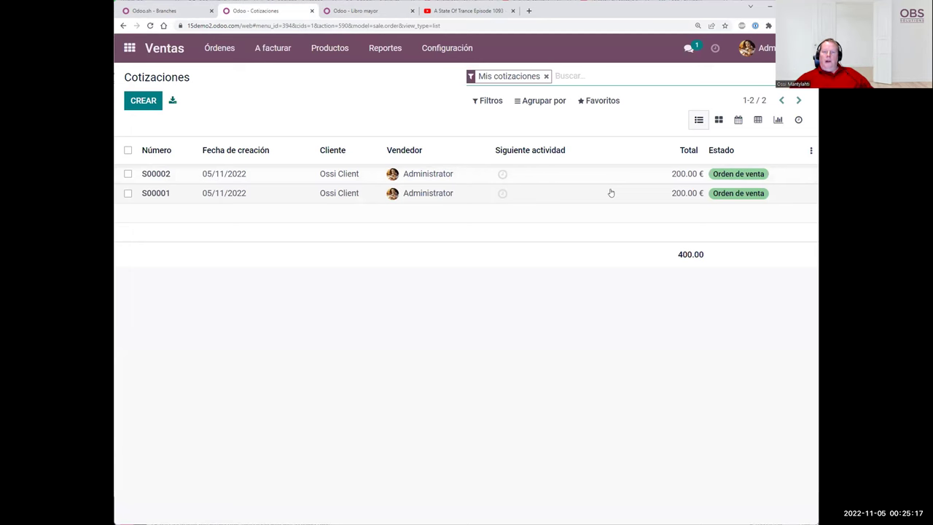
left_click(610, 192)
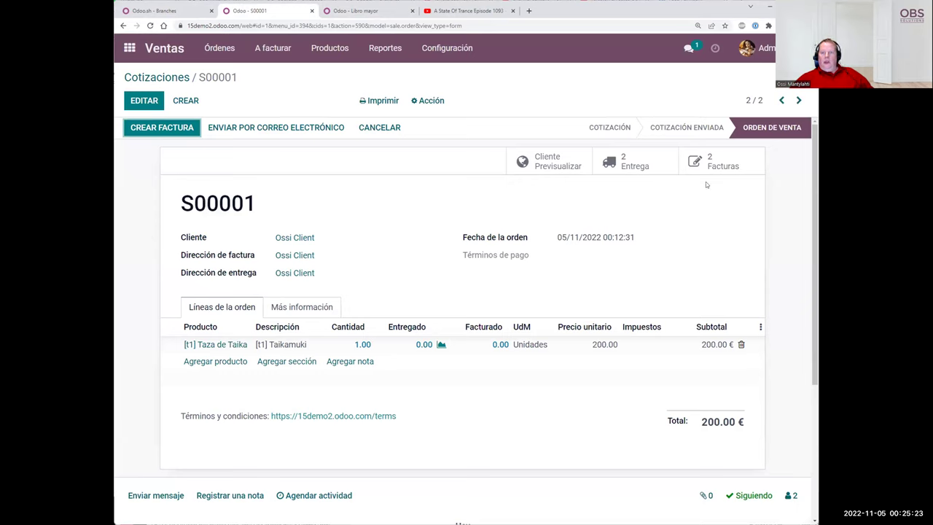
left_click(723, 161)
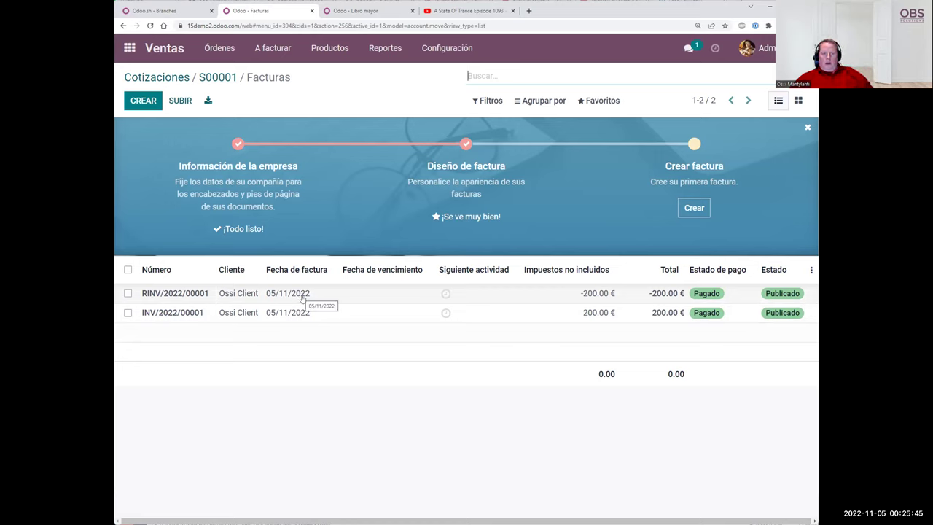
left_click(361, 10)
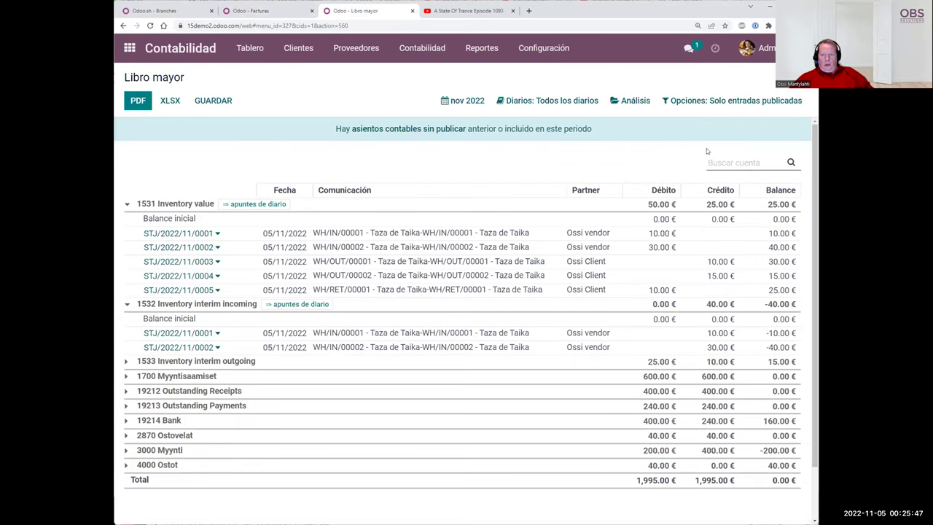
scroll(800, 170, "down", 1)
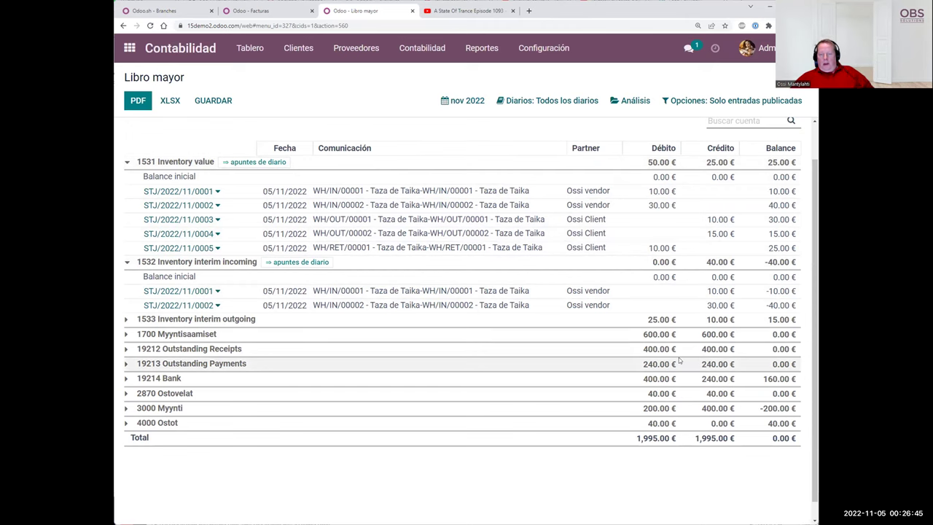
Open the product list in the Inventario app to check the stock of Taza de Taika
left_click(246, 11)
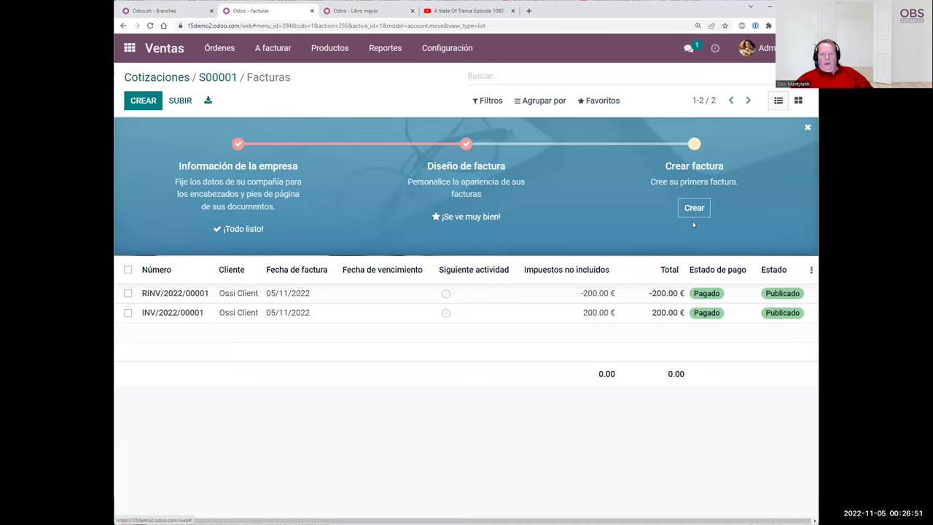
left_click(397, 51)
left_click(396, 73)
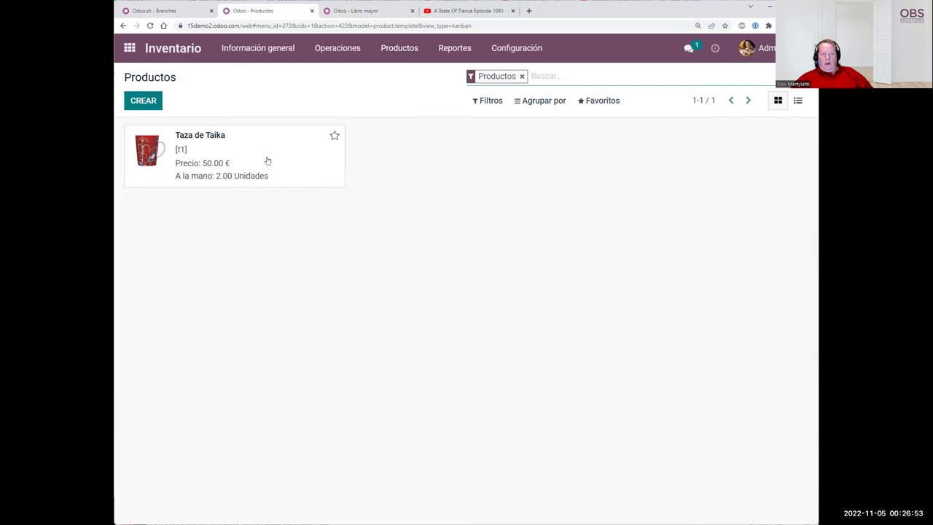